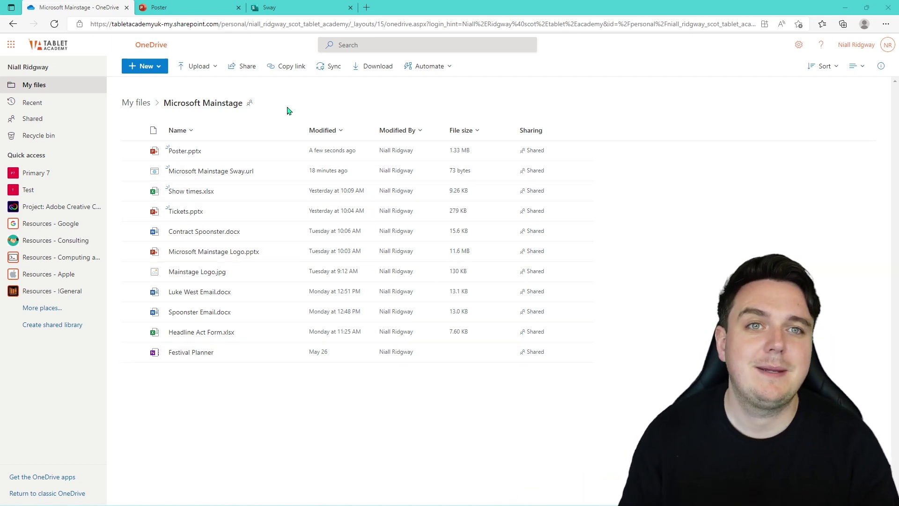
pyautogui.click(144, 66)
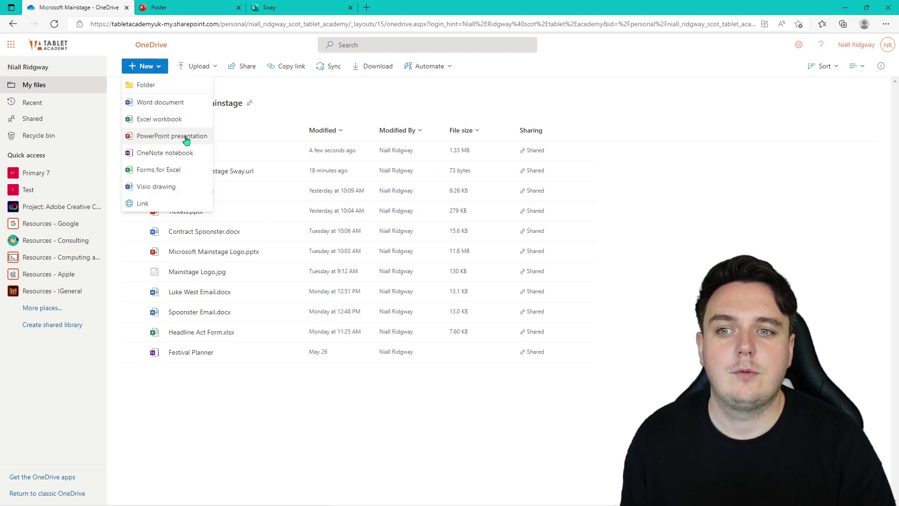
pyautogui.click(328, 104)
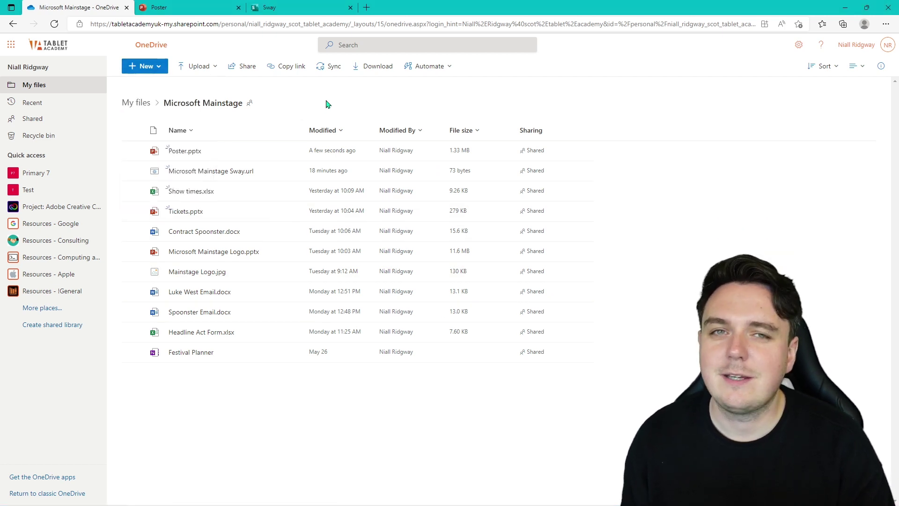
# Switch to the Poster presentation in PowerPoint, add a second slide and delete its title and text placeholders.
pyautogui.click(192, 7)
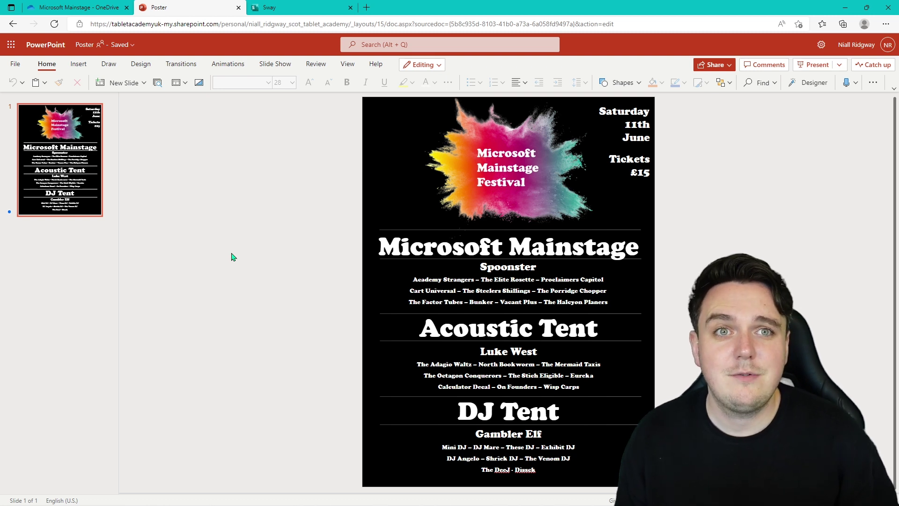
pyautogui.rightClick(59, 236)
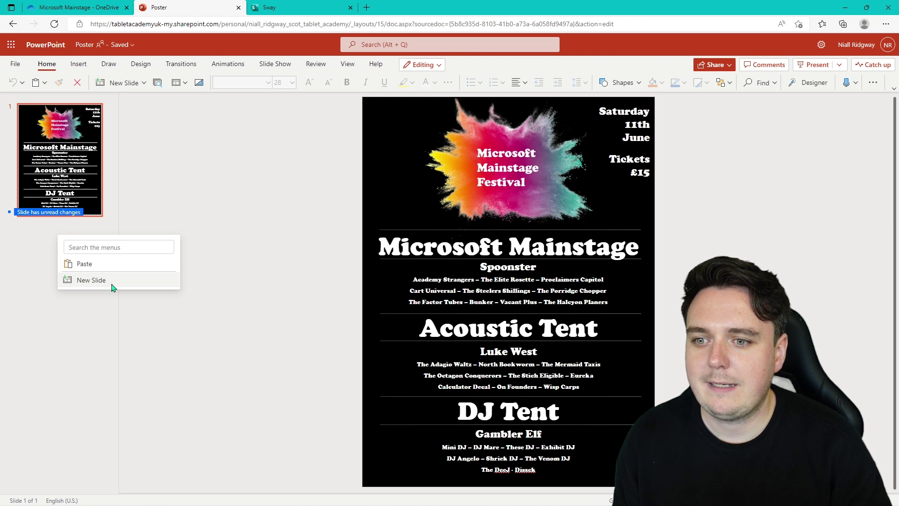
pyautogui.click(91, 280)
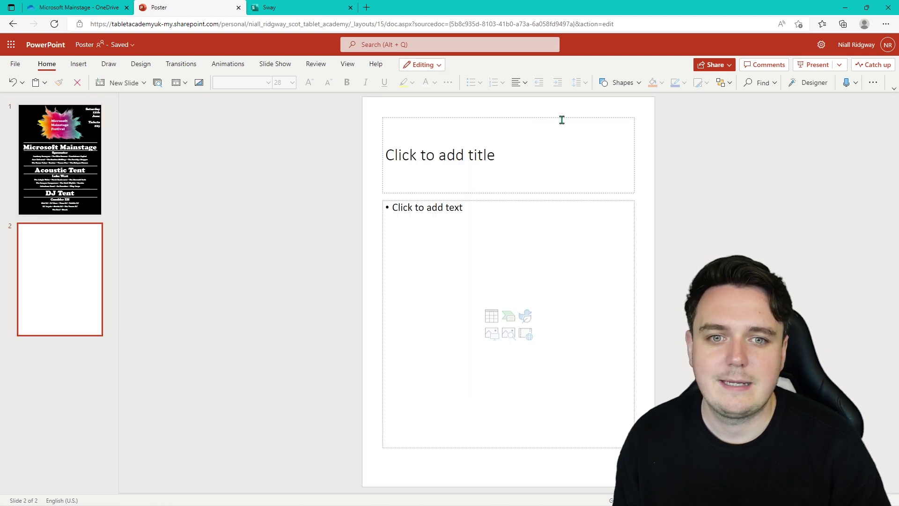
pyautogui.click(540, 118)
pyautogui.press('Delete')
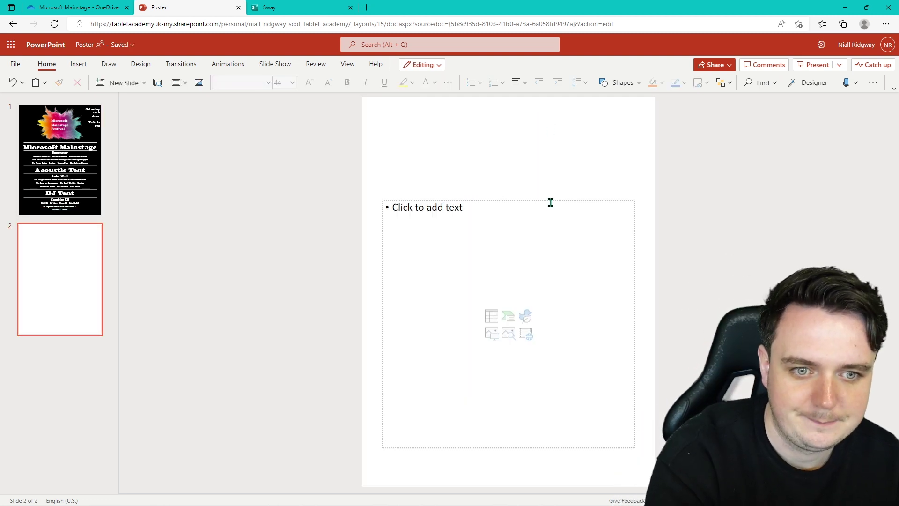
pyautogui.click(554, 201)
pyautogui.press('Delete')
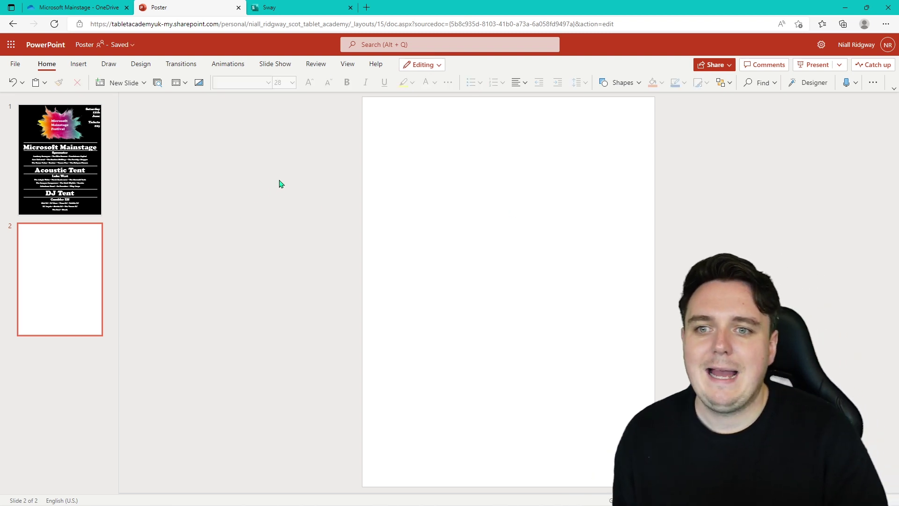
# Set the slide size to A3 paper (297x420 mm) in portrait orientation, with the content scaled to fit.
pyautogui.click(141, 64)
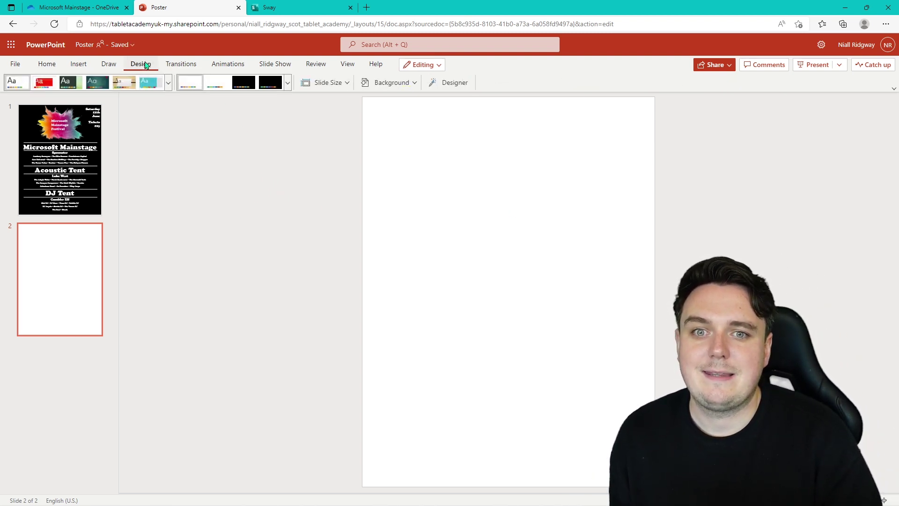
pyautogui.click(346, 83)
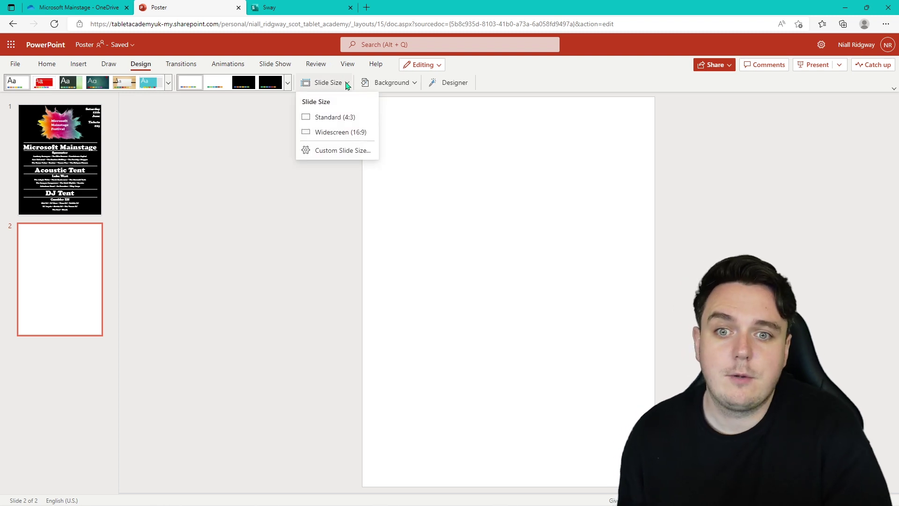
pyautogui.click(357, 150)
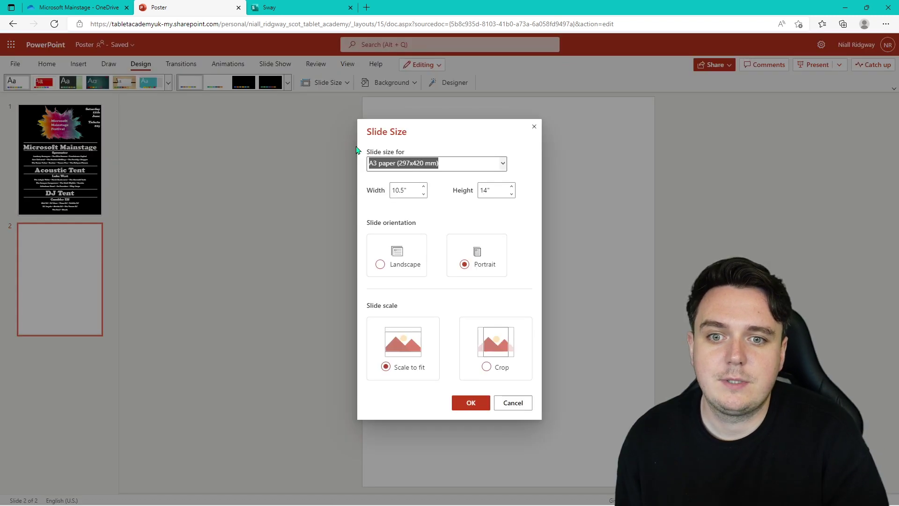
pyautogui.click(503, 164)
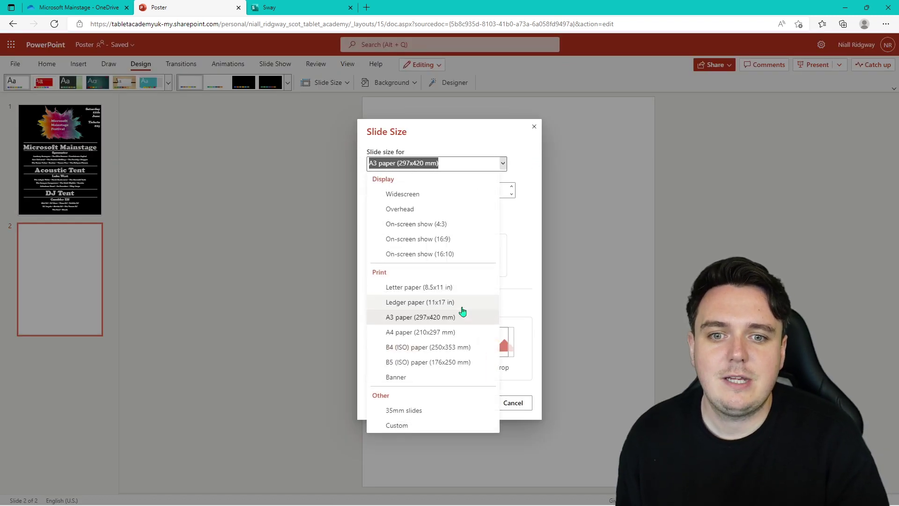
pyautogui.click(440, 320)
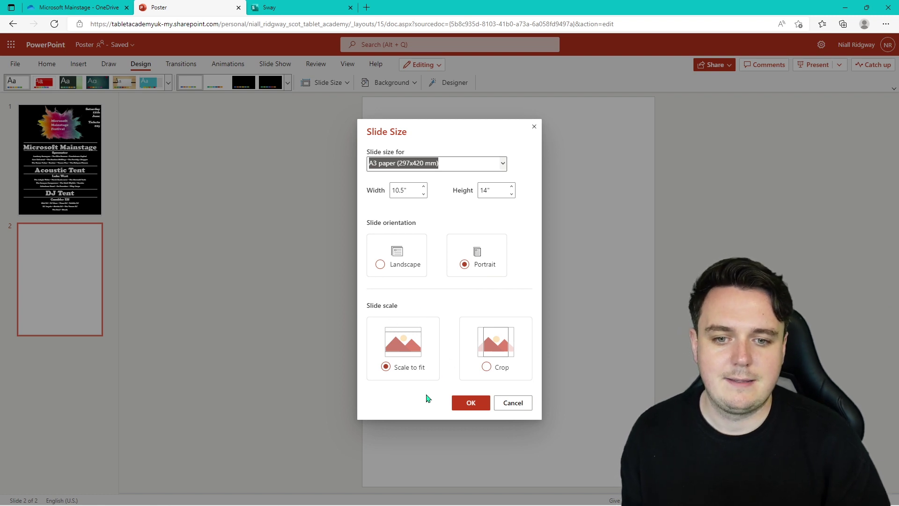
pyautogui.click(470, 402)
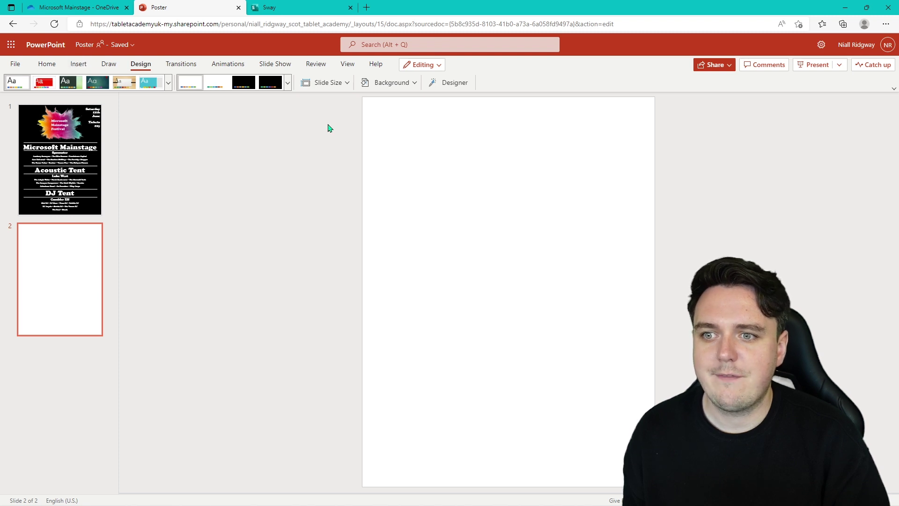
# Give the new blank slide a solid black background.
pyautogui.click(398, 82)
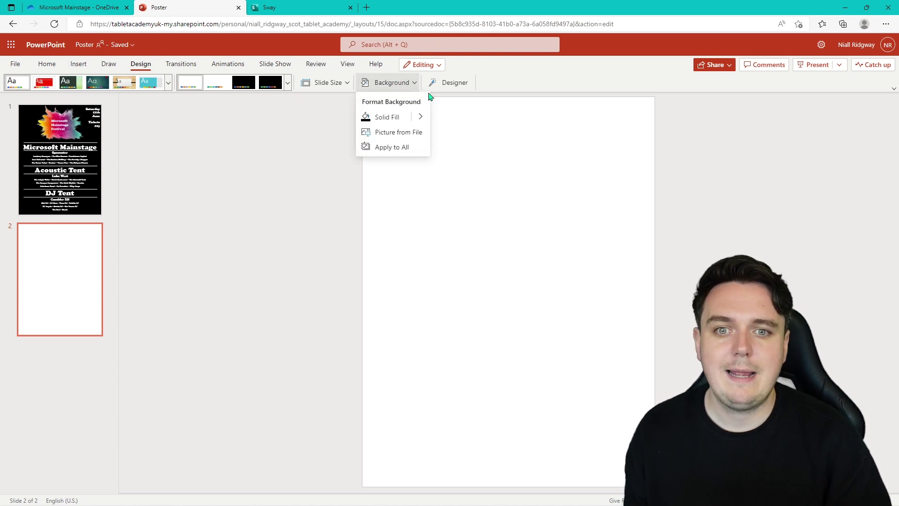
pyautogui.click(419, 123)
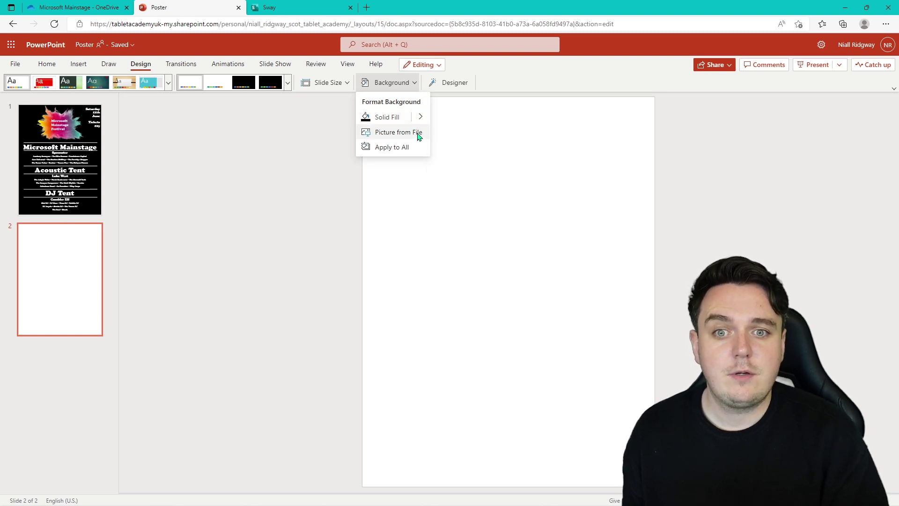
pyautogui.click(421, 119)
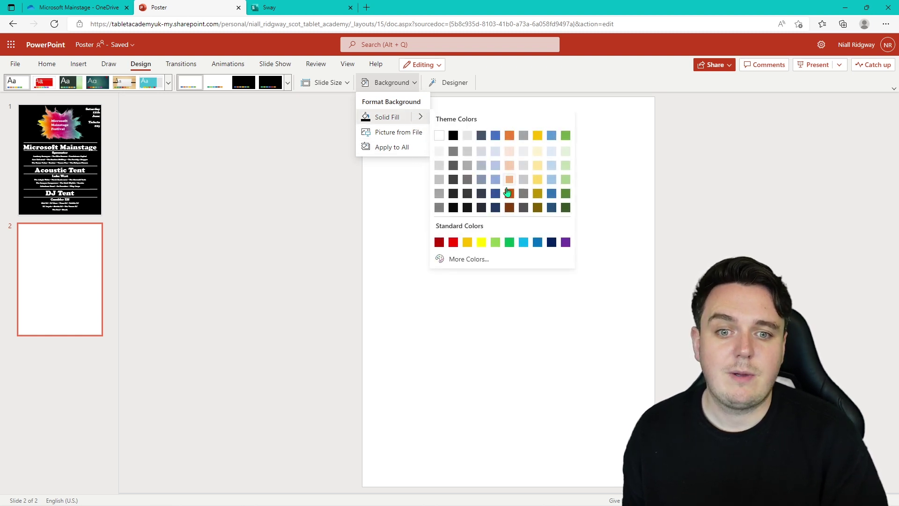
pyautogui.click(453, 136)
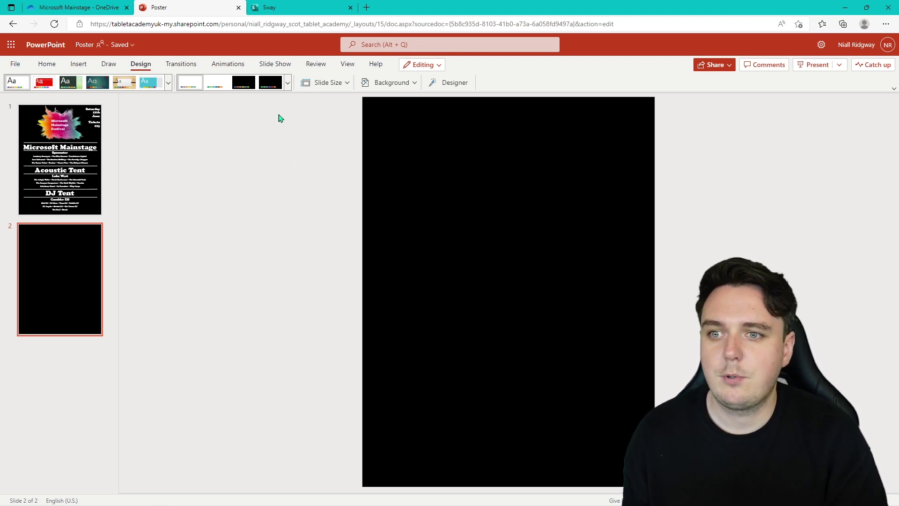
# Insert the Microsoft Mainstage Festival logo picture from this device onto the black slide.
pyautogui.click(78, 64)
pyautogui.click(210, 83)
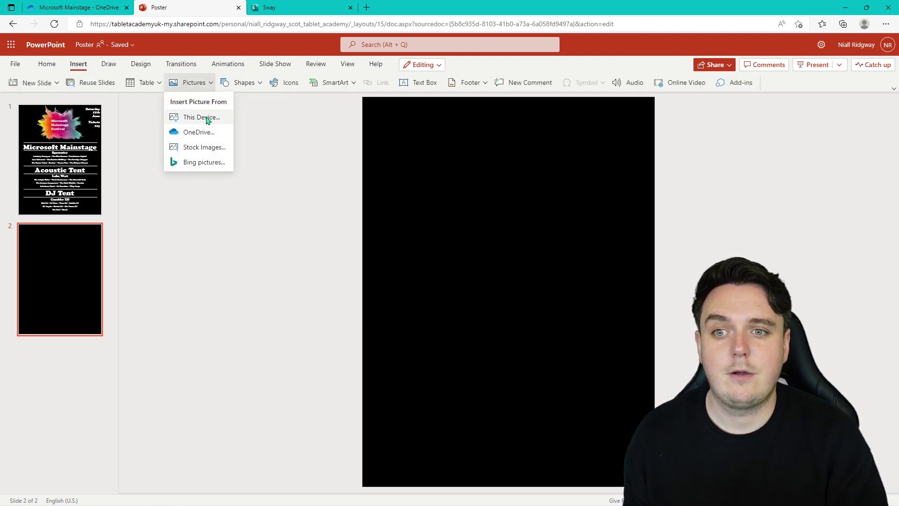
pyautogui.click(201, 117)
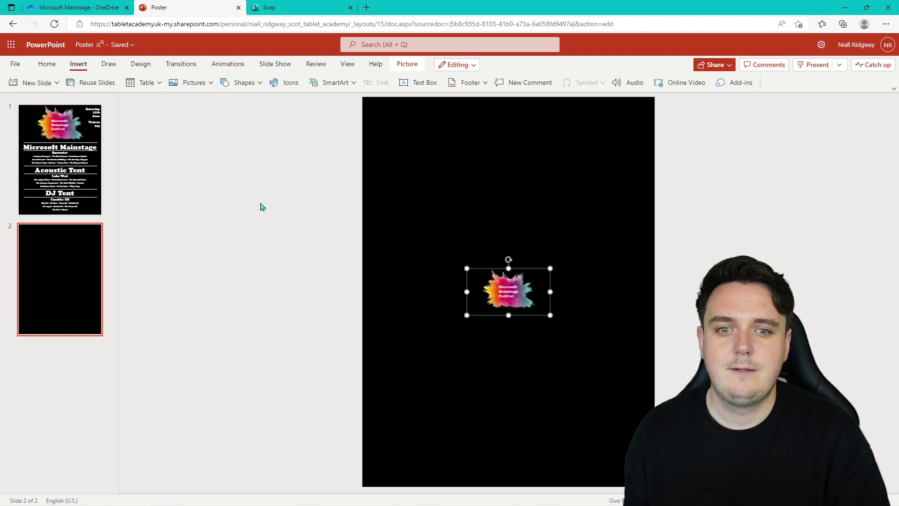
# Enlarge the festival logo to about 8.40" by 4.75" and centre it along the slide's upper edge.
pyautogui.moveTo(509, 287); pyautogui.dragTo(408, 118)
pyautogui.moveTo(374, 146); pyautogui.dragTo(459, 194)
pyautogui.click(888, 102)
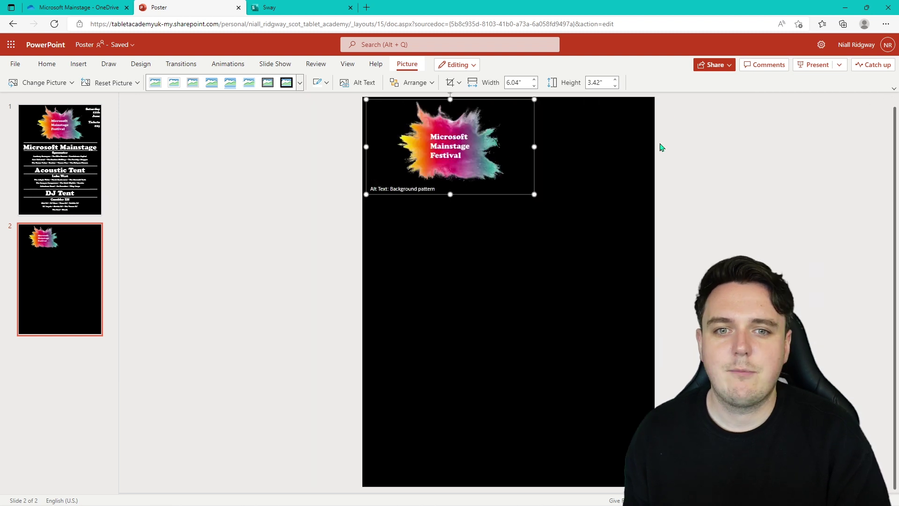
pyautogui.moveTo(499, 146); pyautogui.dragTo(494, 147)
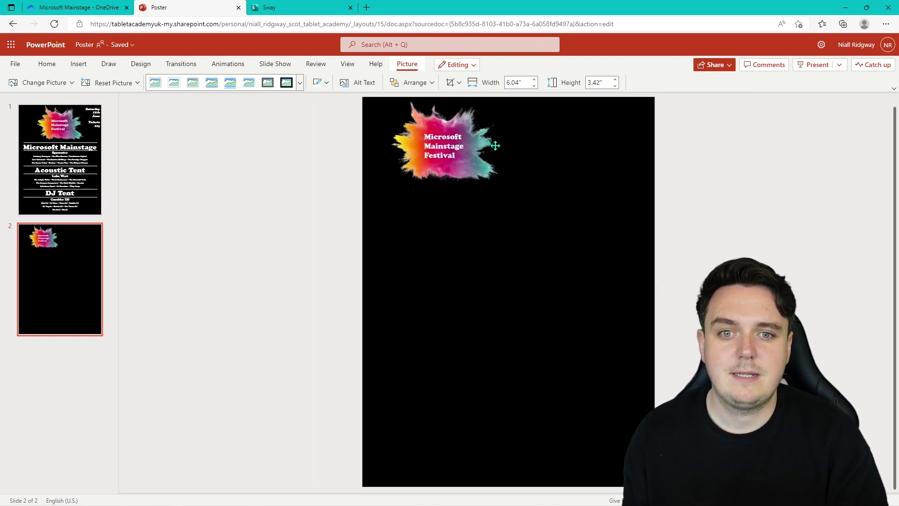
pyautogui.moveTo(529, 194); pyautogui.dragTo(593, 231)
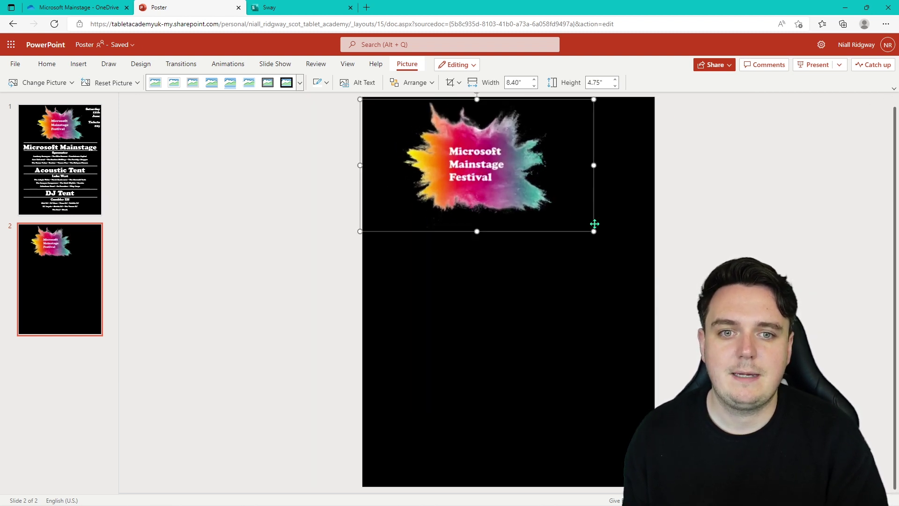
pyautogui.moveTo(501, 159); pyautogui.dragTo(534, 156)
pyautogui.click(696, 179)
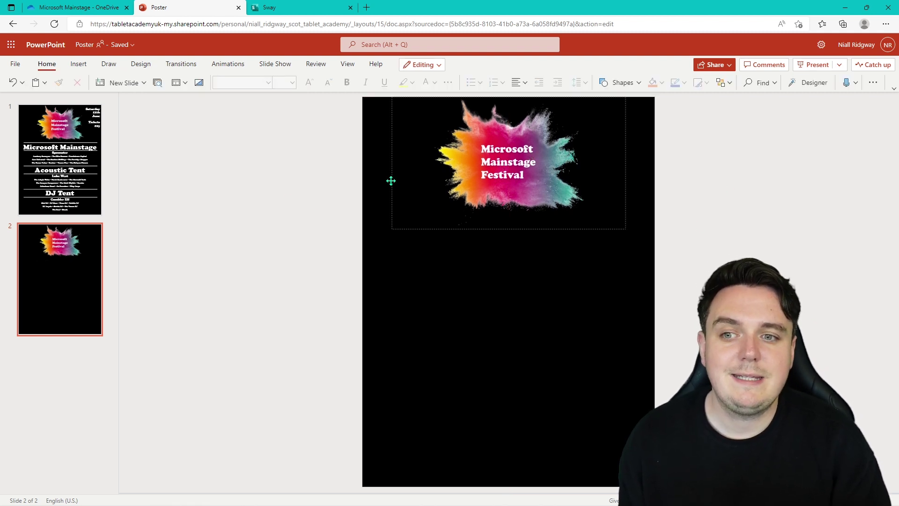
# Insert a text box on the slide containing the text "Microsoft Mainstage".
pyautogui.click(78, 64)
pyautogui.click(421, 84)
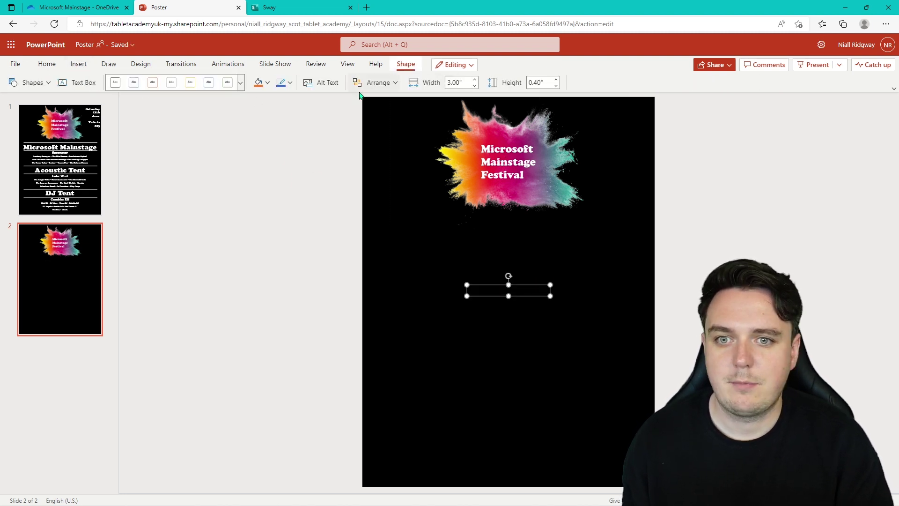
pyautogui.click(47, 64)
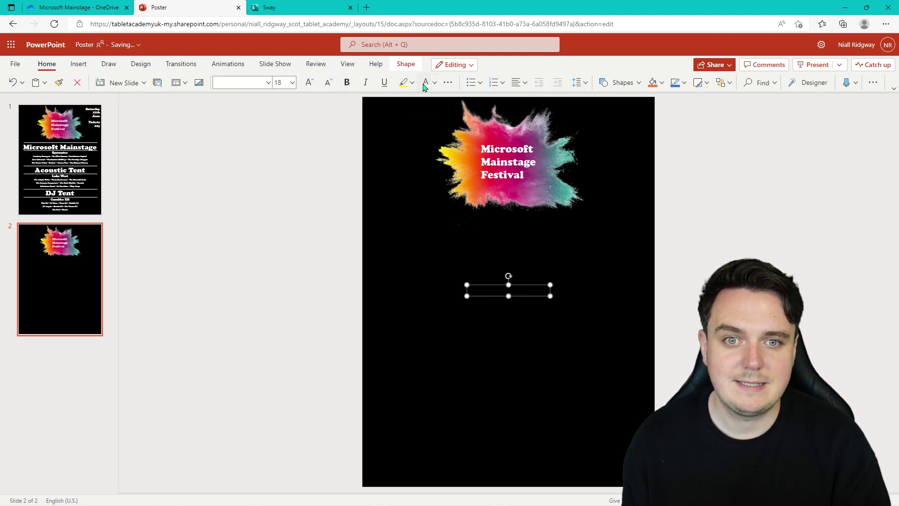
pyautogui.click(517, 291)
pyautogui.hotkey('ctrl', 'a')
pyautogui.press('BackSpace')
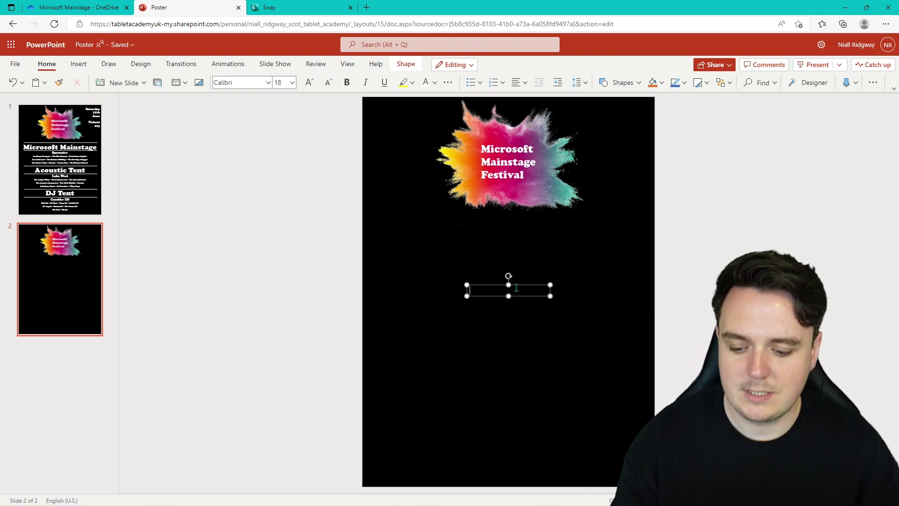
pyautogui.write('Microsoft Mainstage')
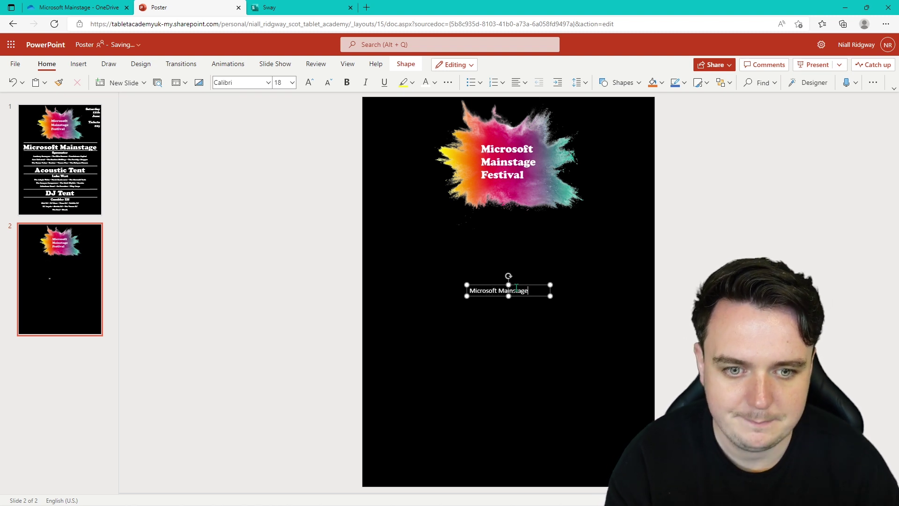
# Change the font of the "Microsoft Mainstage" text to Cooper Black.
pyautogui.hotkey('ctrl', 'a')
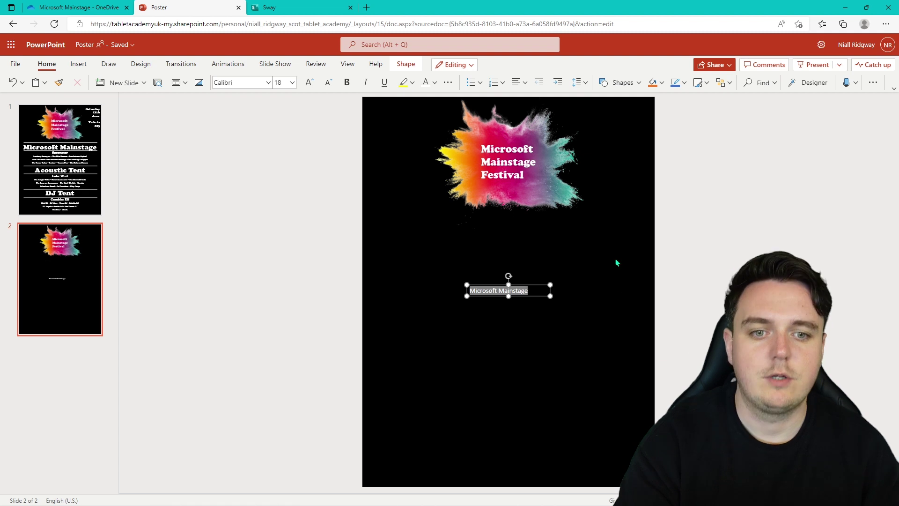
pyautogui.click(268, 82)
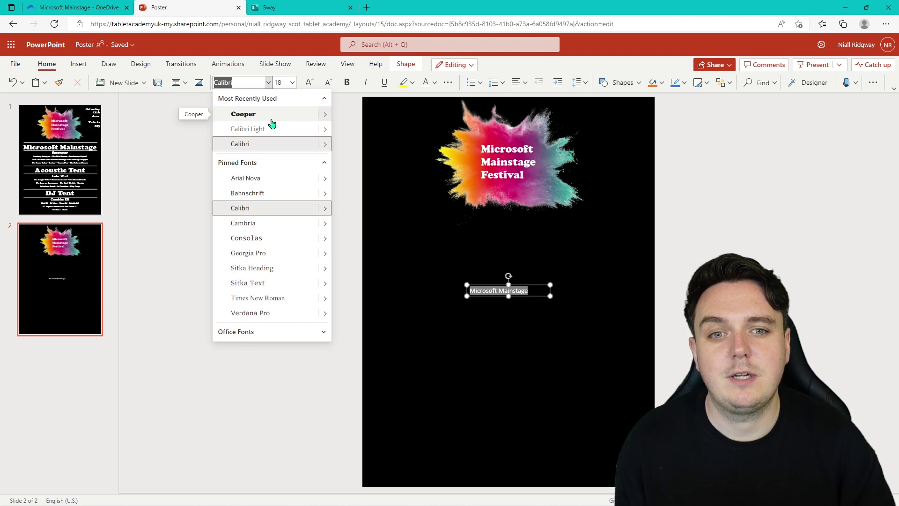
pyautogui.click(243, 114)
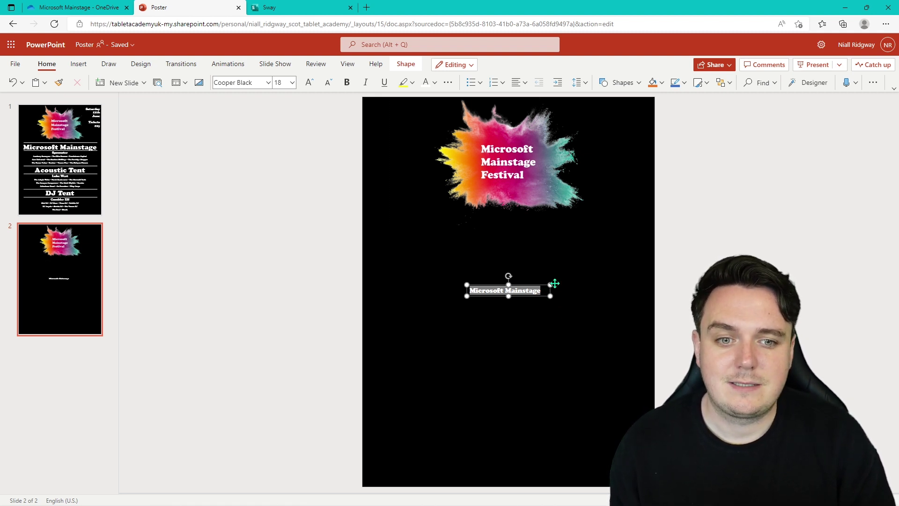
# Stretch the "Microsoft Mainstage" text box across the full slide width just below the logo and centre its text.
pyautogui.moveTo(550, 284); pyautogui.dragTo(655, 219)
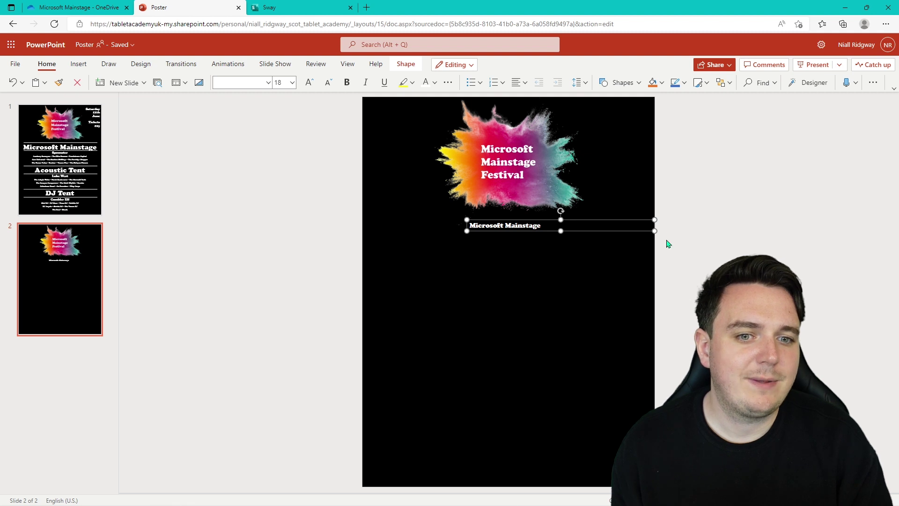
pyautogui.moveTo(467, 231); pyautogui.dragTo(362, 232)
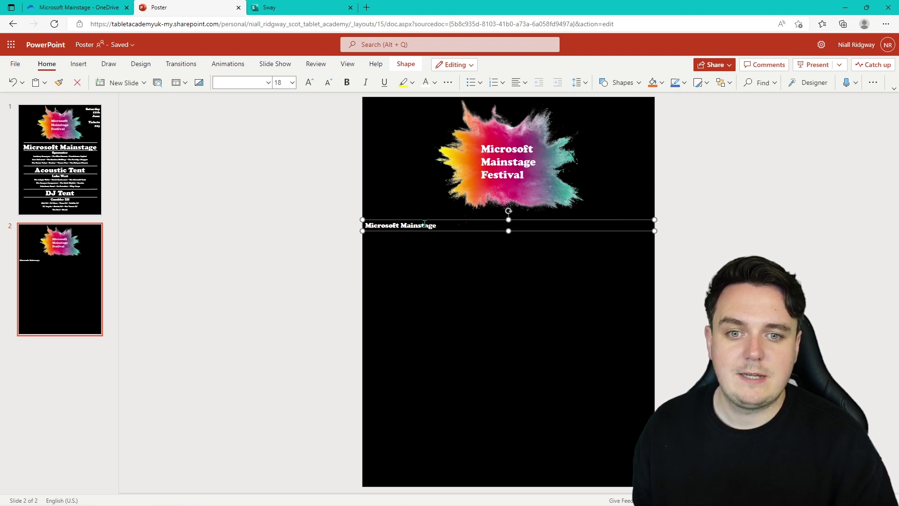
pyautogui.hotkey('ctrl', 'a')
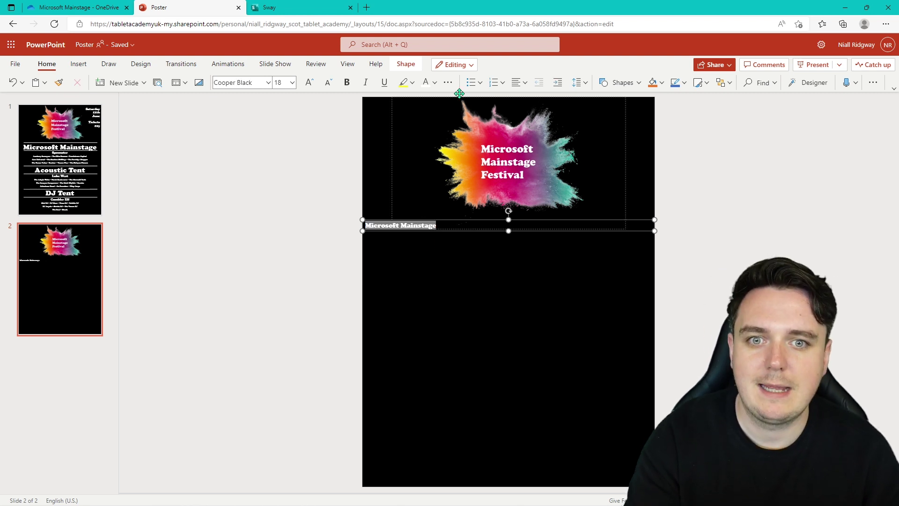
pyautogui.click(518, 88)
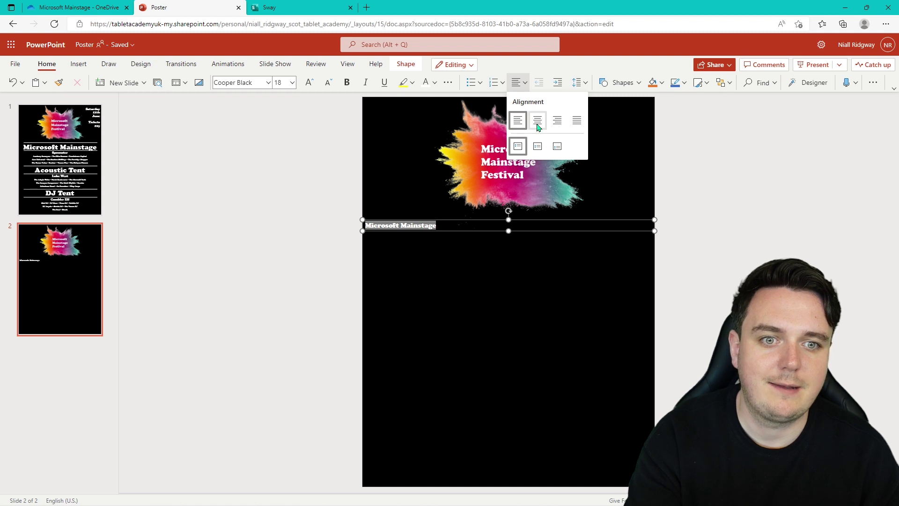
pyautogui.click(537, 119)
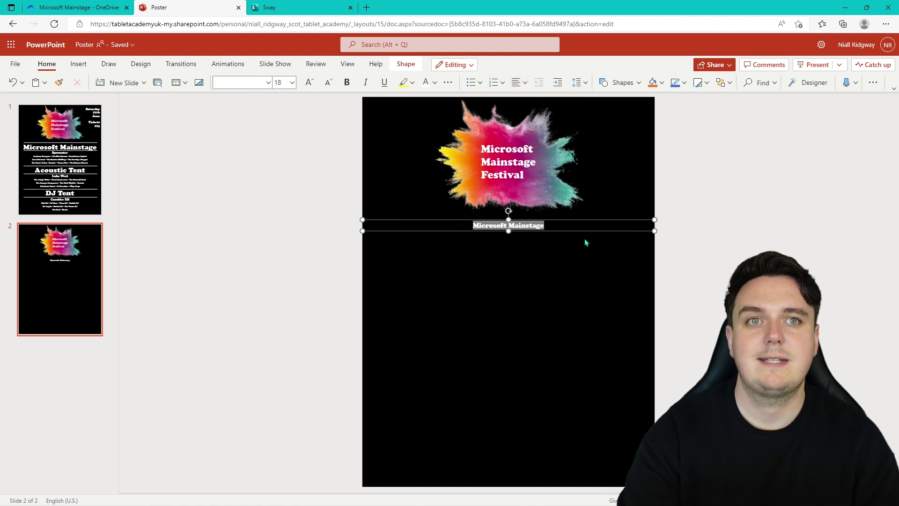
# Enlarge the "Microsoft Mainstage" heading text to 66 pt.
pyautogui.hotkey('ctrl', ']')
pyautogui.hotkey('ctrl', ']')
pyautogui.hotkey('ctrl', ']')
pyautogui.hotkey('ctrl', ']')
pyautogui.hotkey('ctrl', ']')
pyautogui.hotkey('ctrl', ']')
pyautogui.hotkey('ctrl', ']')
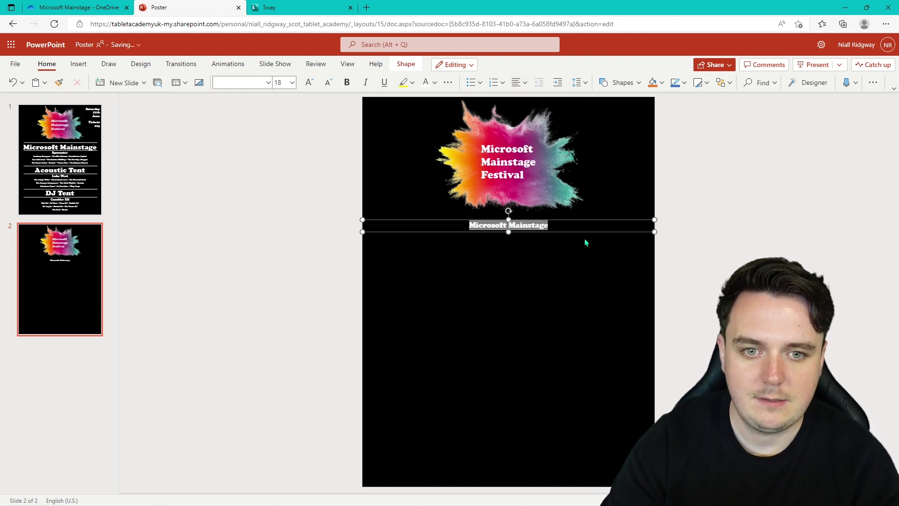
pyautogui.hotkey('ctrl', ']')
pyautogui.hotkey('ctrl', ']')
pyautogui.hotkey('ctrl', ']')
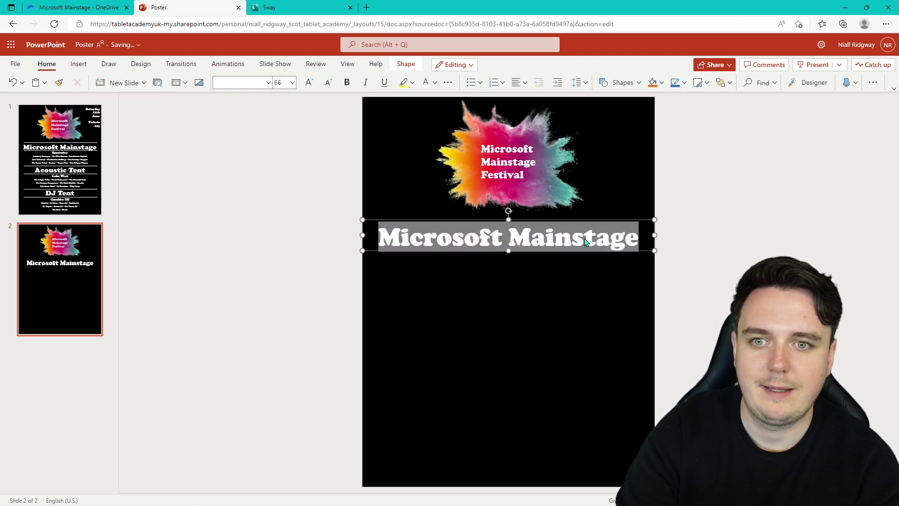
pyautogui.click(668, 276)
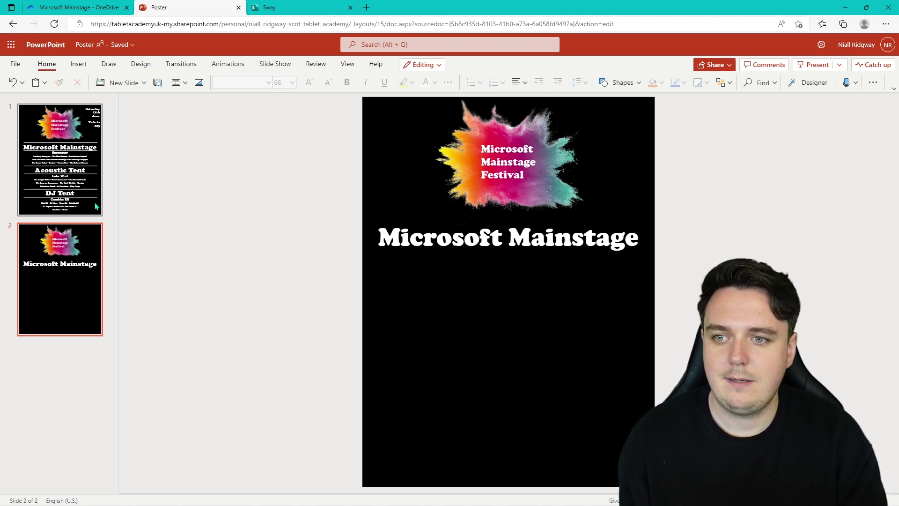
# Copy the Spoonster line-up text box from slide 1 and paste it below the heading on slide 2.
pyautogui.click(79, 204)
pyautogui.click(360, 270)
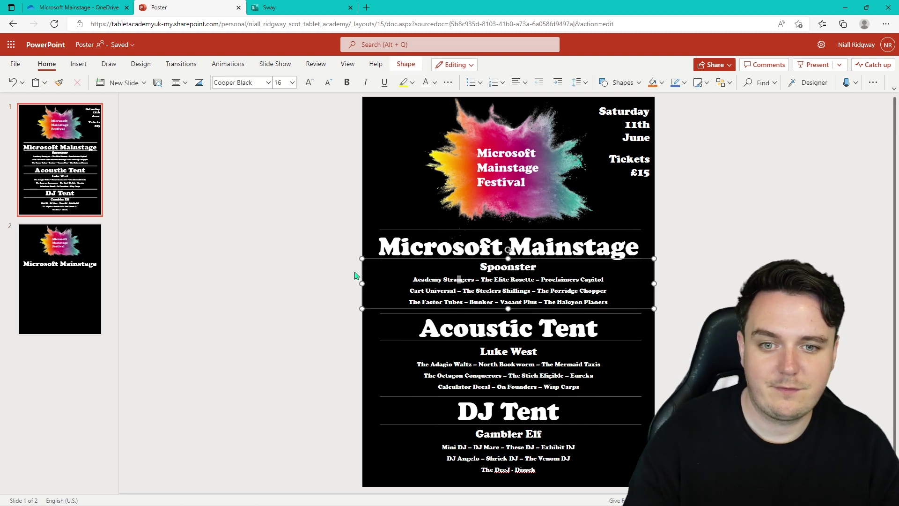
pyautogui.hotkey('ctrl', 'c')
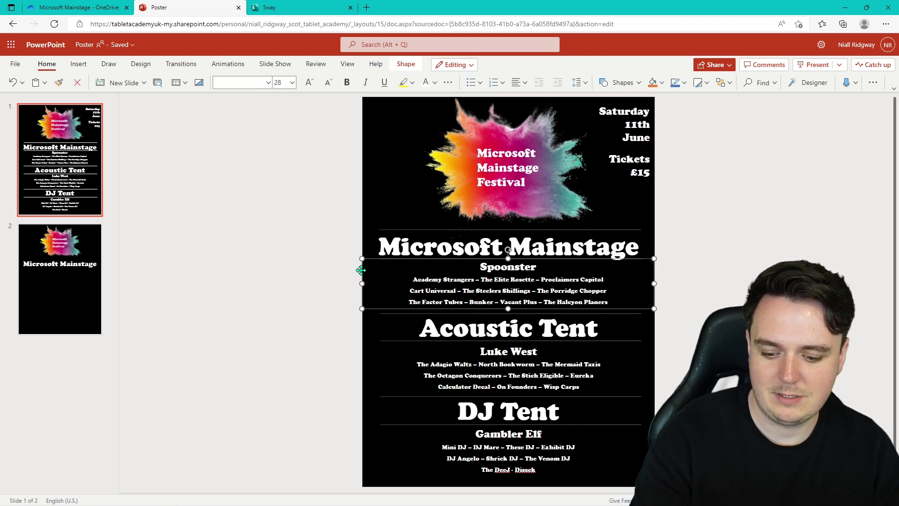
pyautogui.click(94, 299)
pyautogui.hotkey('ctrl', 'v')
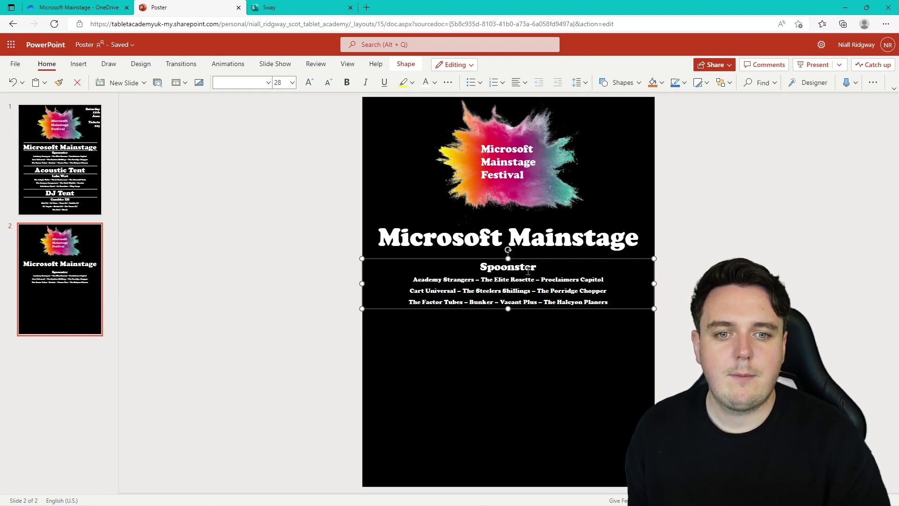
pyautogui.moveTo(546, 267); pyautogui.dragTo(478, 268)
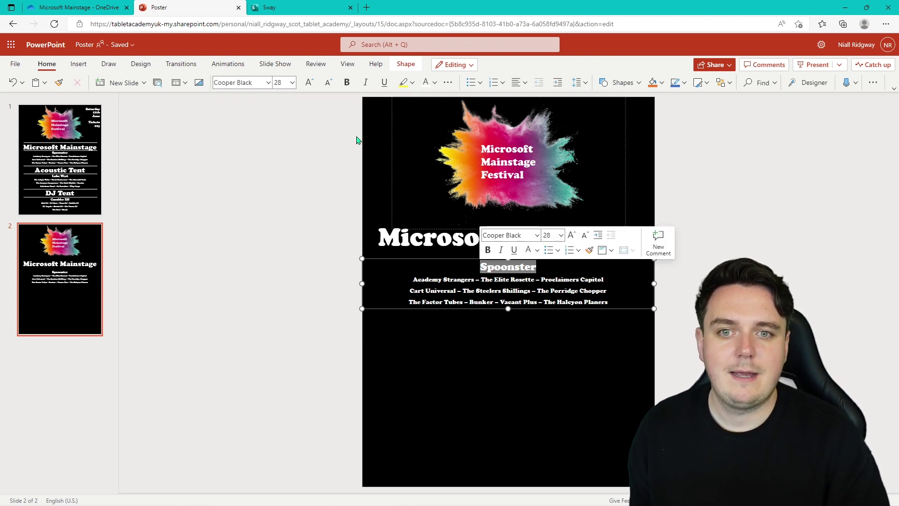
pyautogui.click(309, 83)
pyautogui.click(327, 83)
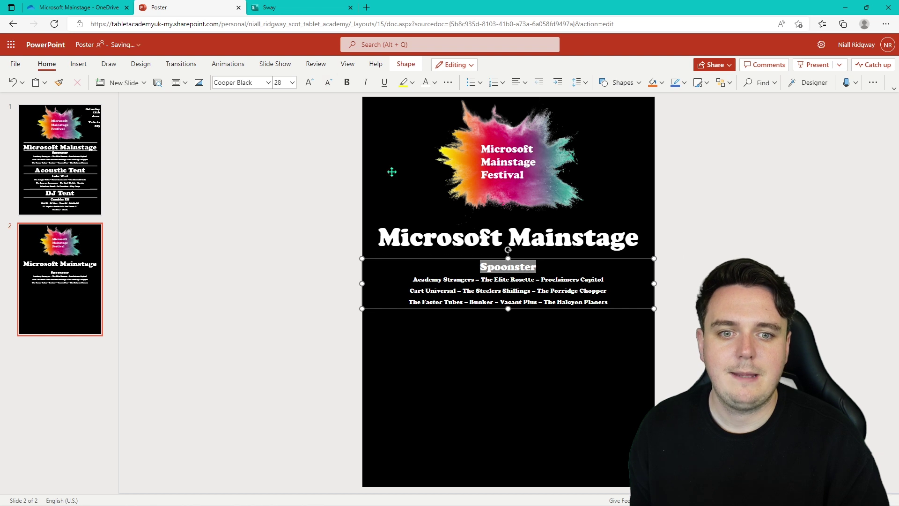
pyautogui.click(565, 301)
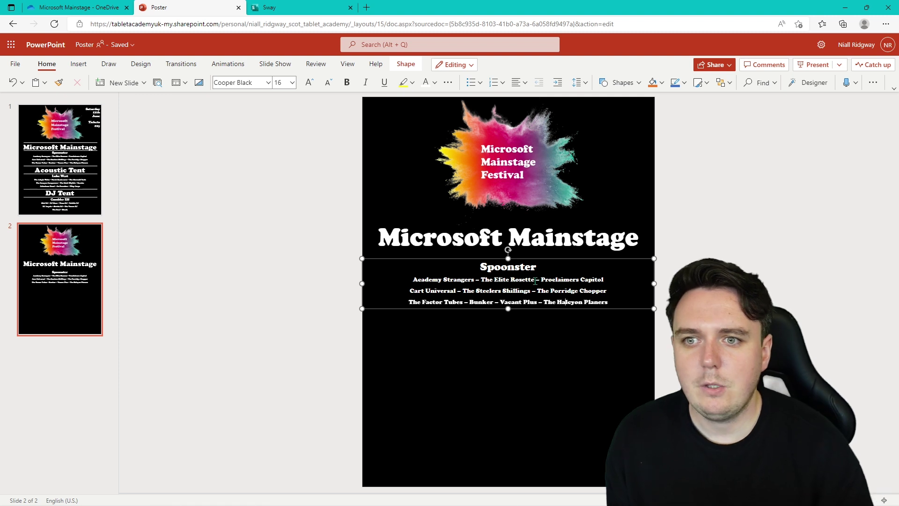
pyautogui.click(572, 256)
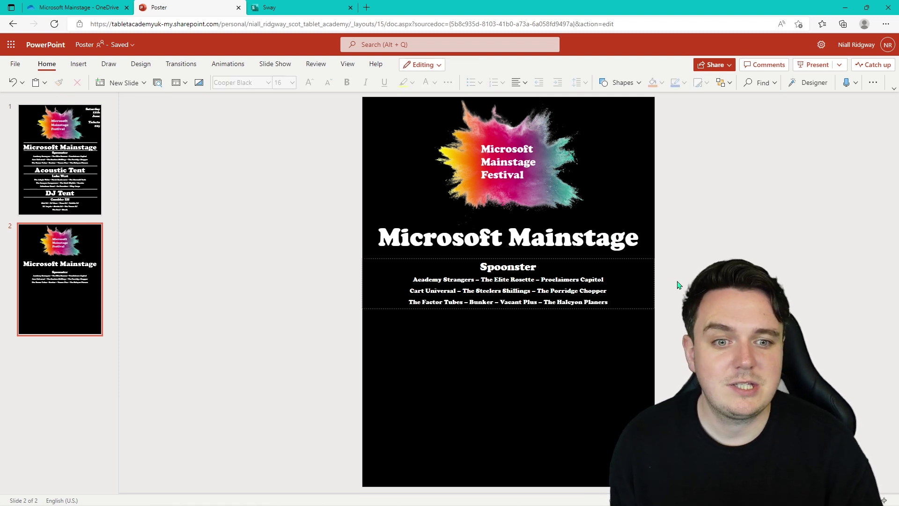
# Duplicate the "Microsoft Mainstage" heading together with its line-up text box and place the copies directly below the first line-up, horizontally aligned with the originals.
pyautogui.click(527, 235)
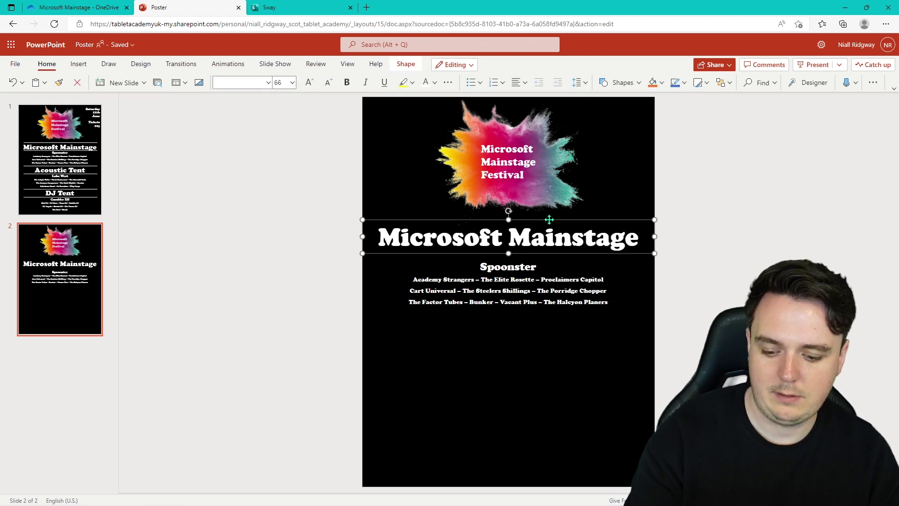
pyautogui.keyDown('shift'); pyautogui.click(553, 255); pyautogui.keyUp('shift')
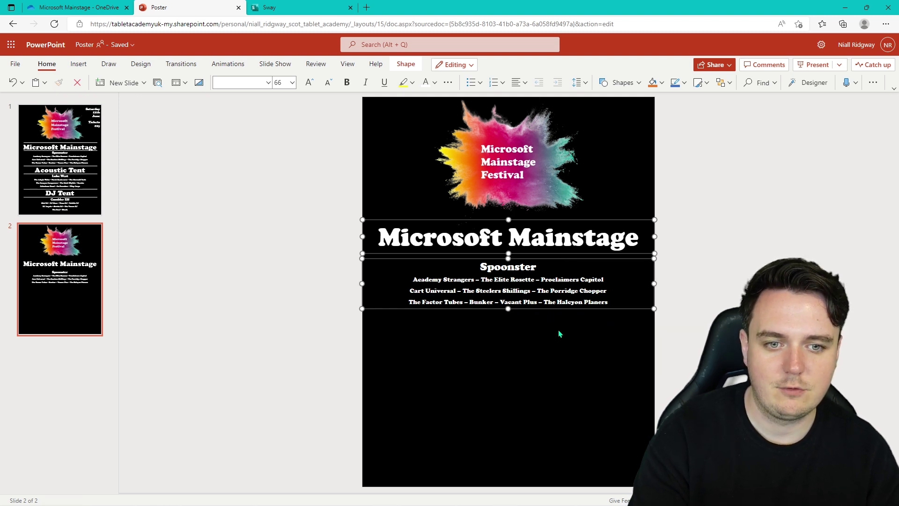
pyautogui.click(528, 345)
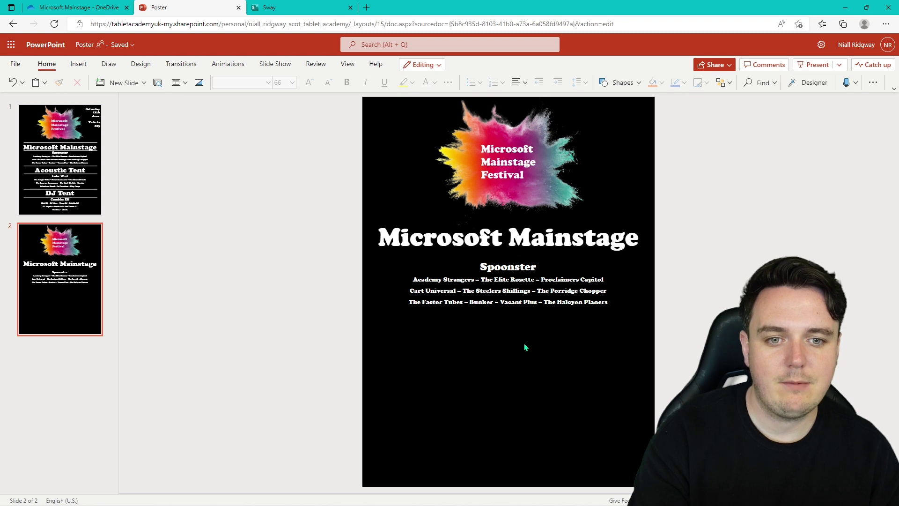
pyautogui.hotkey('ctrl', 'v')
pyautogui.moveTo(560, 225); pyautogui.dragTo(557, 308)
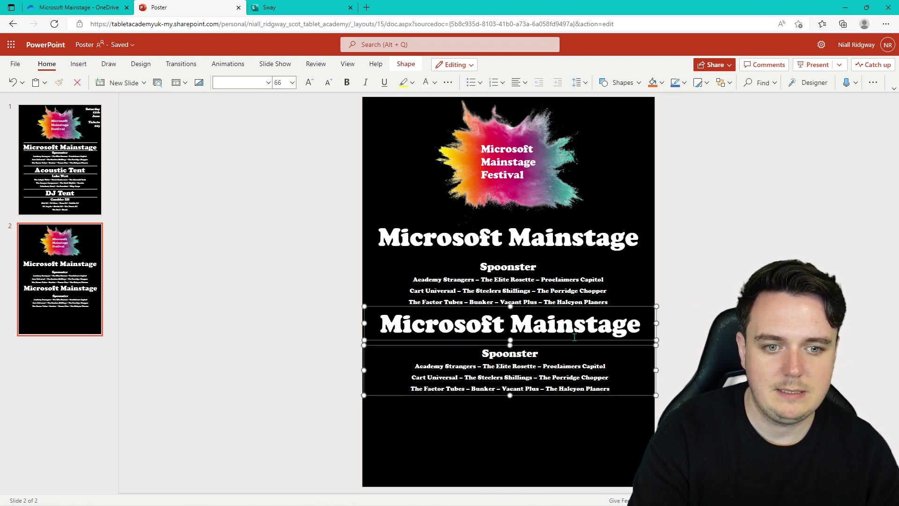
pyautogui.moveTo(574, 342); pyautogui.dragTo(571, 344)
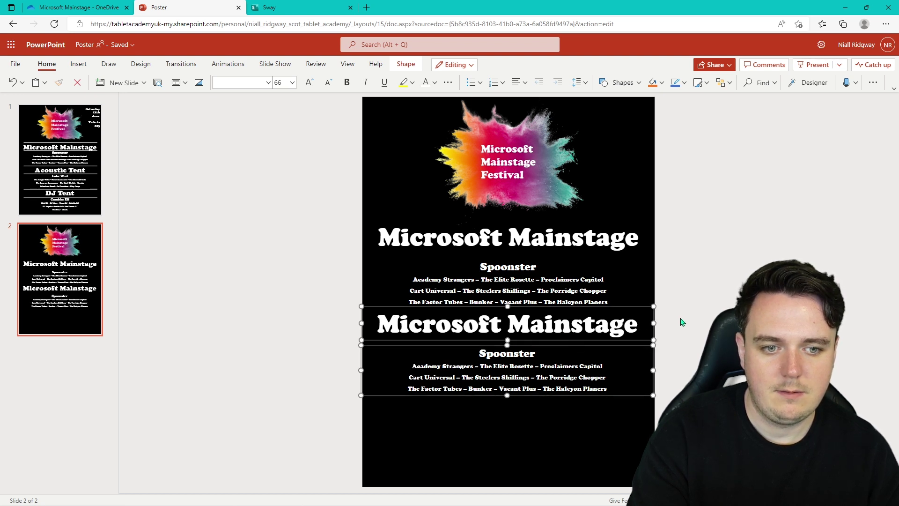
pyautogui.press('Right')
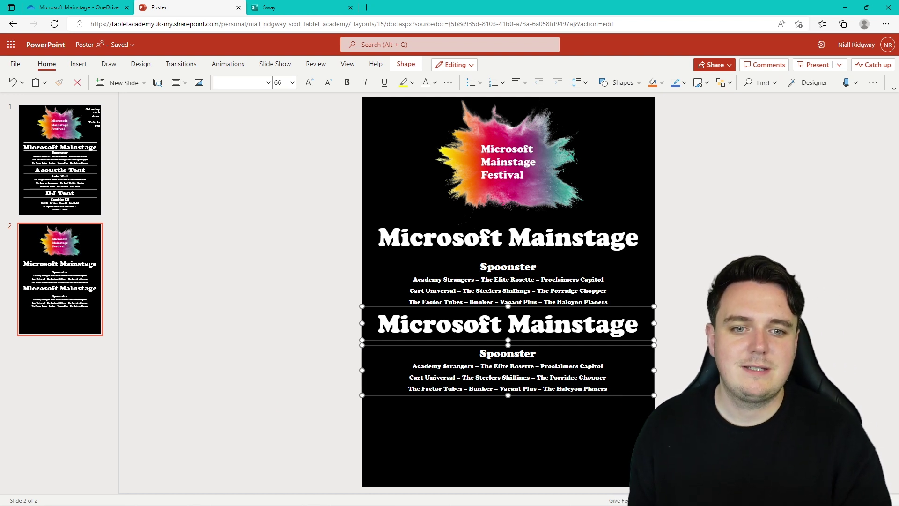
pyautogui.press('Escape')
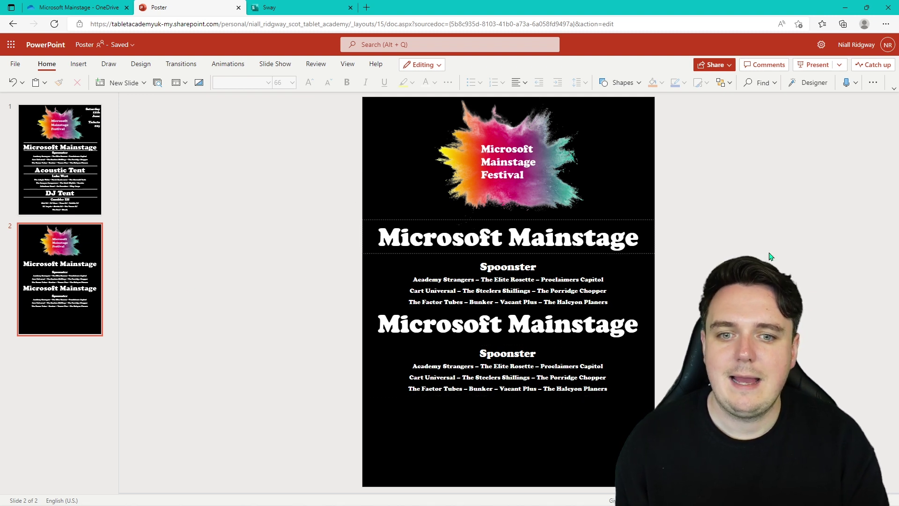
# Paste a third heading and line-up pair and align it below the second pair at the foot of the slide.
pyautogui.hotkey('ctrl', 'v')
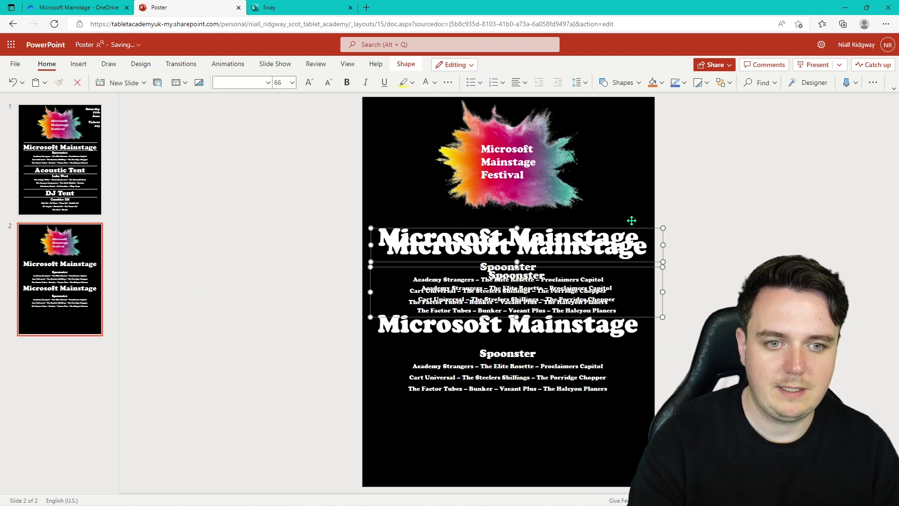
pyautogui.moveTo(648, 227); pyautogui.dragTo(642, 395)
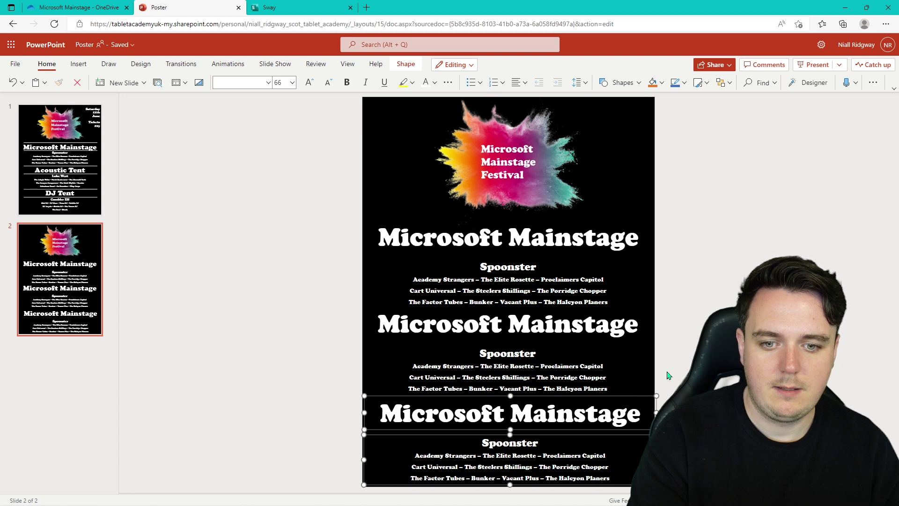
pyautogui.press('Left')
pyautogui.press('Left')
pyautogui.press('Left')
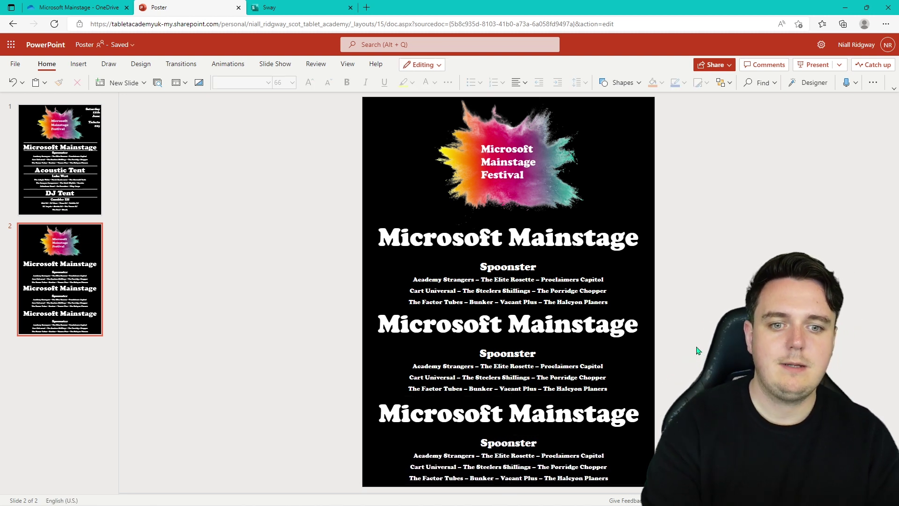
pyautogui.click(674, 327)
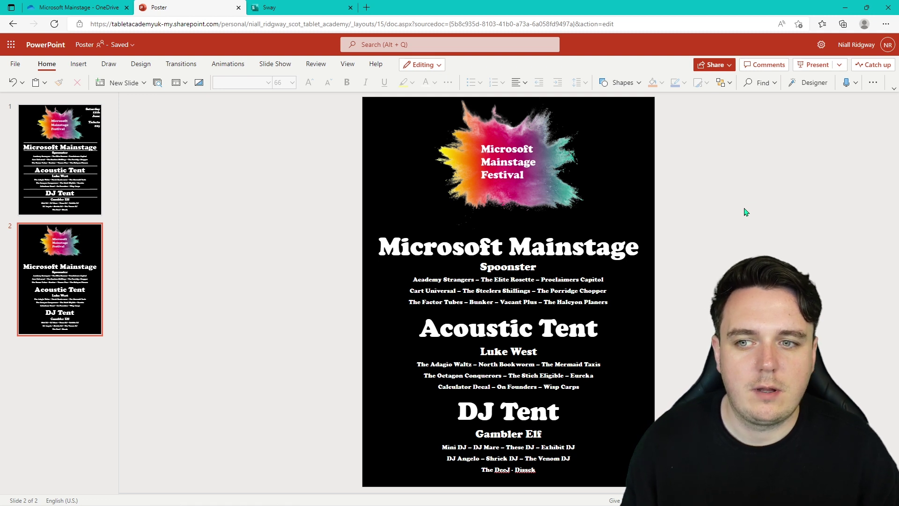
# Nudge the "Microsoft Mainstage" heading slightly upward above the Spoonster line-up.
pyautogui.click(601, 237)
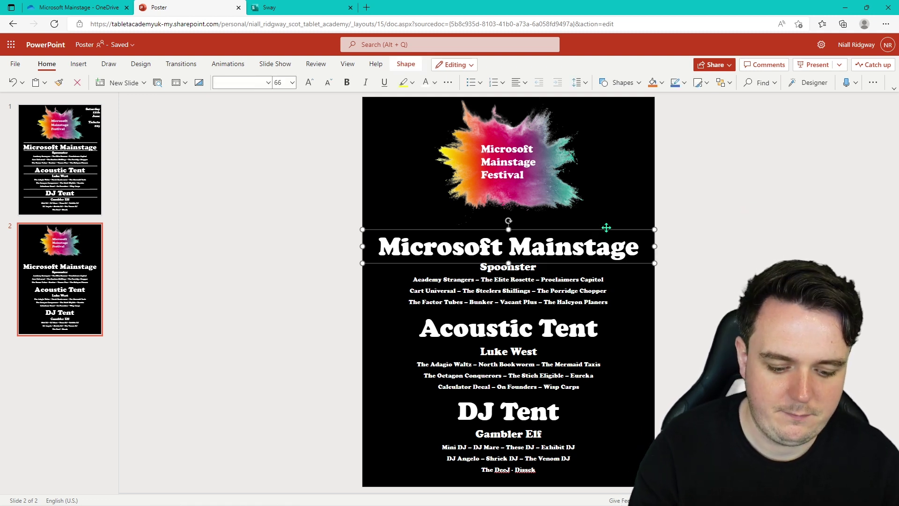
pyautogui.moveTo(606, 227); pyautogui.dragTo(605, 227)
pyautogui.click(739, 231)
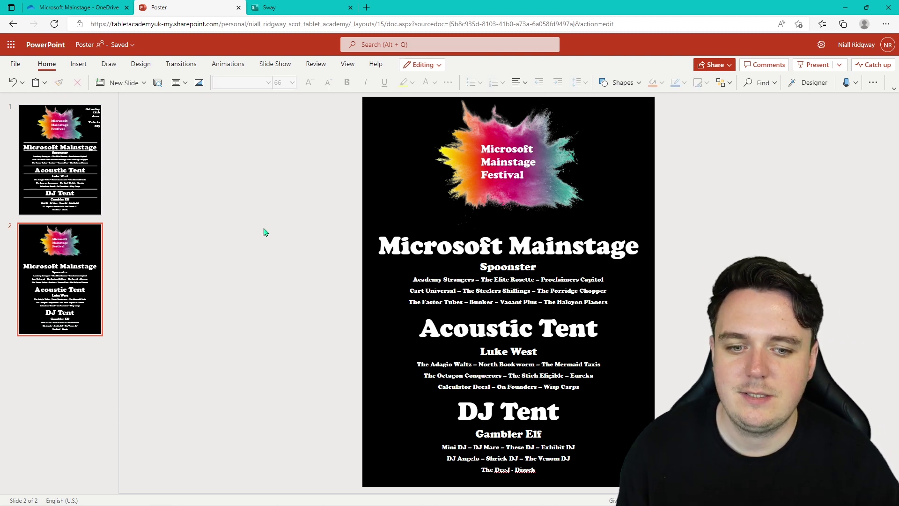
# Insert a straight line shape on slide 2.
pyautogui.click(78, 65)
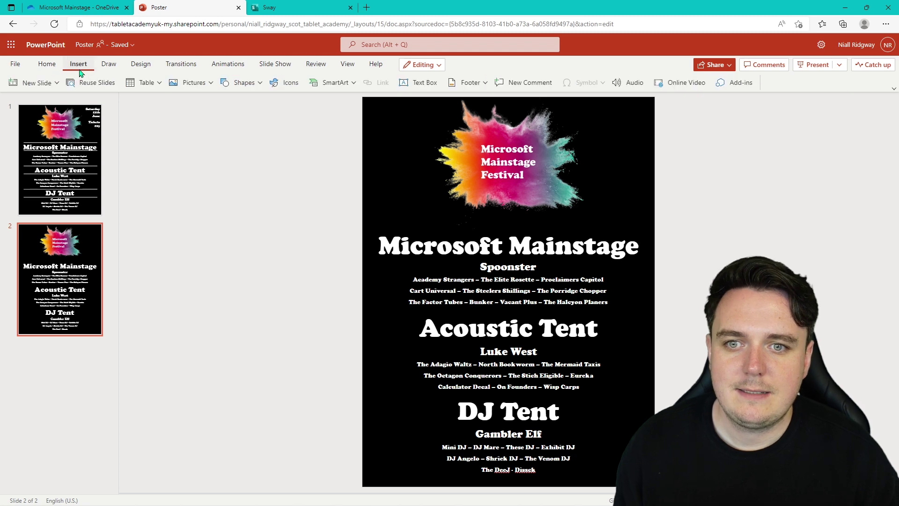
pyautogui.click(262, 83)
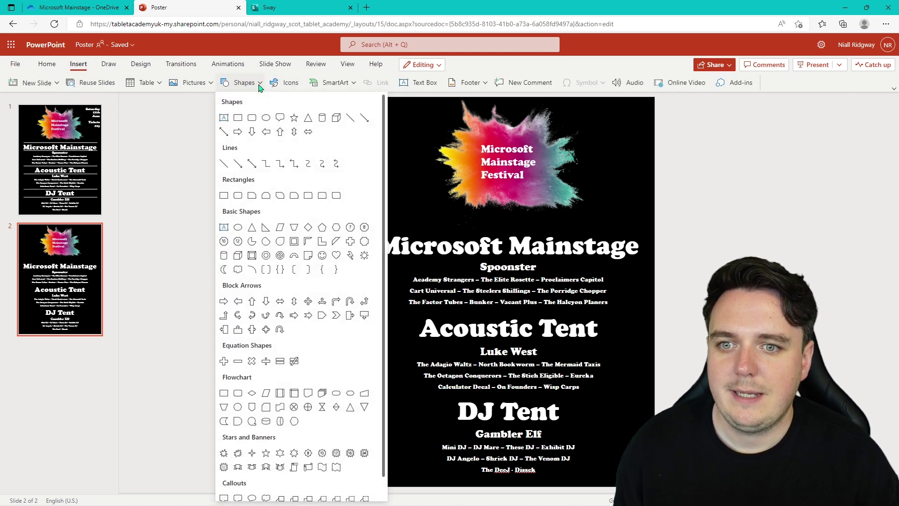
pyautogui.click(226, 165)
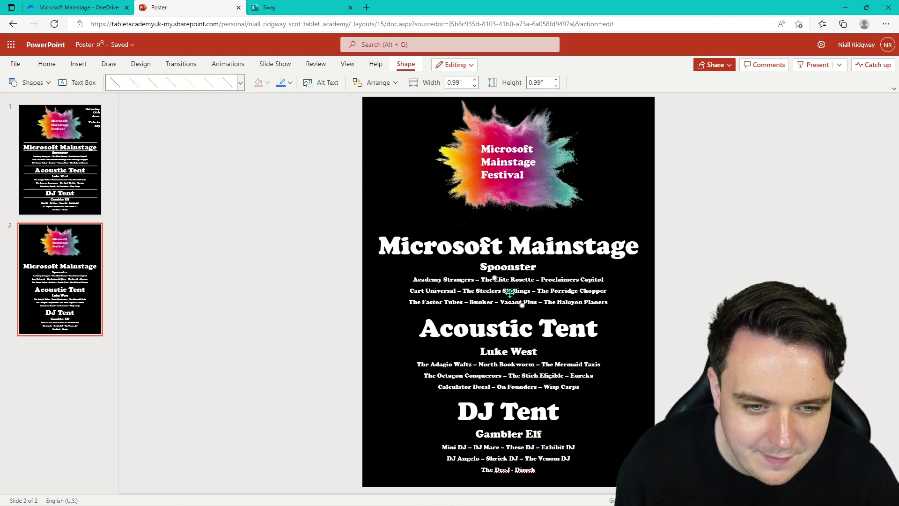
# Reshape the line into a horizontal divider about 9.46" wide, positioned just beneath the "Microsoft Mainstage" heading.
pyautogui.scroll(3, 521, 423)
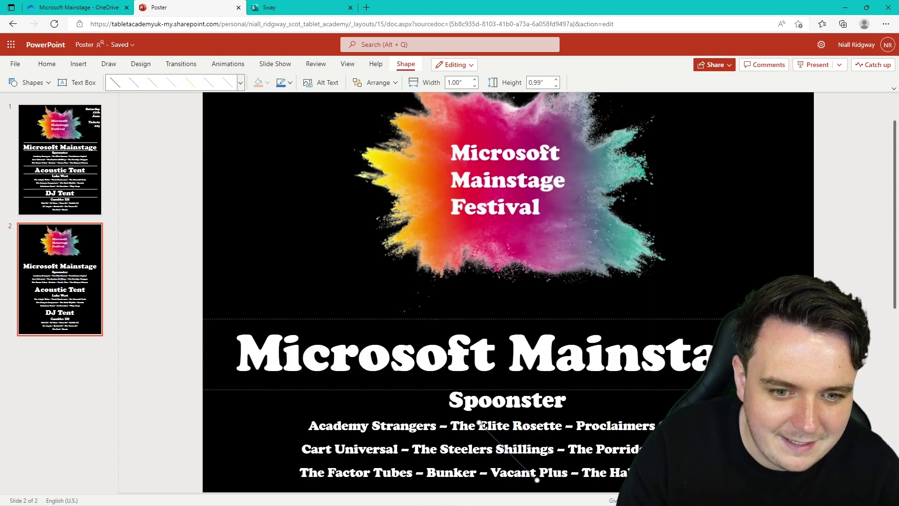
pyautogui.scroll(-2, 521, 423)
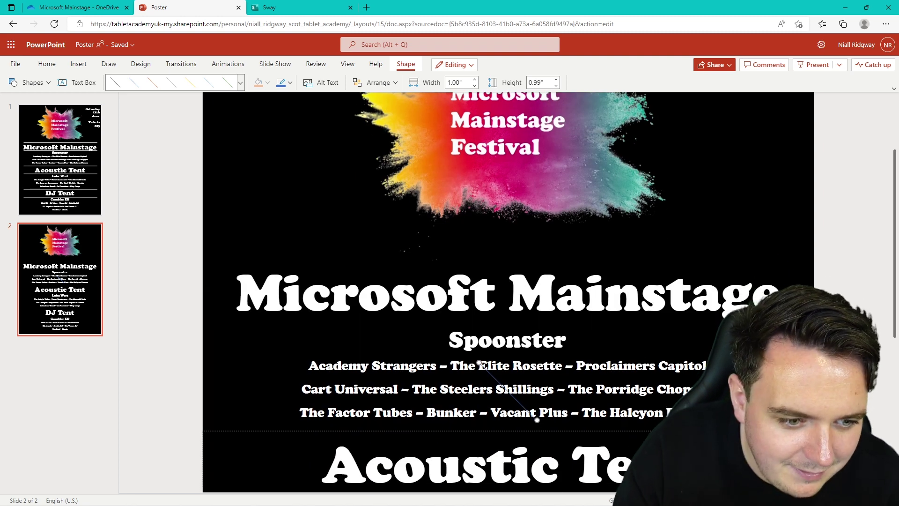
pyautogui.scroll(1, 521, 423)
pyautogui.scroll(-2, 534, 401)
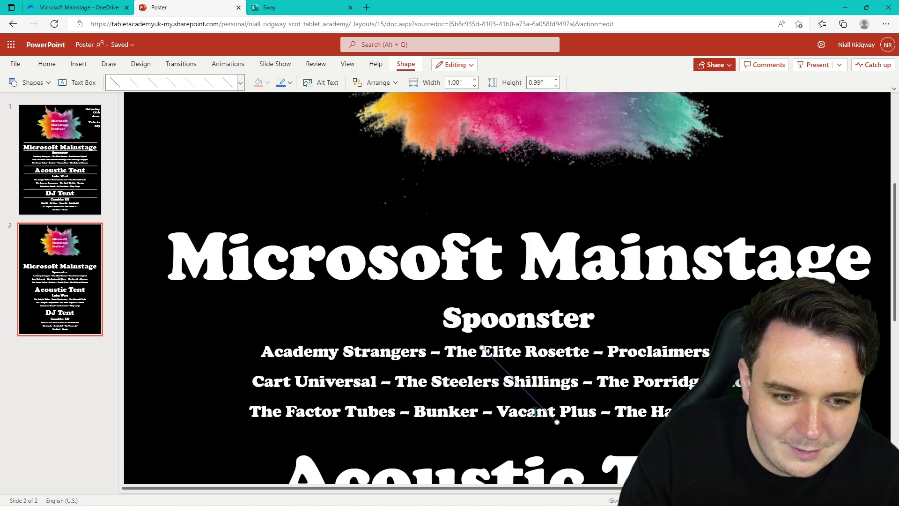
pyautogui.moveTo(540, 408); pyautogui.dragTo(870, 293)
pyautogui.scroll(-2, 869, 293)
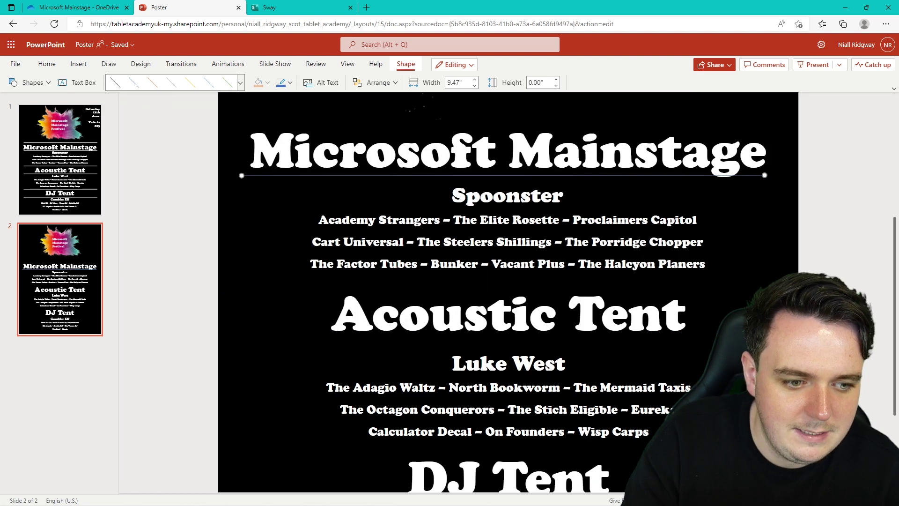
pyautogui.scroll(3, 645, 310)
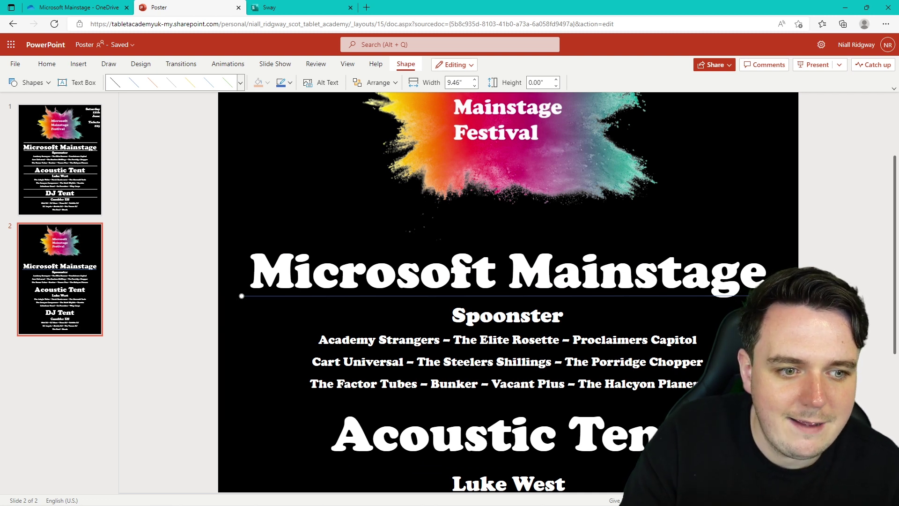
pyautogui.press('Down')
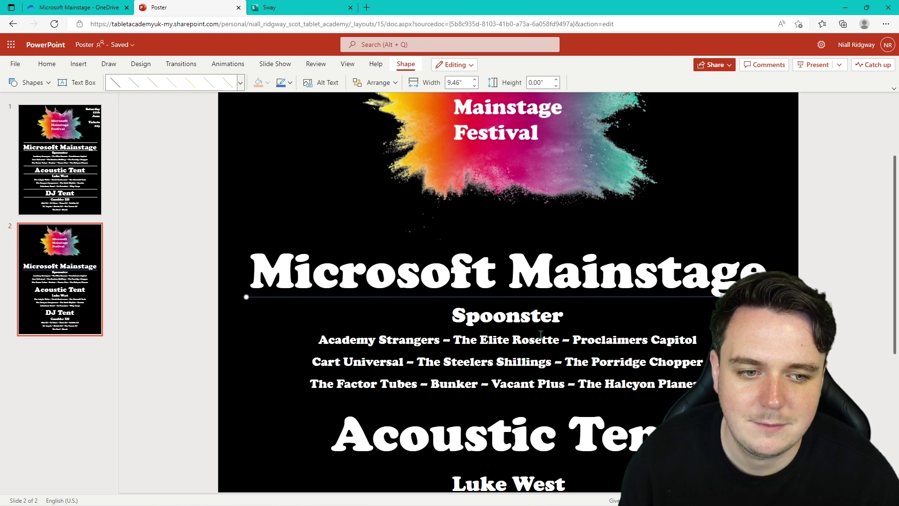
# Set the outline colour of the divider line beneath the "Microsoft Mainstage" heading to white.
pyautogui.click(290, 82)
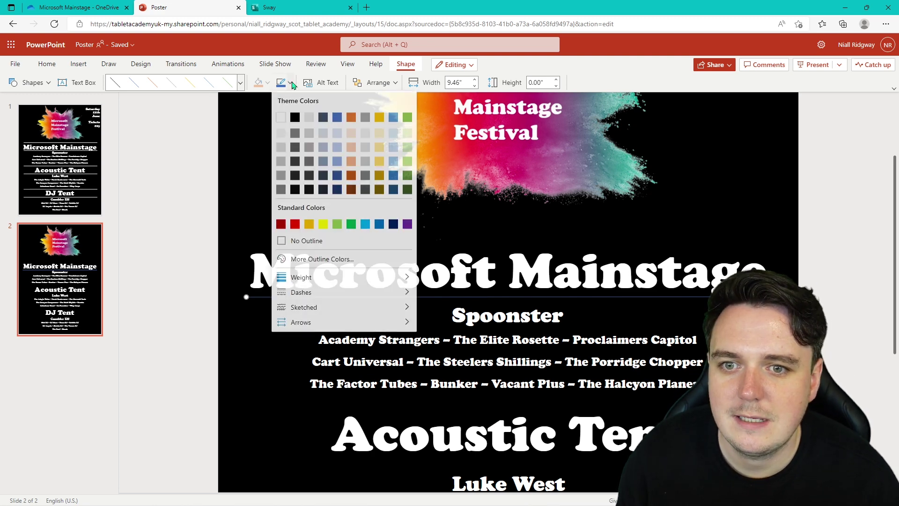
pyautogui.click(286, 121)
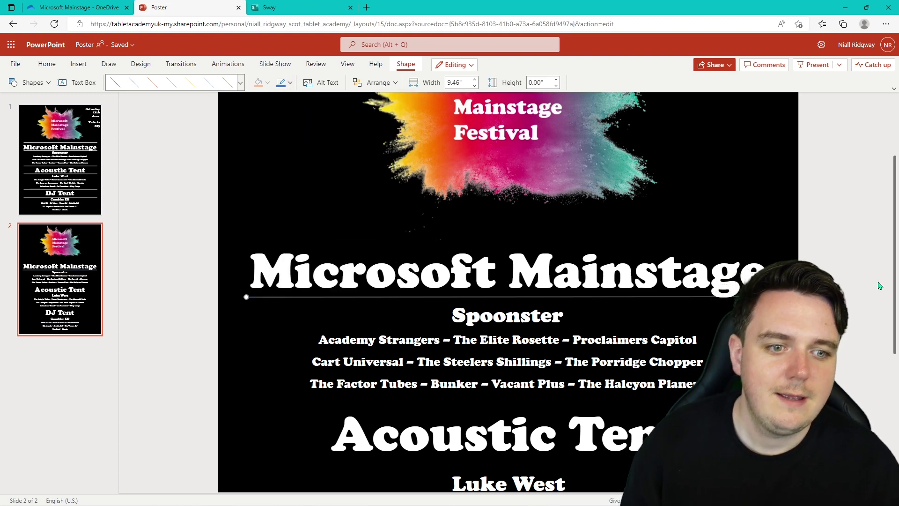
pyautogui.scroll(-2, 871, 276)
pyautogui.click(868, 272)
pyautogui.click(673, 223)
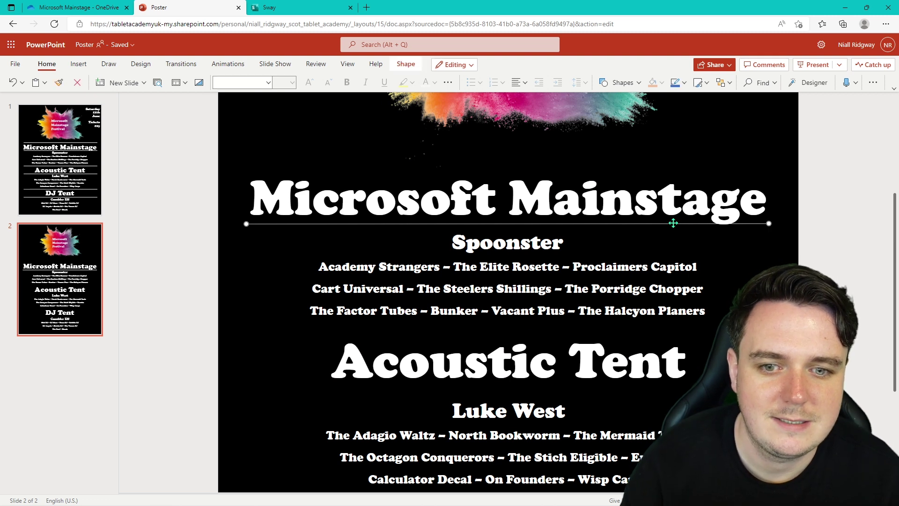
# Place a copy of the divider line above the "Microsoft Mainstage" heading and a copy of both lines around the "Acoustic Tent" heading.
pyautogui.moveTo(674, 223); pyautogui.dragTo(667, 173)
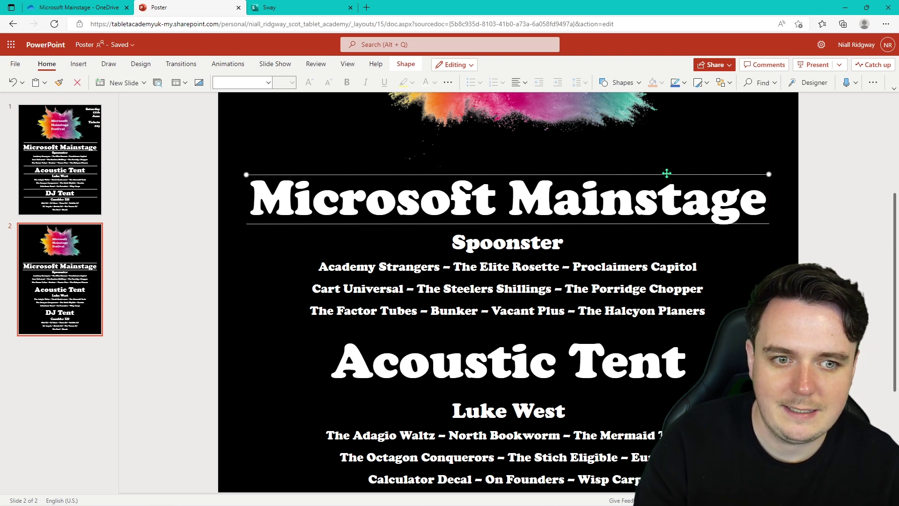
pyautogui.keyDown('shift'); pyautogui.click(660, 225); pyautogui.keyUp('shift')
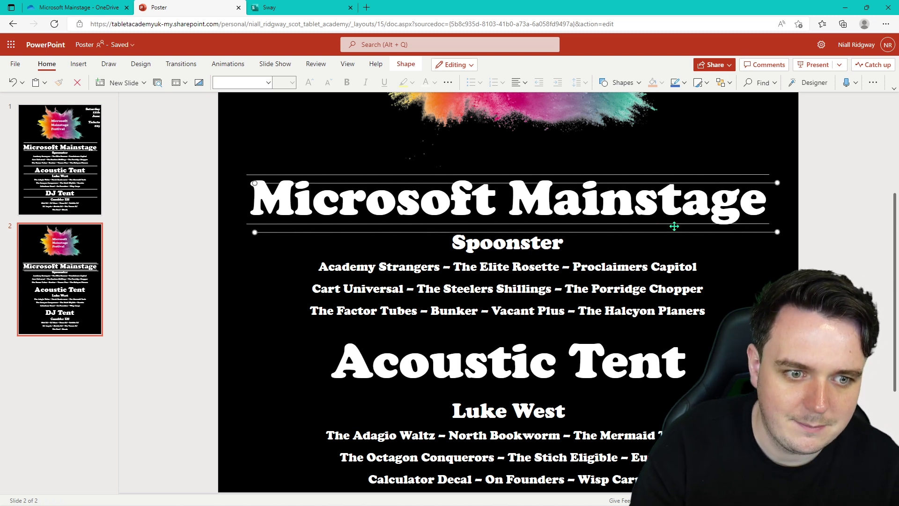
pyautogui.moveTo(674, 225); pyautogui.dragTo(668, 386)
pyautogui.scroll(-4, 762, 275)
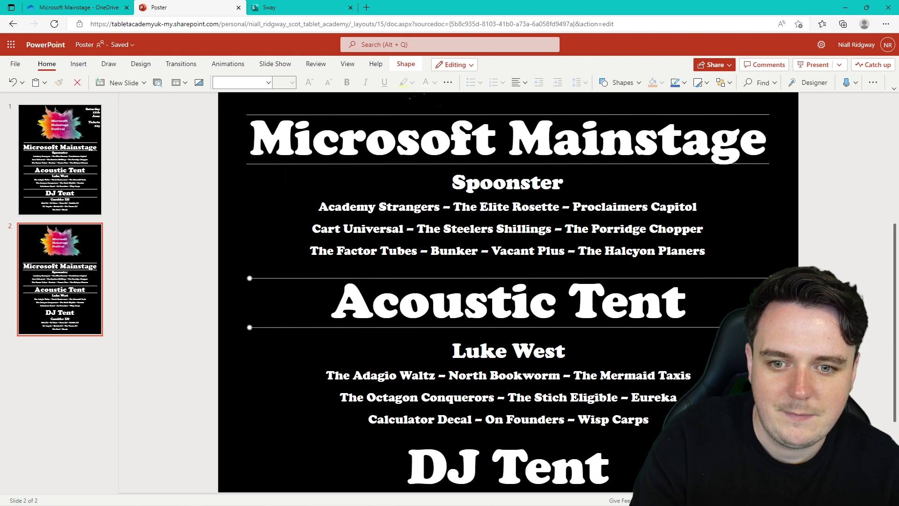
# Paste another pair of divider lines and position them above and below the "DJ Tent" heading.
pyautogui.scroll(4, 761, 276)
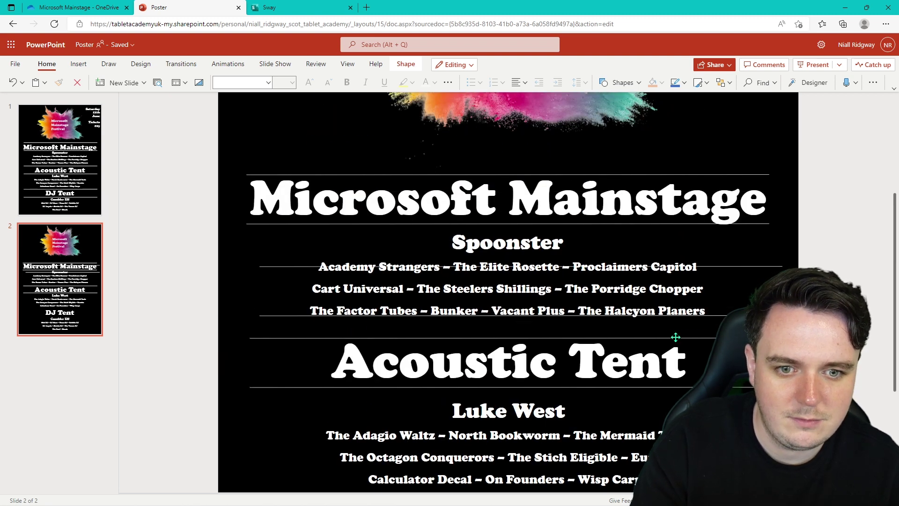
pyautogui.hotkey('ctrl', 'v')
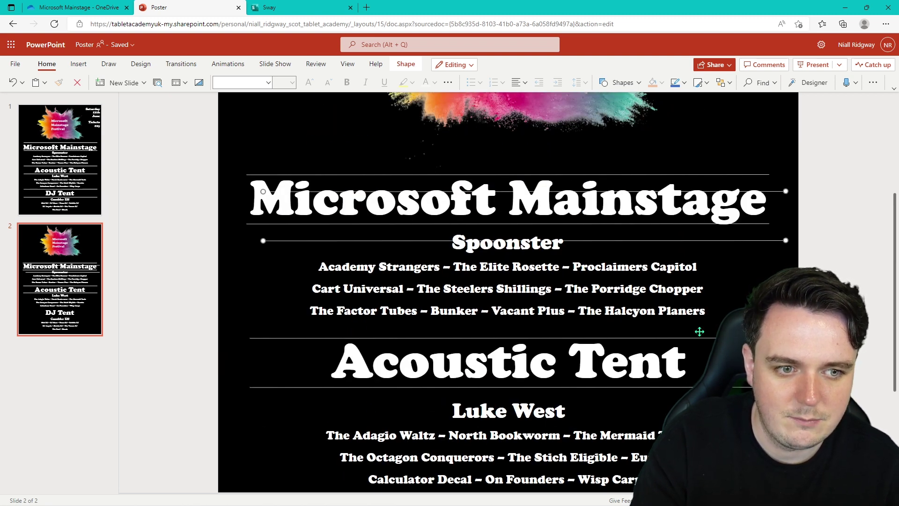
pyautogui.scroll(-1, 687, 364)
pyautogui.moveTo(709, 178); pyautogui.dragTo(665, 384)
pyautogui.scroll(-2, 726, 287)
pyautogui.moveTo(692, 301); pyautogui.dragTo(689, 360)
pyautogui.keyDown('shift'); pyautogui.click(690, 360); pyautogui.keyUp('shift')
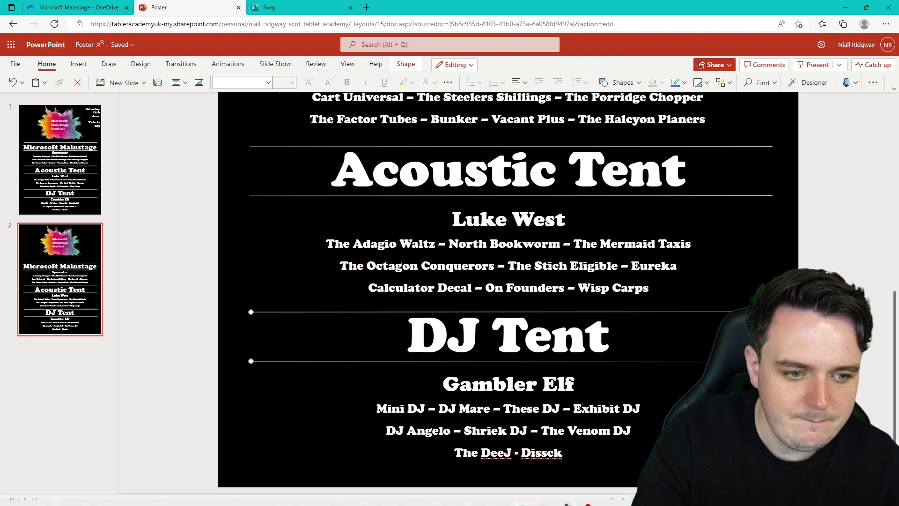
pyautogui.scroll(-3, 508, 291)
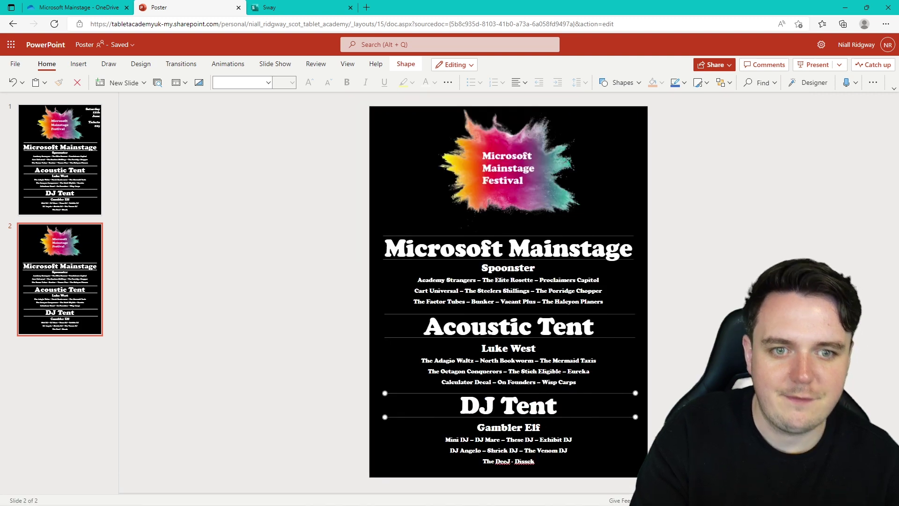
pyautogui.press('Escape')
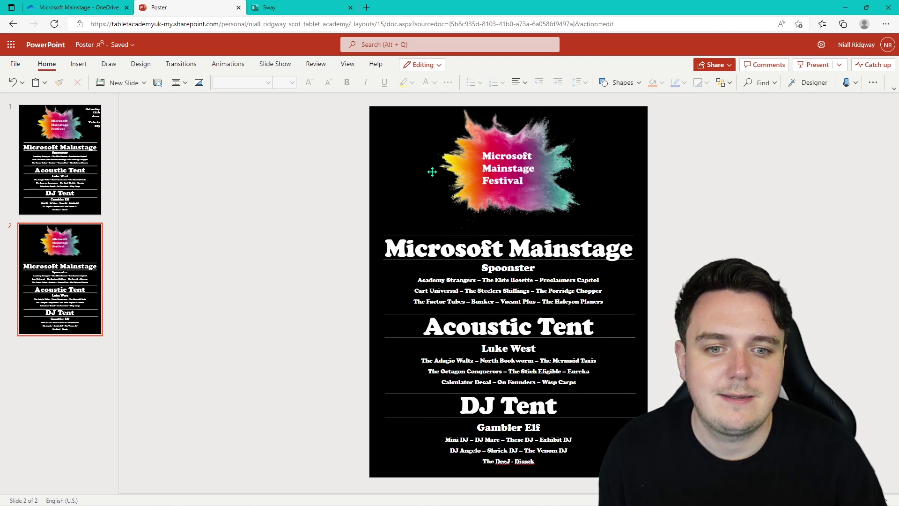
# Copy the "Saturday 11th June" and "Tickets £15" text box from slide 1 onto slide 2.
pyautogui.scroll(1, 569, 226)
pyautogui.click(636, 117)
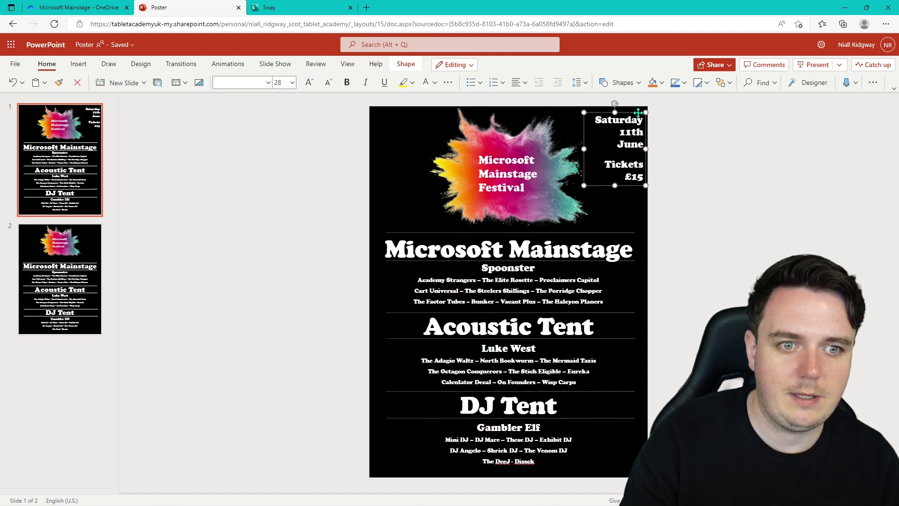
pyautogui.click(87, 234)
pyautogui.hotkey('ctrl', 'v')
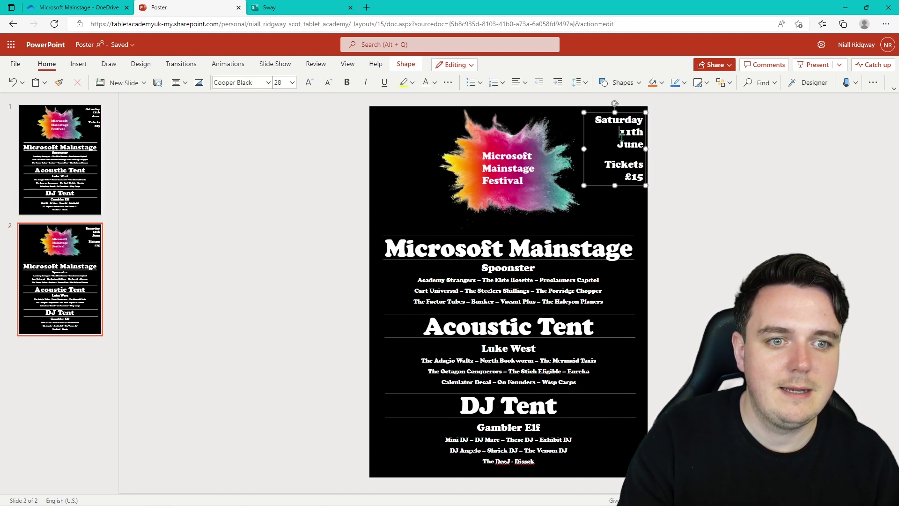
# Check the alignment options applied to the date and ticket price text on slide 2.
pyautogui.moveTo(595, 118); pyautogui.dragTo(638, 184)
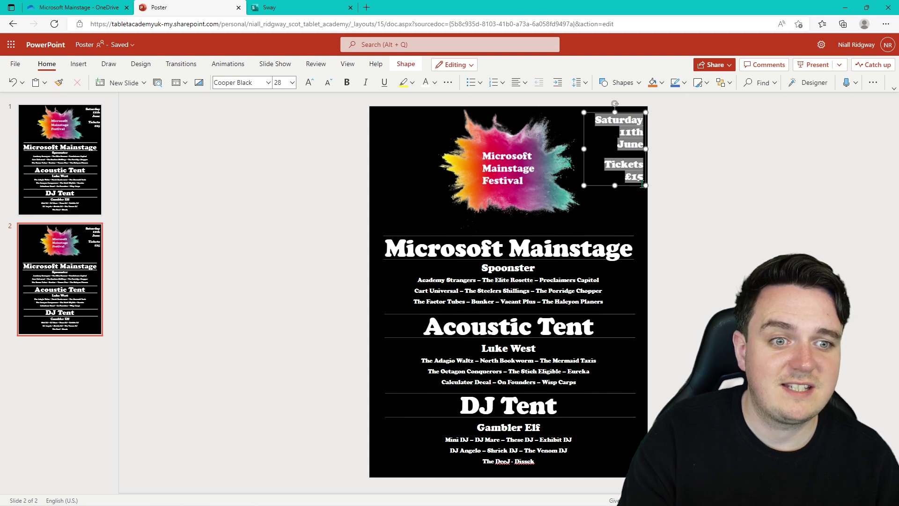
pyautogui.click(524, 83)
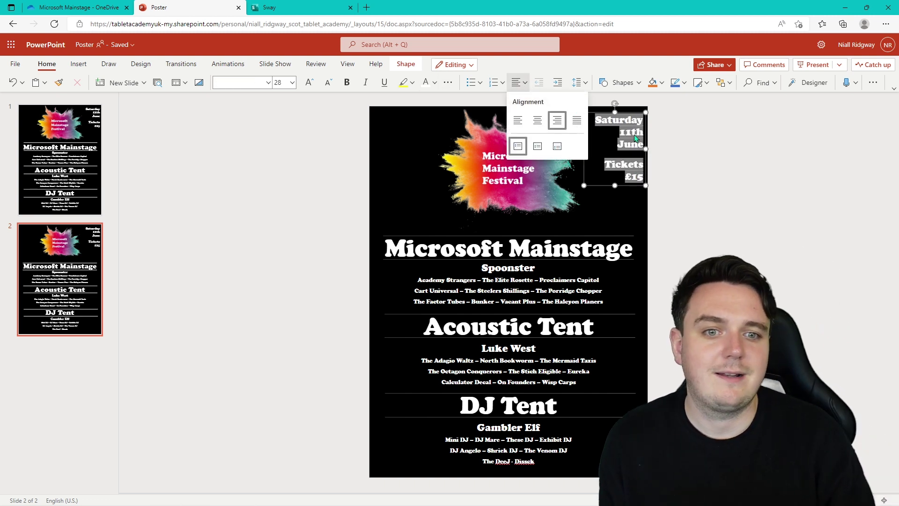
pyautogui.click(728, 154)
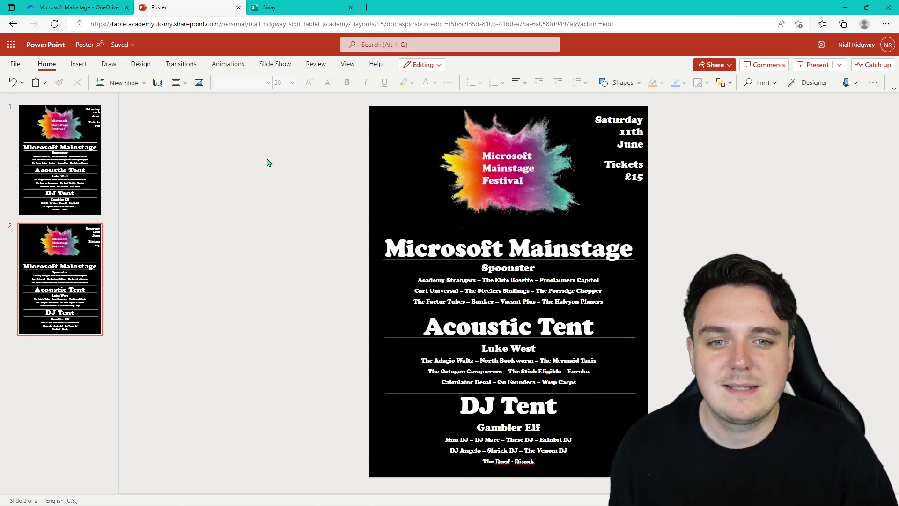
# Review the formats available for saving or downloading the poster.
pyautogui.click(18, 64)
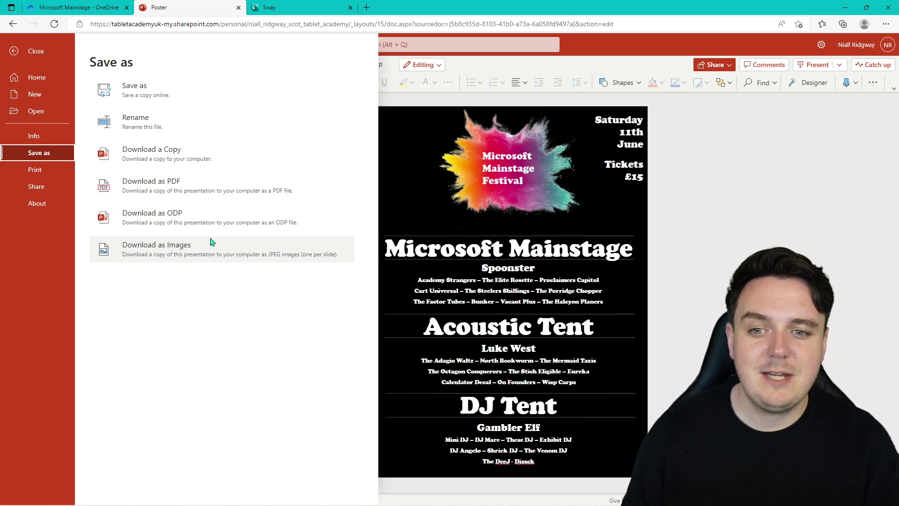
pyautogui.click(28, 51)
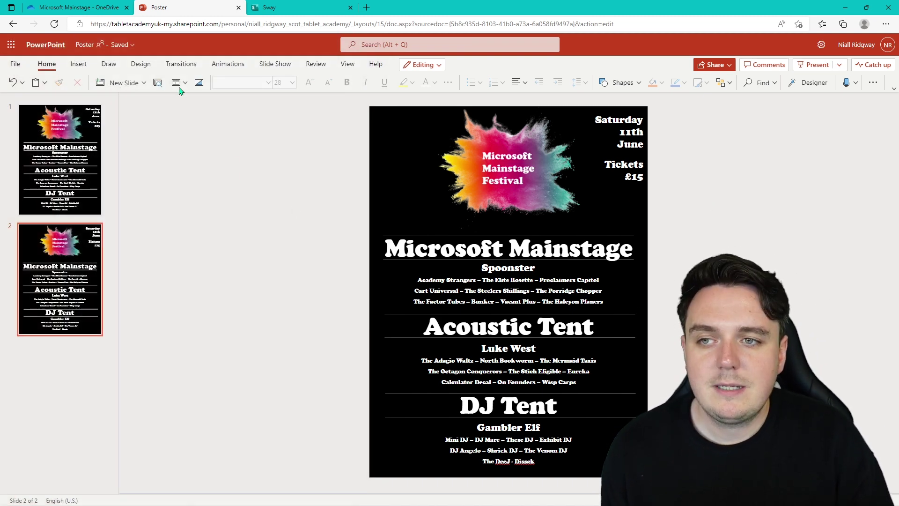
# Switch to the Microsoft Mainstage folder in OneDrive and review which new file types can be created there.
pyautogui.click(75, 7)
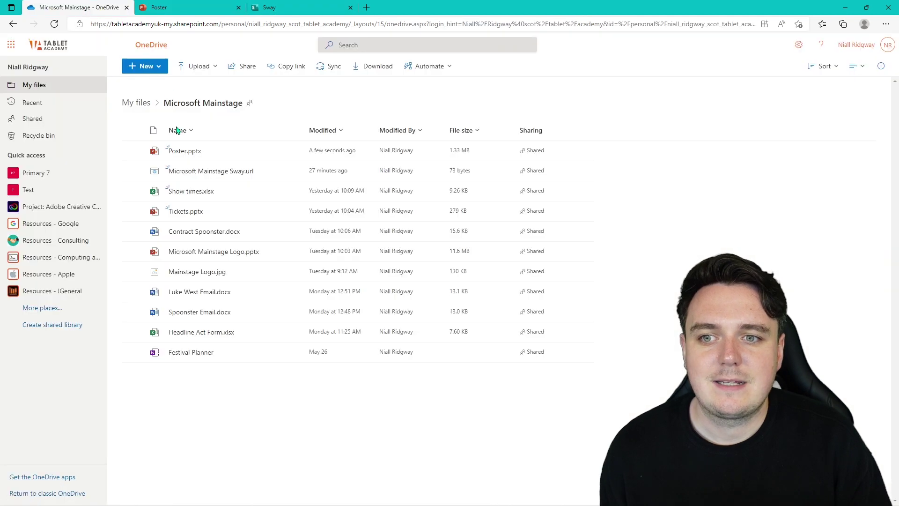
pyautogui.click(155, 68)
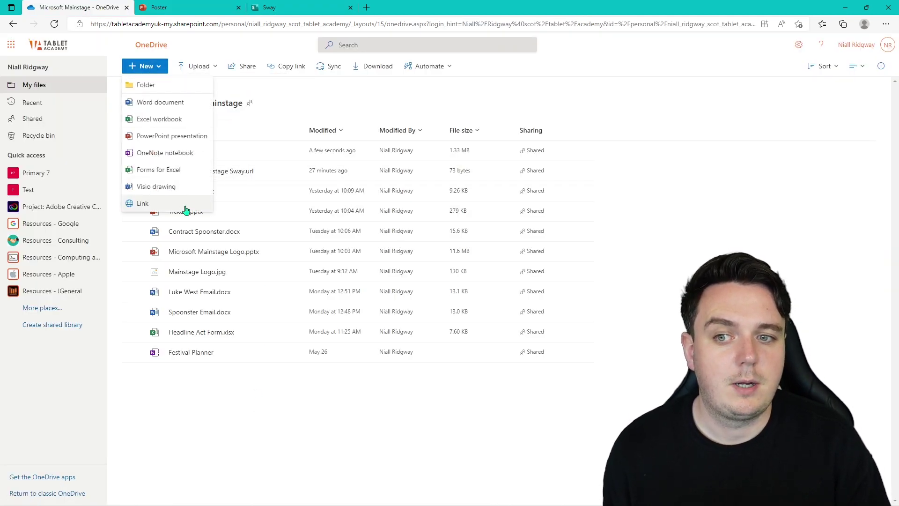
pyautogui.click(264, 416)
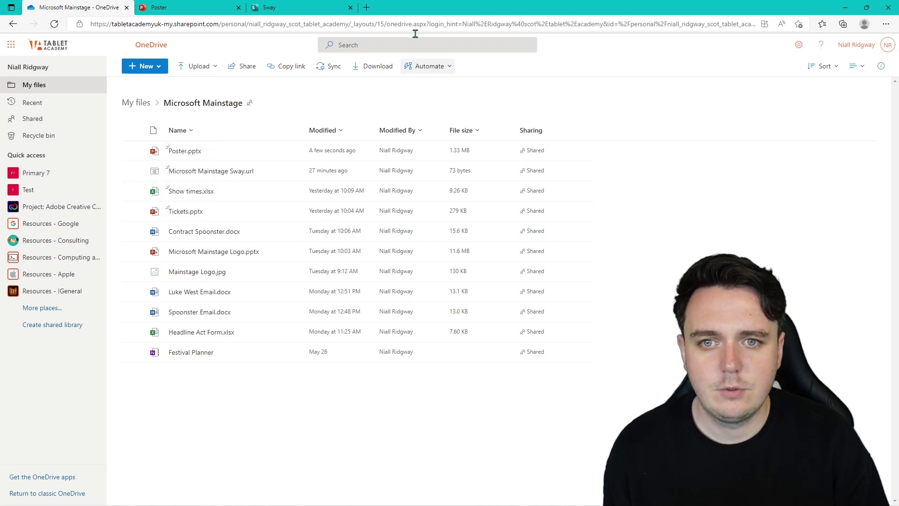
# Switch to Sway and create a new blank Sway.
pyautogui.click(12, 45)
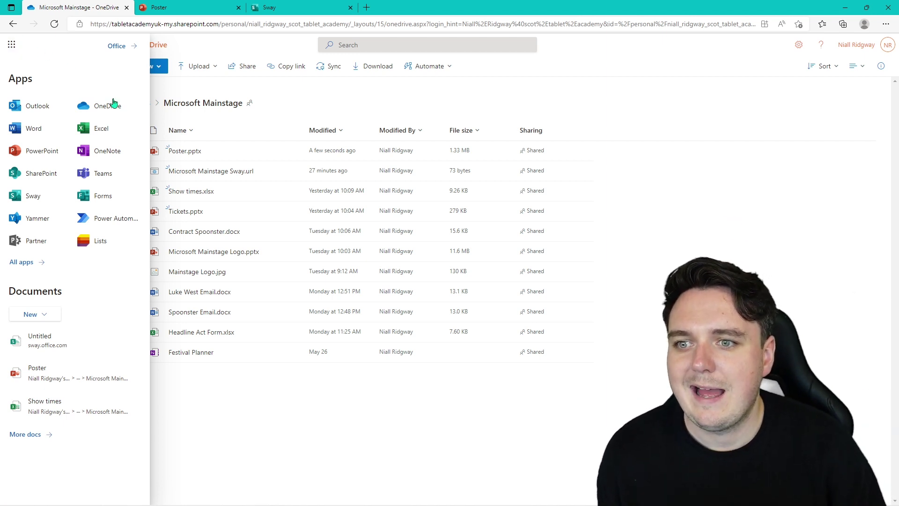
pyautogui.click(35, 199)
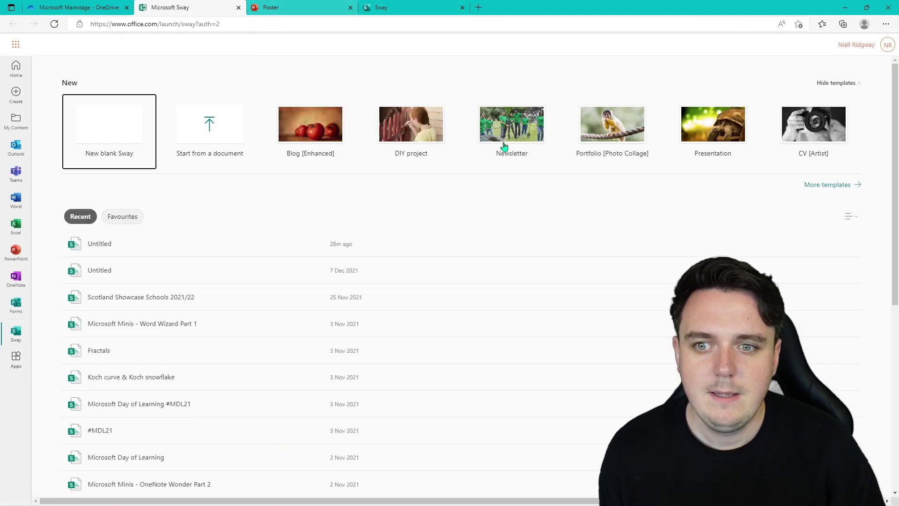
pyautogui.click(130, 125)
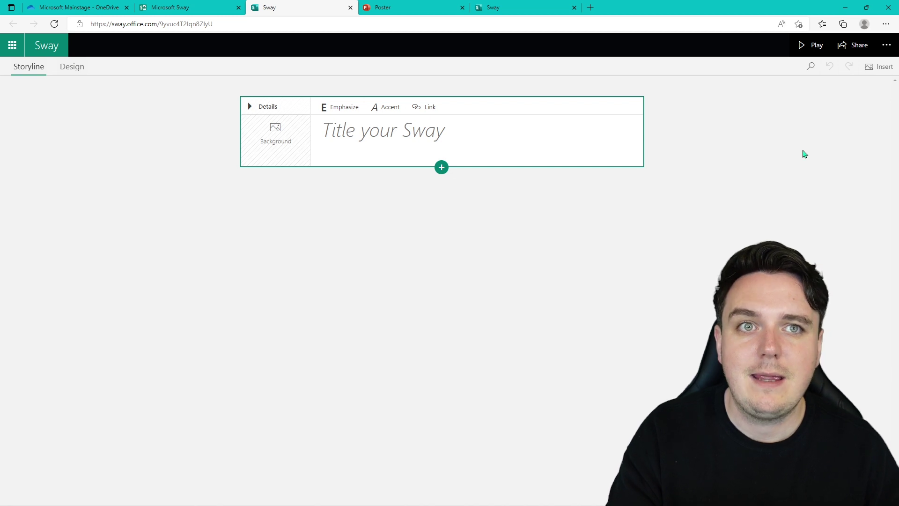
# Share the new Sway with anyone with a link, allow editing, and copy the edit link.
pyautogui.click(857, 47)
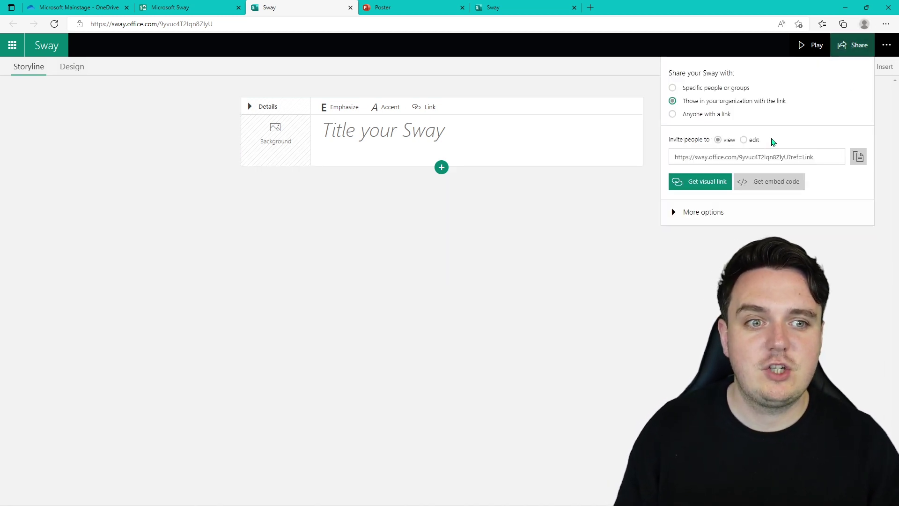
pyautogui.click(712, 117)
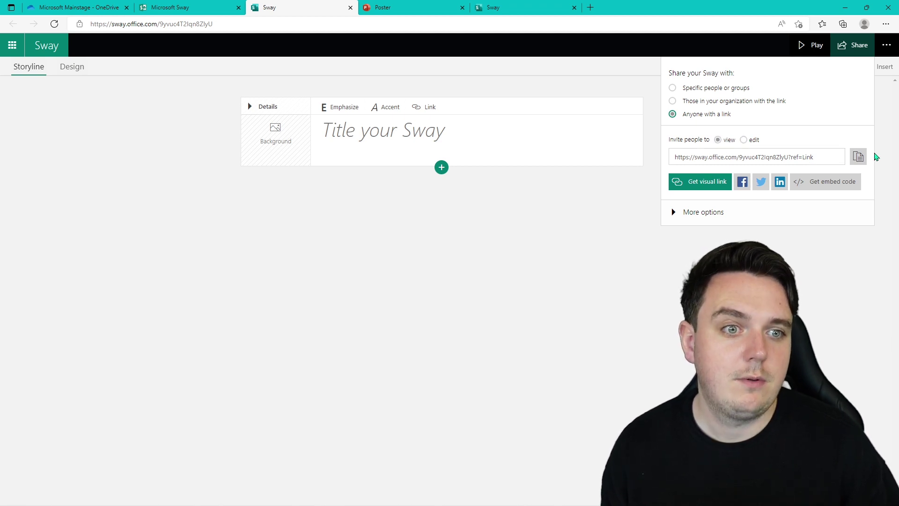
pyautogui.click(858, 156)
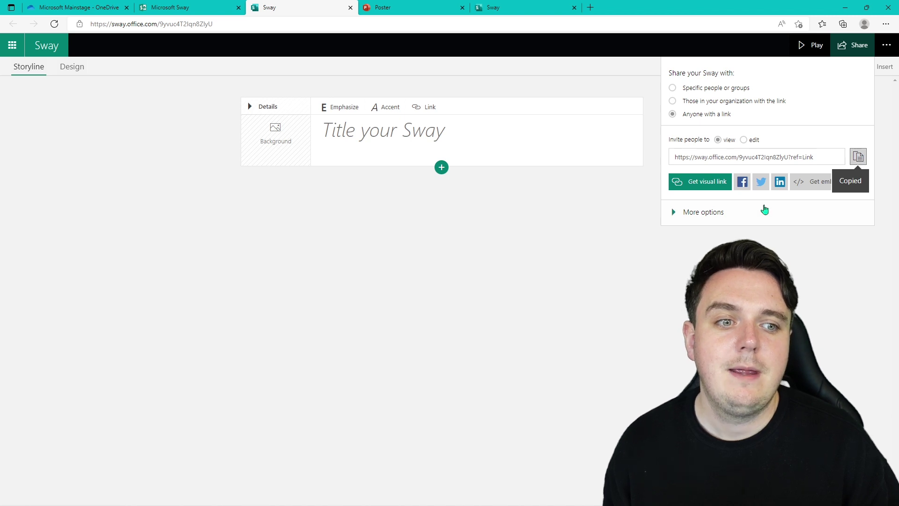
pyautogui.click(744, 140)
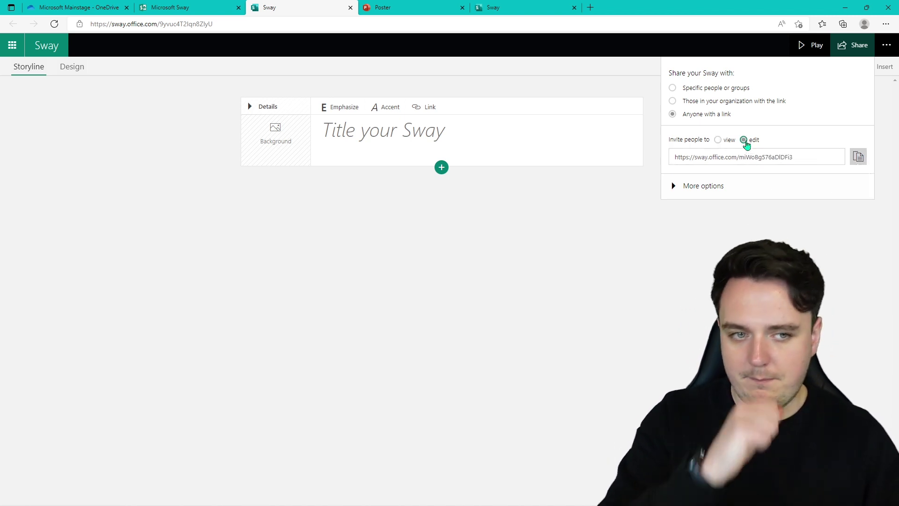
pyautogui.click(859, 156)
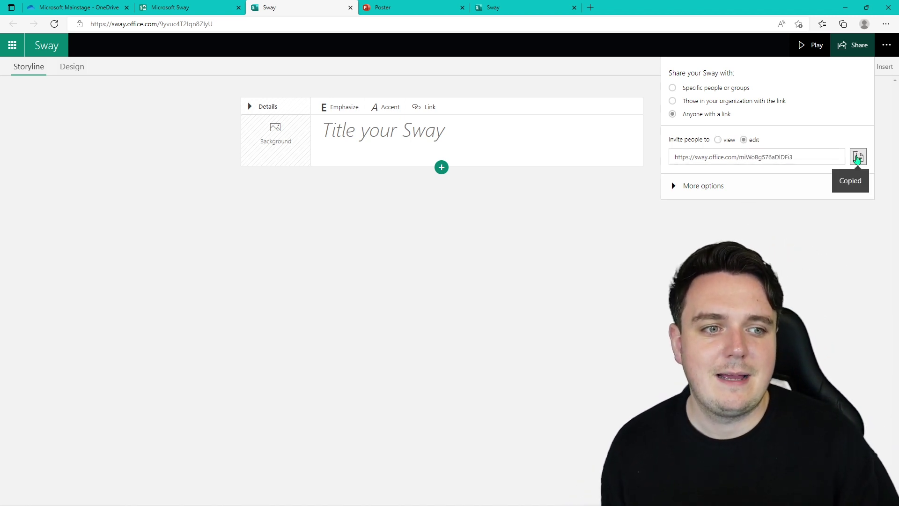
# Switch to the OneDrive Microsoft Mainstage folder and create a link file named "Sway Mainstage" from the copied Sway edit link.
pyautogui.click(77, 5)
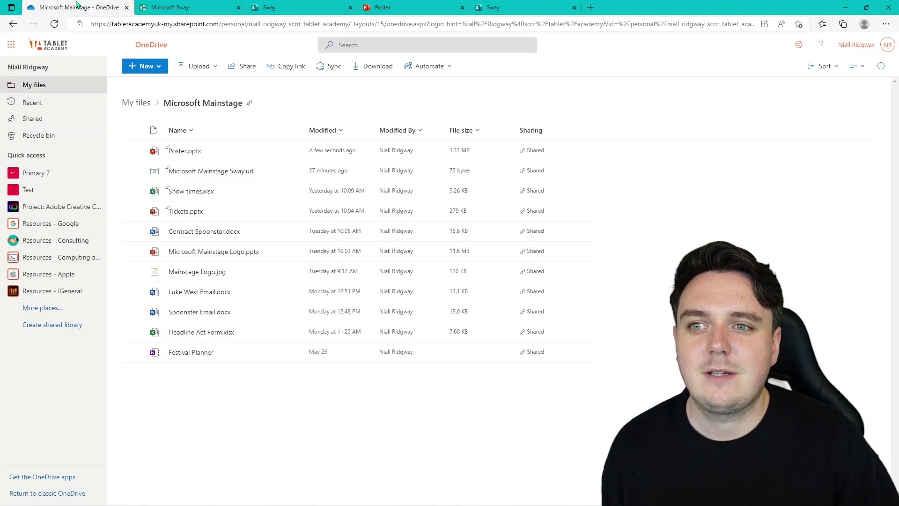
pyautogui.click(161, 68)
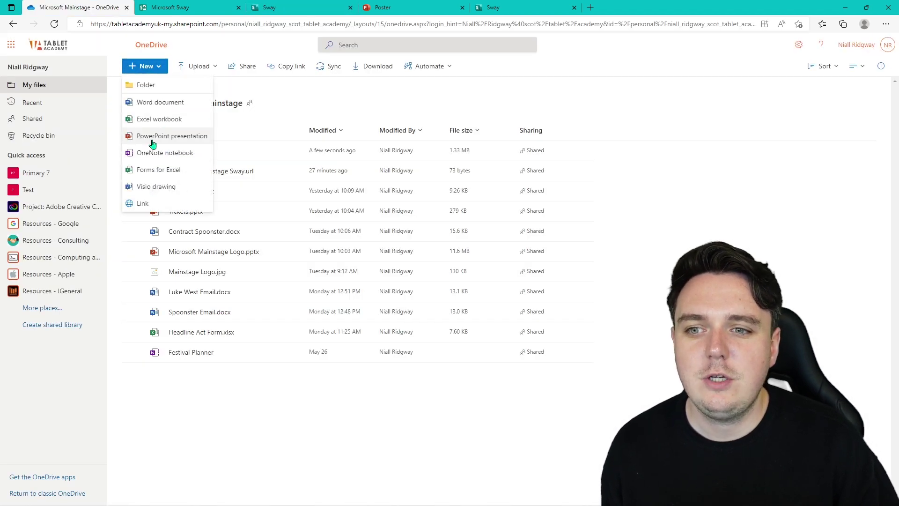
pyautogui.click(143, 203)
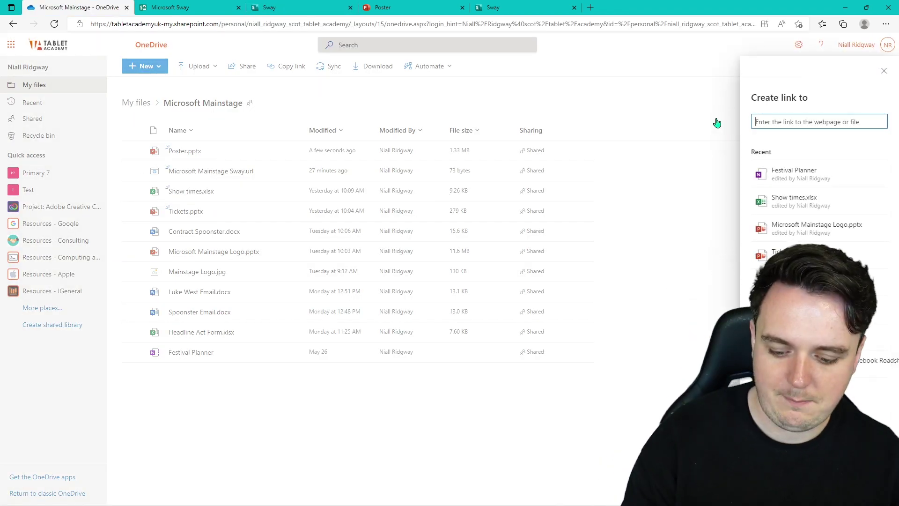
pyautogui.hotkey('ctrl', 'v')
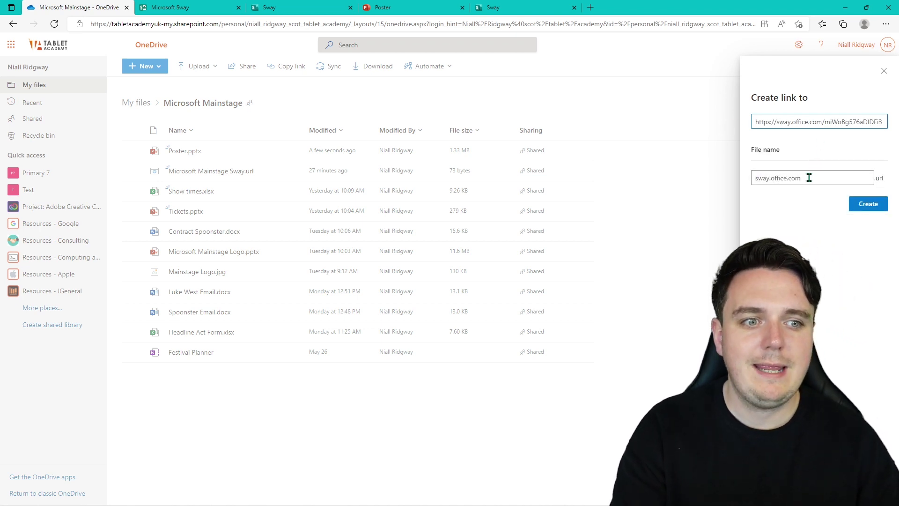
pyautogui.moveTo(808, 177); pyautogui.dragTo(756, 182)
pyautogui.press('BackSpace')
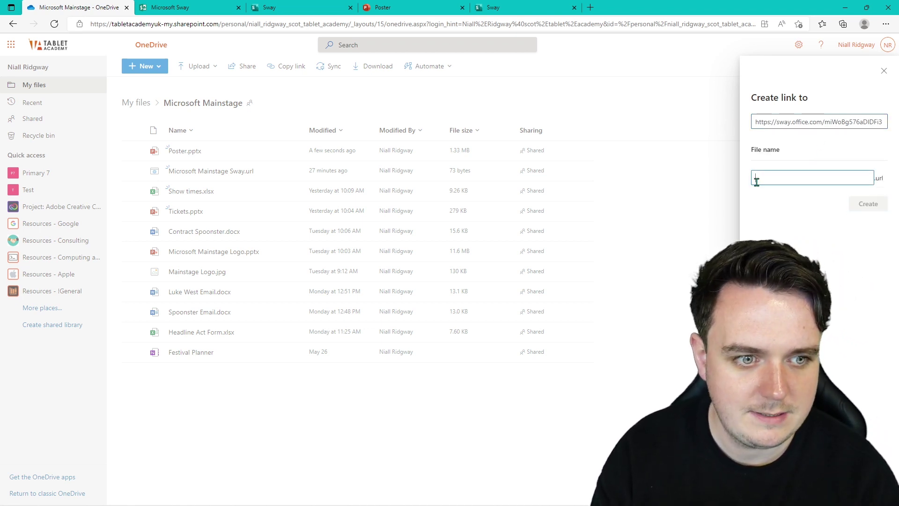
pyautogui.write('Sway Mainstage')
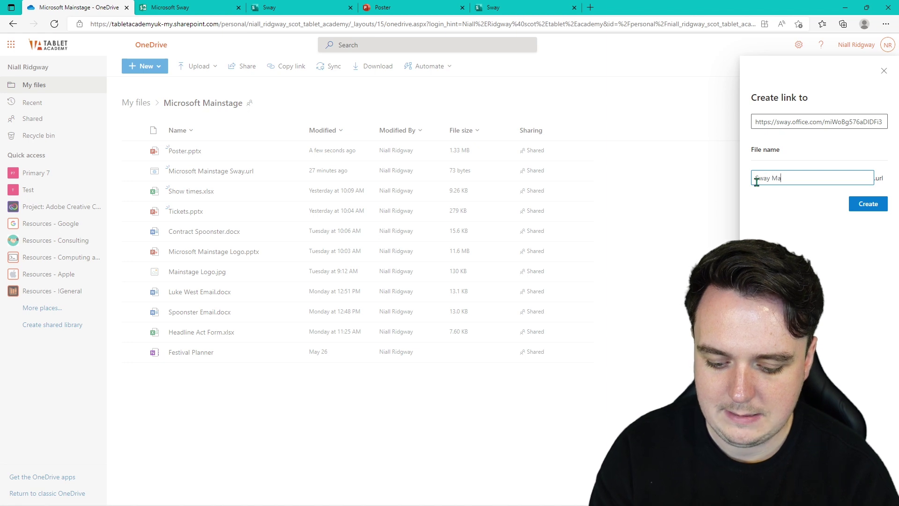
pyautogui.click(869, 205)
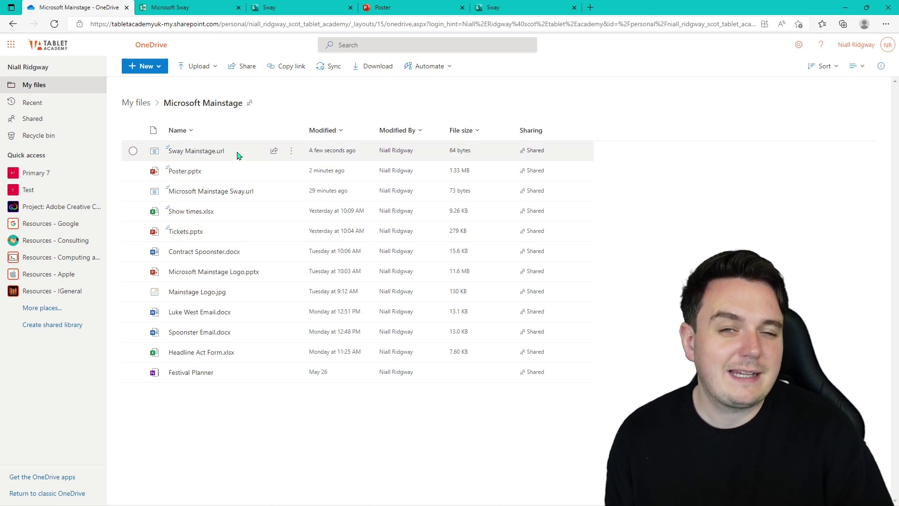
# Open the "Sway Mainstage" link from the folder to check where it leads, and close its tab.
pyautogui.moveTo(237, 154)
pyautogui.click(210, 154)
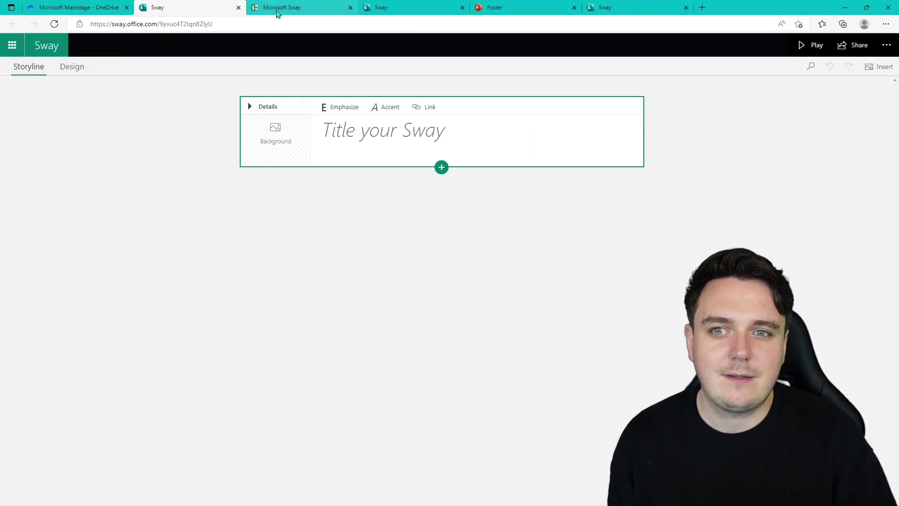
pyautogui.click(239, 8)
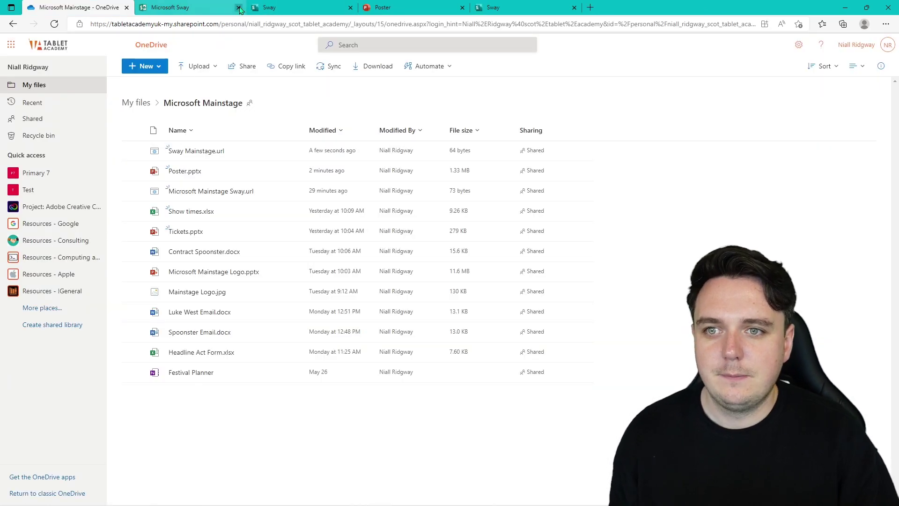
# Close the extra Microsoft Sway start page tab and return to the blank Sway's storyline.
pyautogui.click(213, 10)
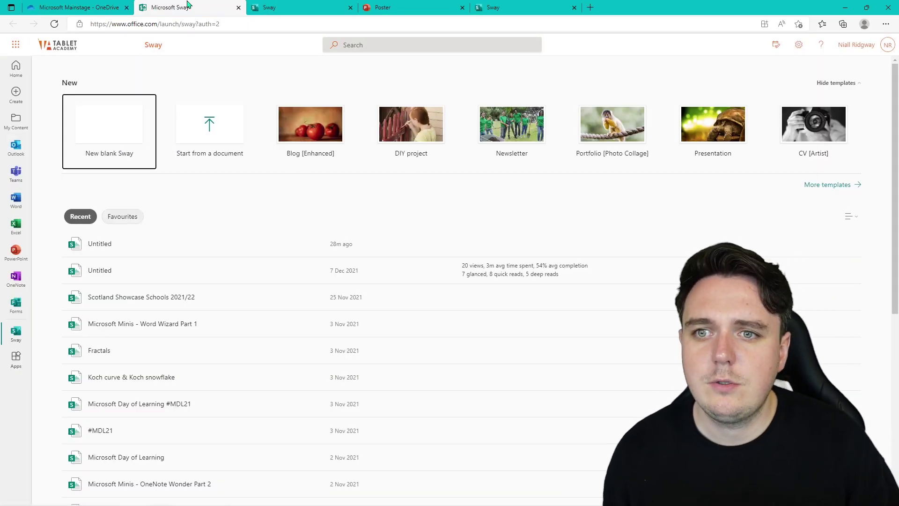
pyautogui.click(239, 7)
pyautogui.click(611, 173)
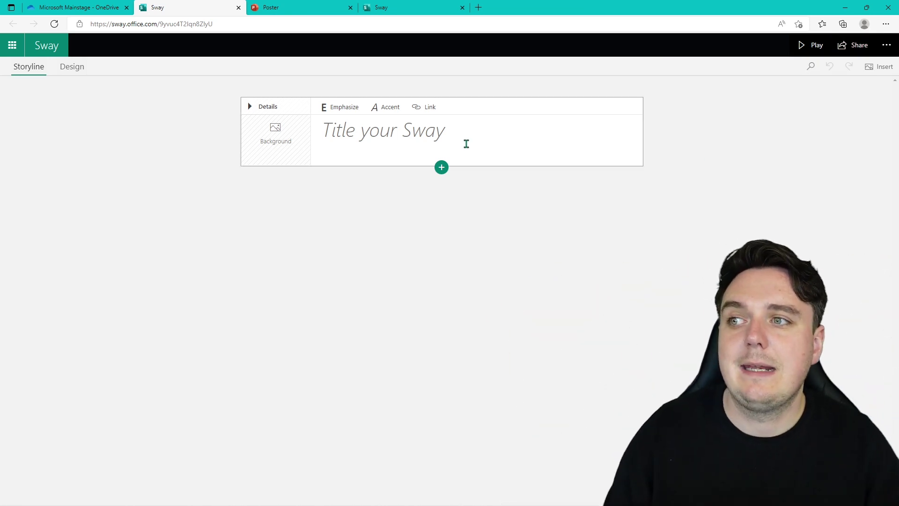
pyautogui.click(442, 167)
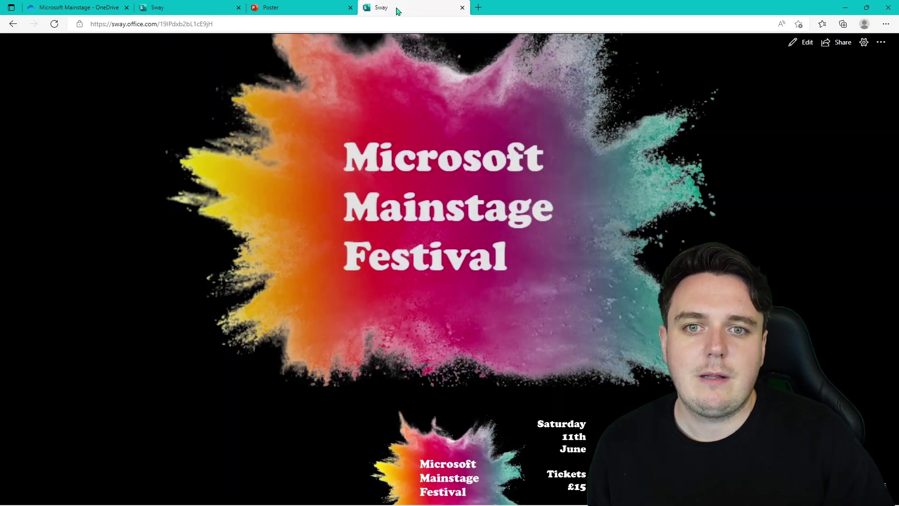
# Review the finished example Sway from its title background through the poster and ticket to the timings table.
pyautogui.click(395, 8)
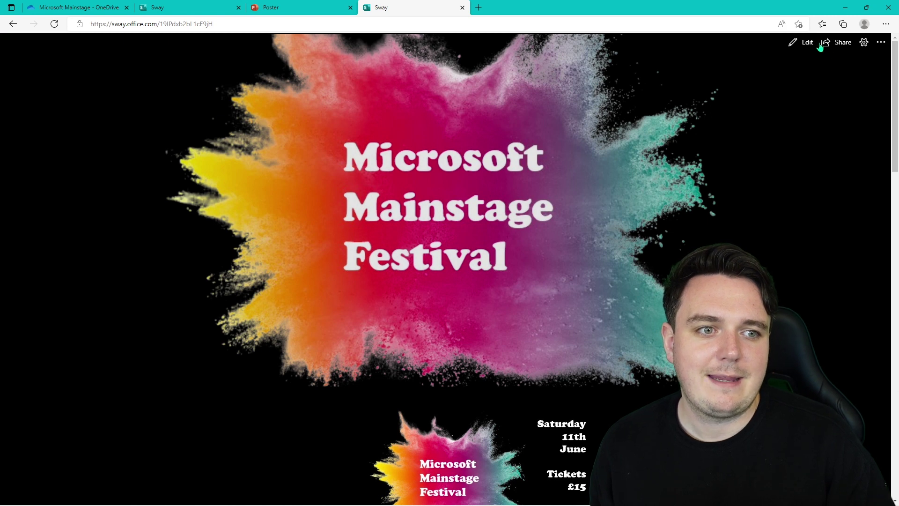
pyautogui.scroll(-1, 898, 91)
pyautogui.scroll(1, 898, 90)
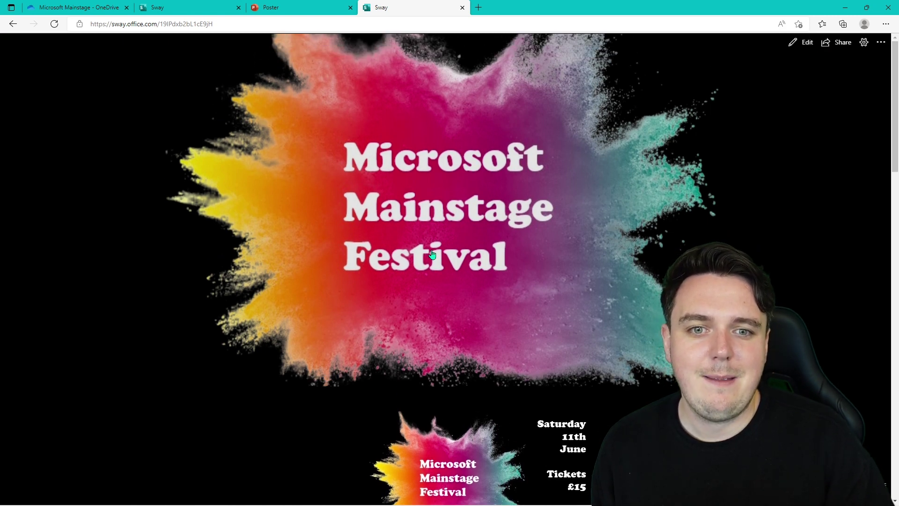
pyautogui.scroll(-5, 898, 124)
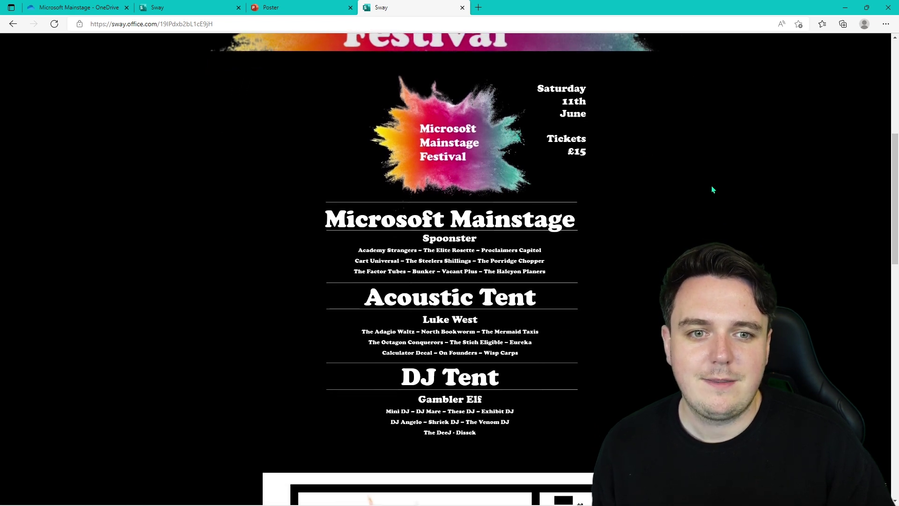
pyautogui.scroll(-2, 897, 209)
pyautogui.scroll(-4, 897, 210)
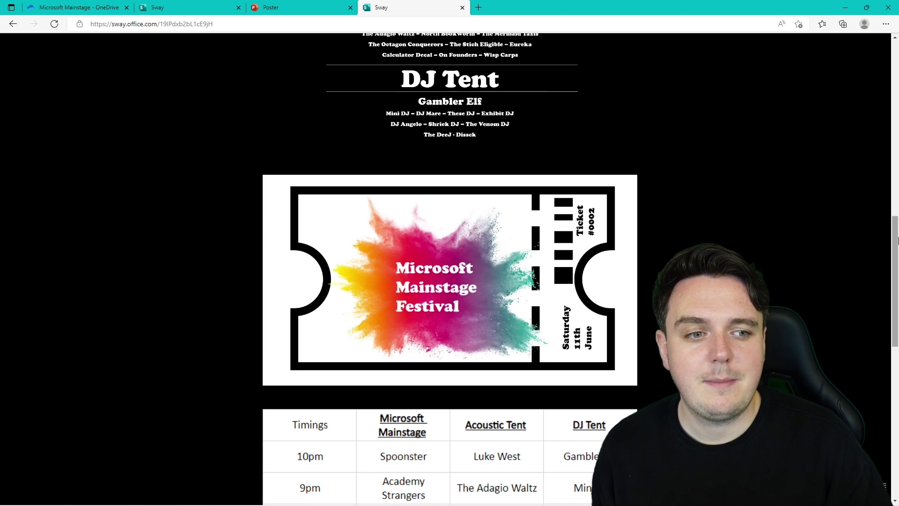
pyautogui.scroll(-4, 897, 307)
pyautogui.scroll(-2, 898, 307)
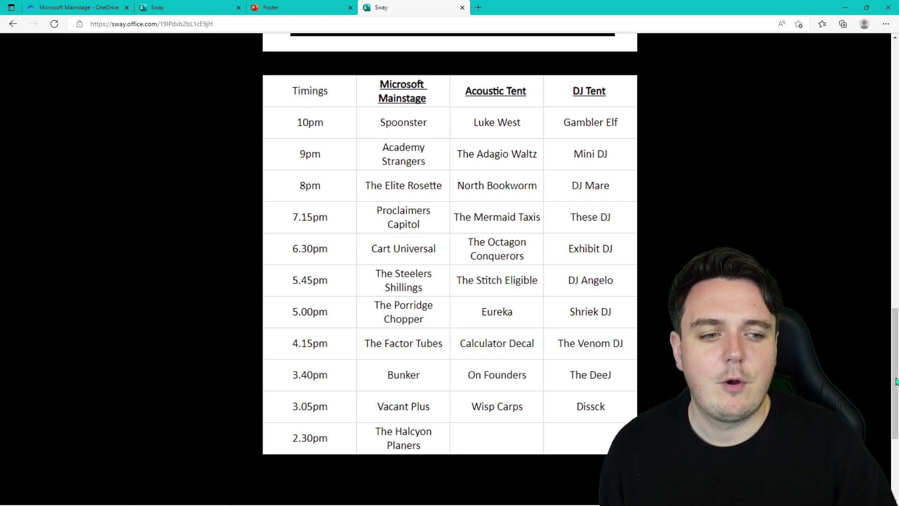
pyautogui.scroll(-2, 896, 417)
pyautogui.moveTo(896, 417); pyautogui.dragTo(897, 114)
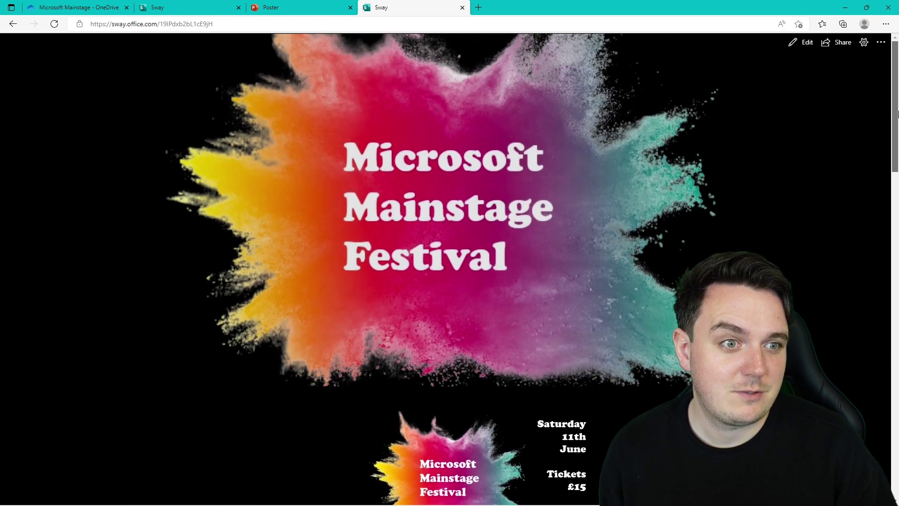
# Choose sharing with anyone with a link in the finished example Sway's sharing options and close them.
pyautogui.click(838, 42)
pyautogui.click(738, 109)
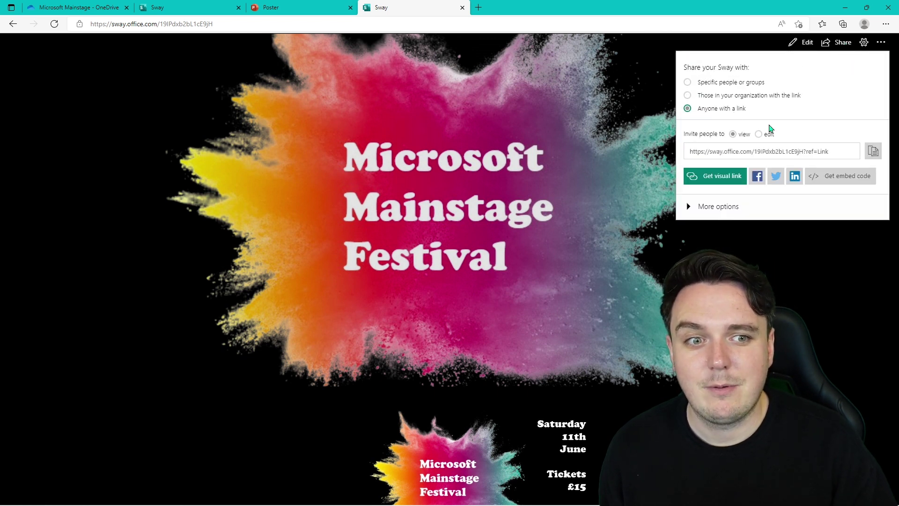
pyautogui.click(816, 277)
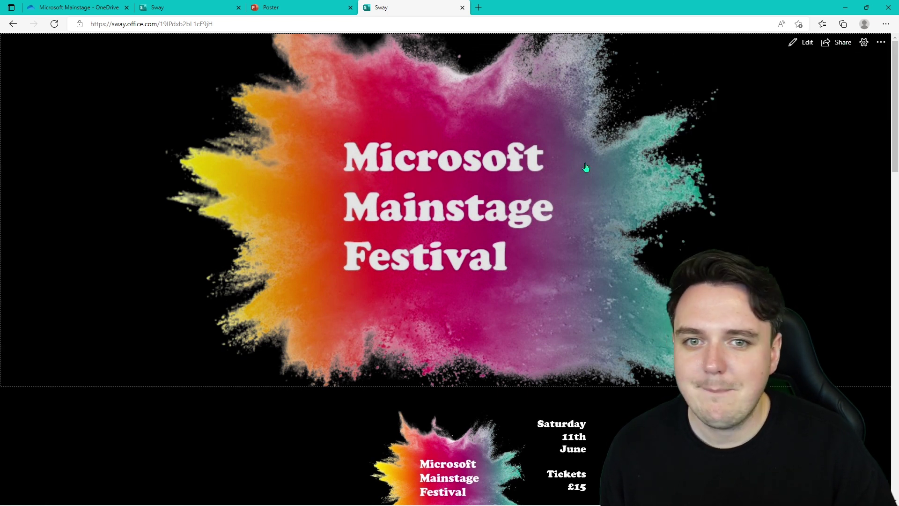
pyautogui.scroll(-1, 432, 121)
pyautogui.scroll(1, 458, 225)
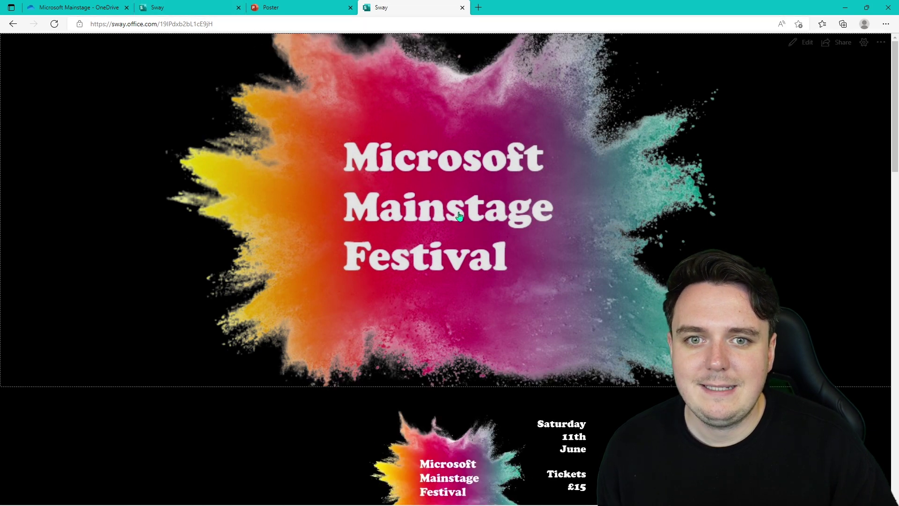
# In the blank Sway, set the "Untitled design (37)" image from the mainstage folder as the title background and preview it.
pyautogui.click(206, 7)
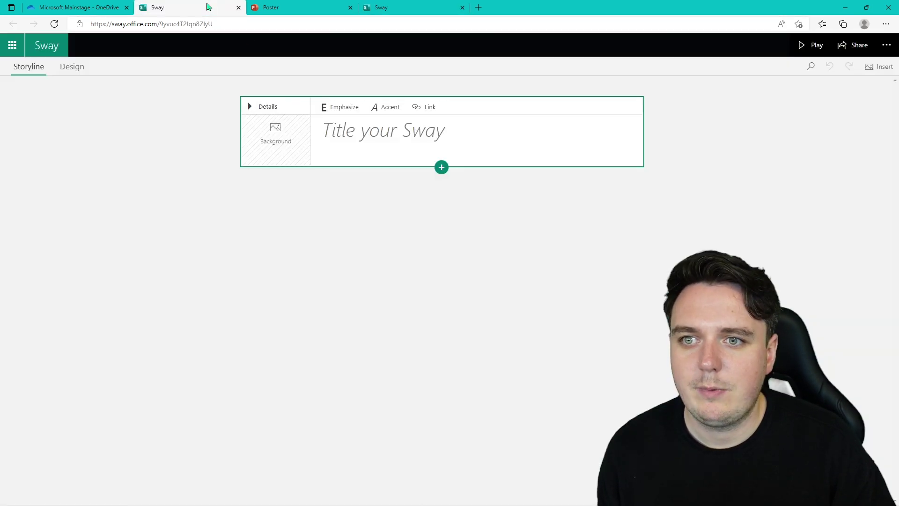
pyautogui.click(276, 136)
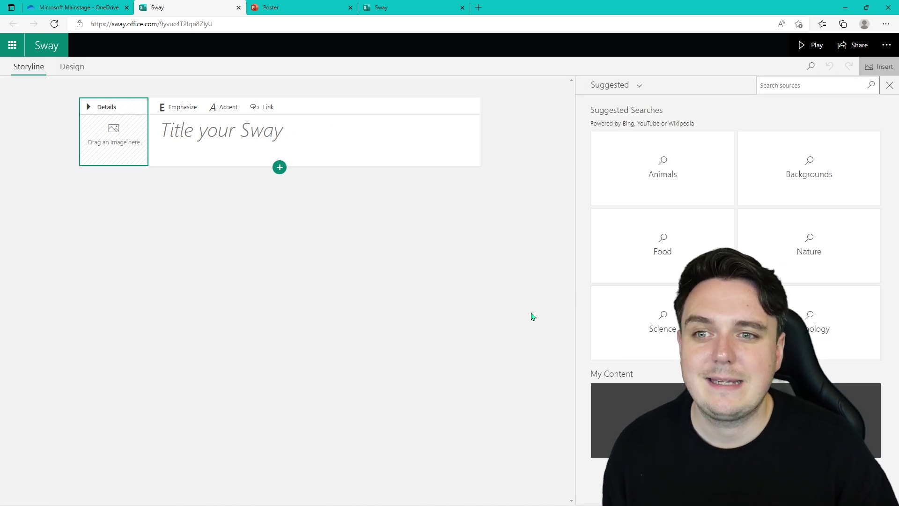
pyautogui.click(629, 388)
pyautogui.click(177, 103)
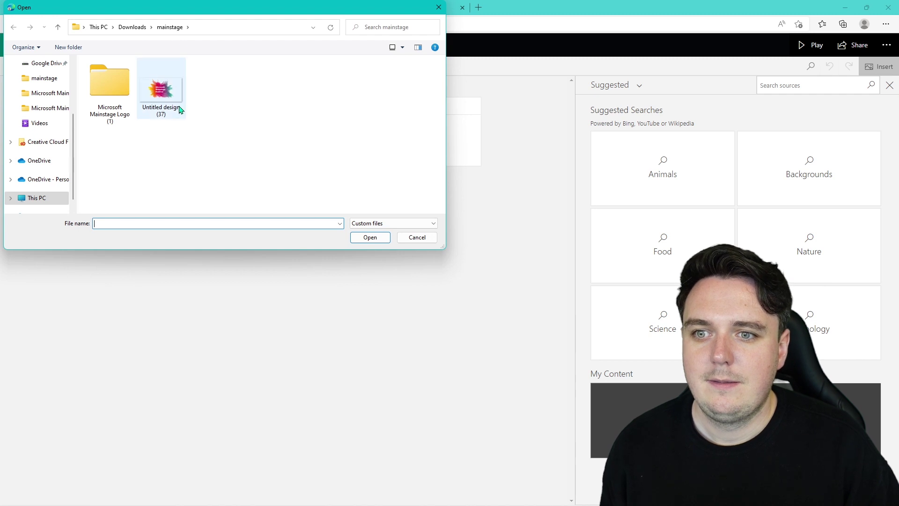
pyautogui.click(377, 240)
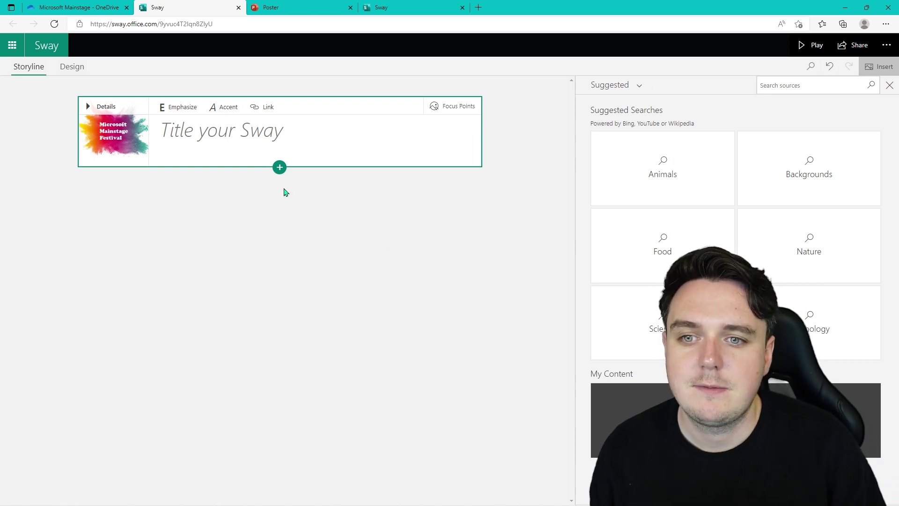
pyautogui.click(812, 45)
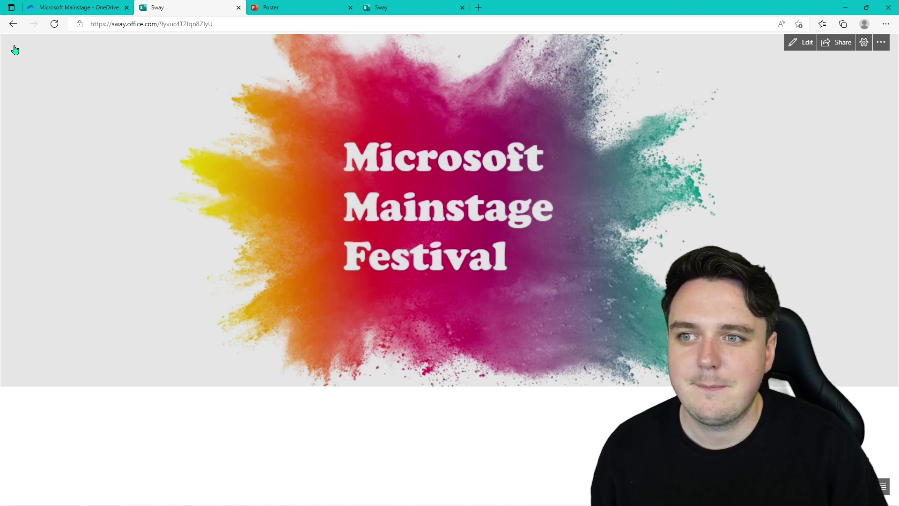
pyautogui.click(19, 25)
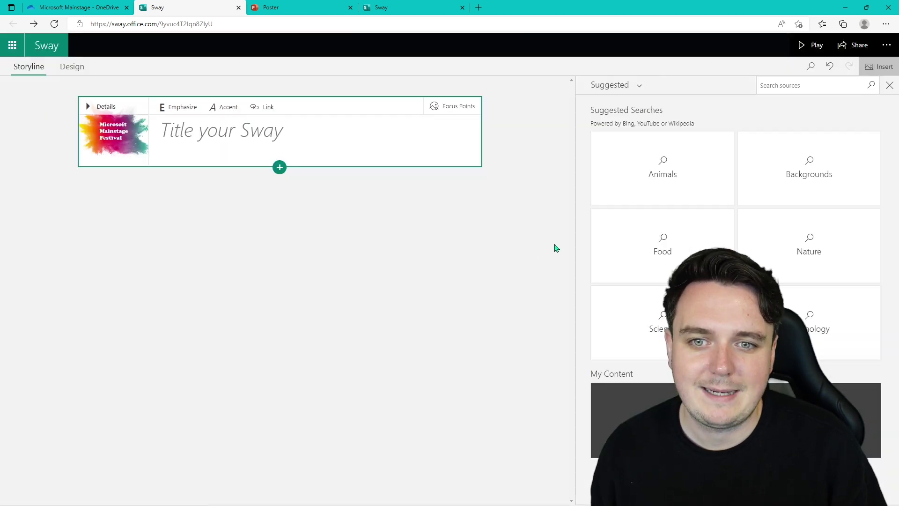
# Add image cards below the title card for the poster image Slide1 and the ticket image Slide2.
pyautogui.click(279, 167)
pyautogui.click(279, 215)
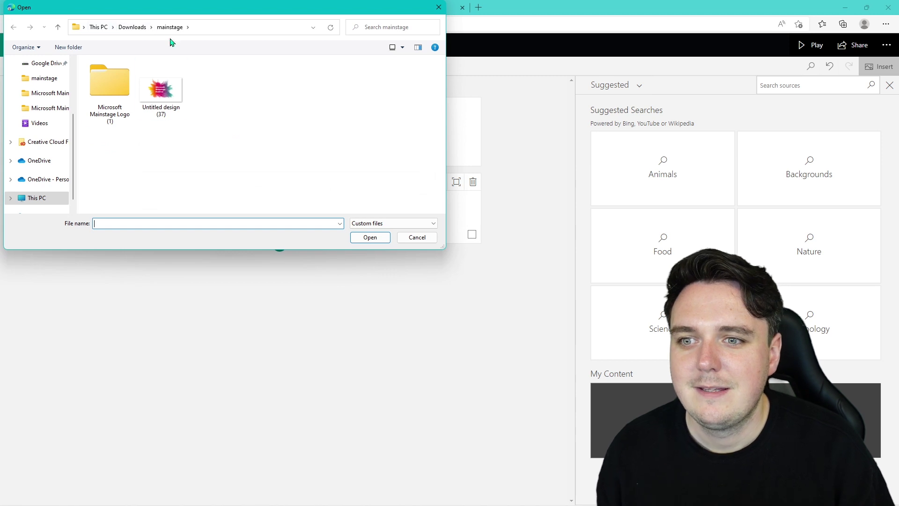
pyautogui.doubleClick(161, 89)
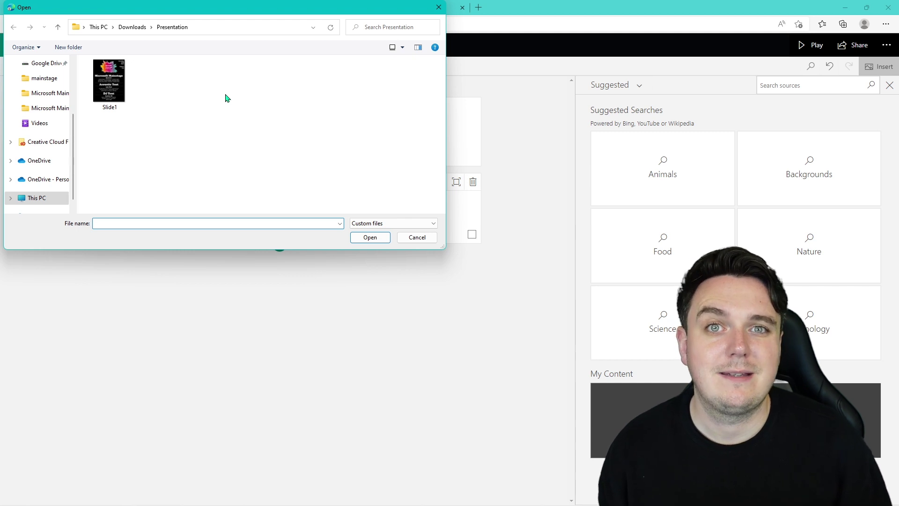
pyautogui.doubleClick(109, 81)
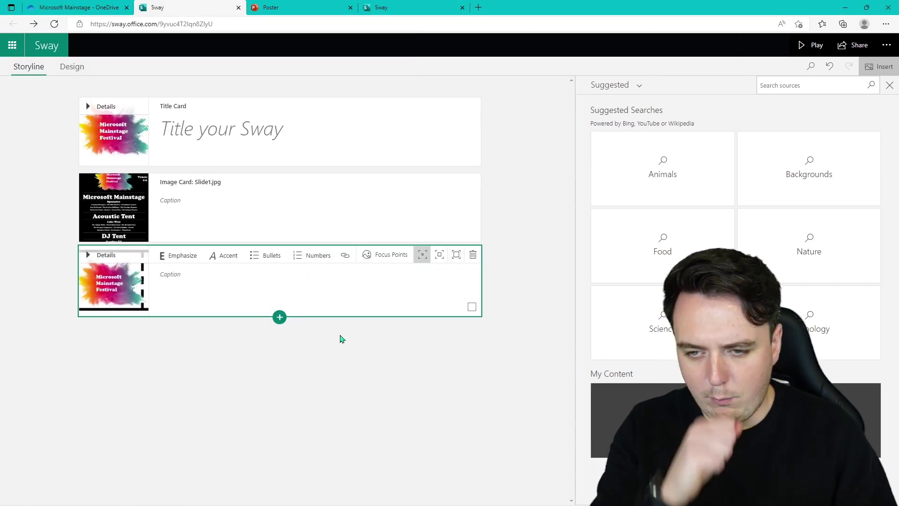
# Add an empty image card below the ticket card, and capture the Timings to DJ Tent columns of OneDrive's Show times.xlsx as an image.
pyautogui.click(279, 317)
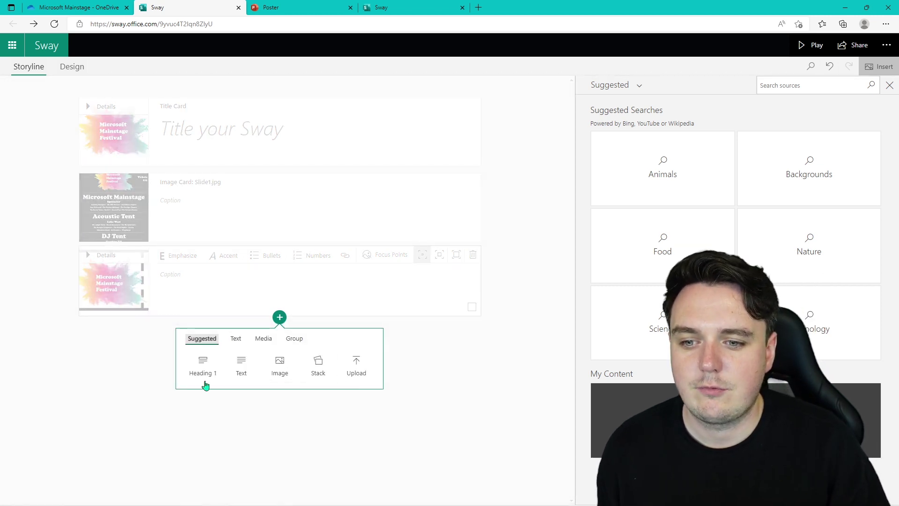
pyautogui.click(279, 364)
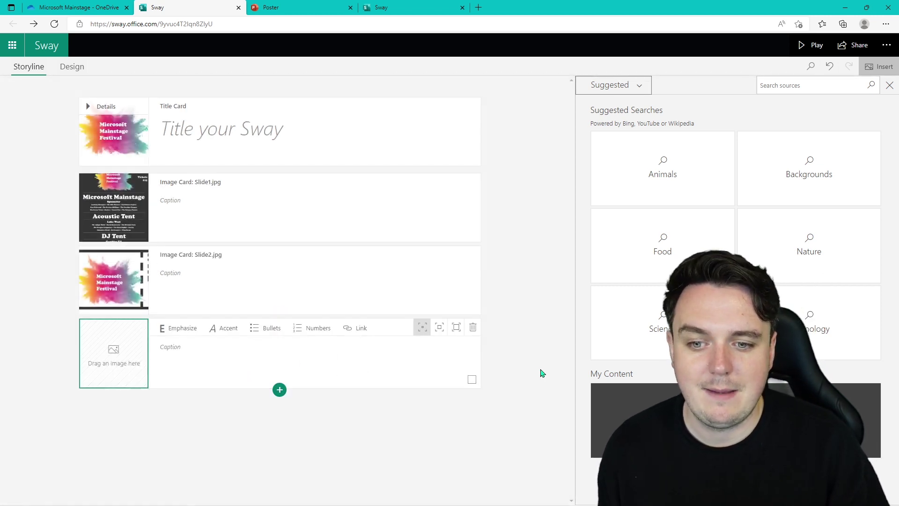
pyautogui.click(81, 5)
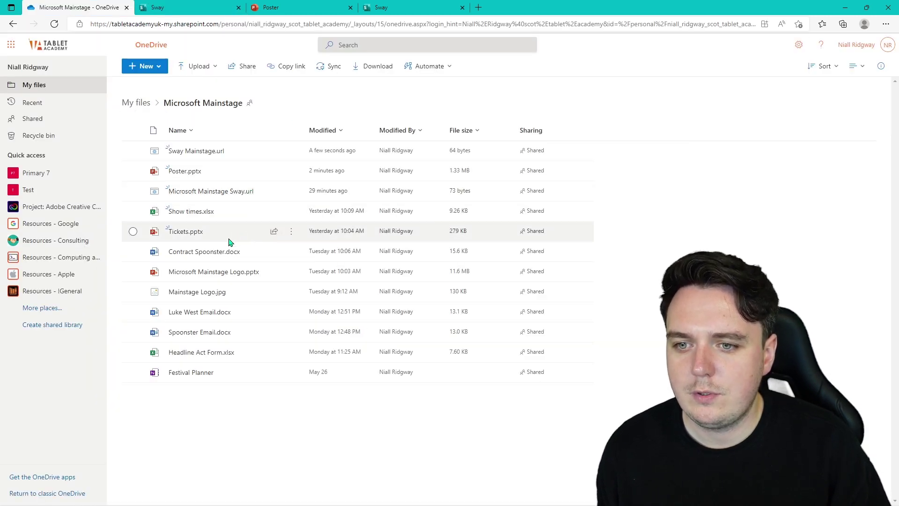
pyautogui.click(209, 211)
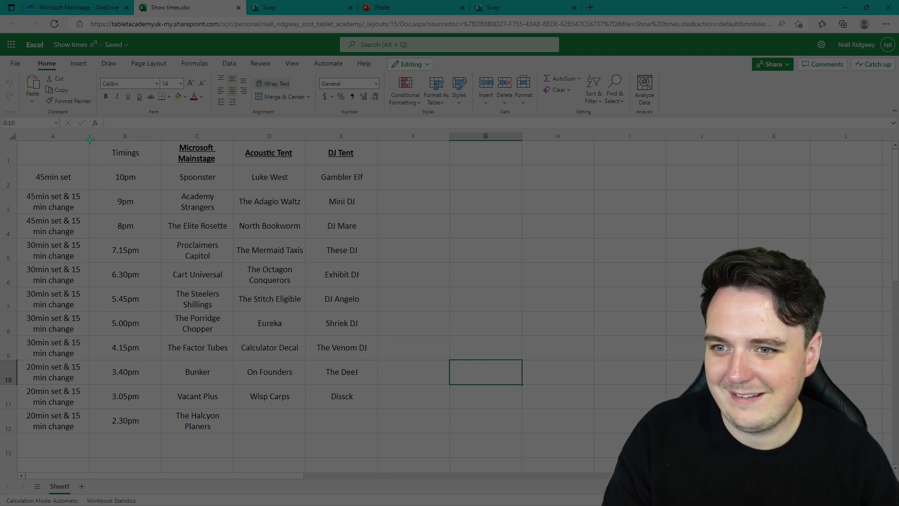
pyautogui.moveTo(88, 140); pyautogui.dragTo(379, 432)
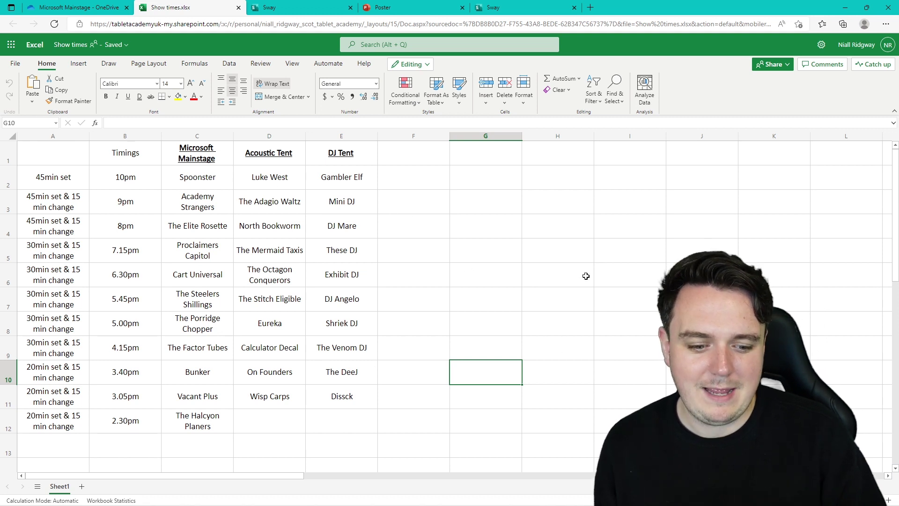
# Switch back to the Sway being built and paste the captured timings table into the empty image card.
pyautogui.click(299, 7)
pyautogui.rightClick(203, 347)
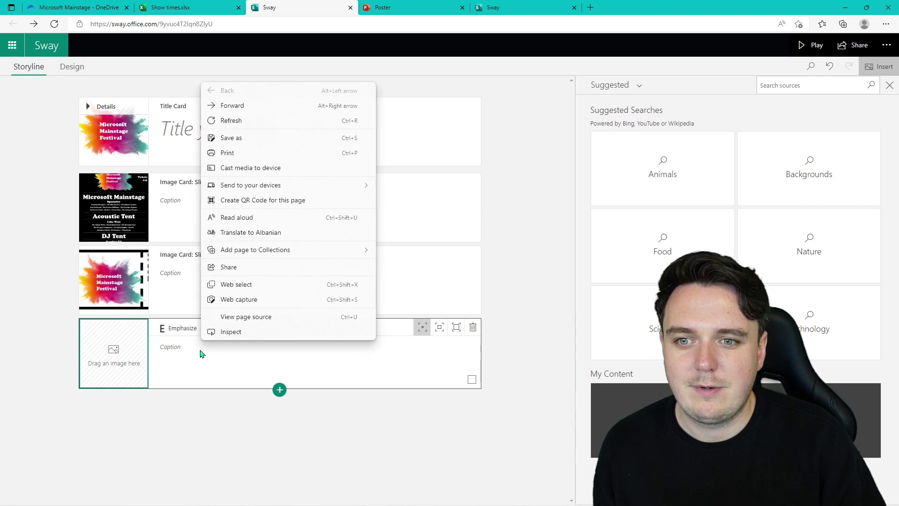
pyautogui.click(202, 352)
pyautogui.rightClick(203, 352)
pyautogui.click(269, 194)
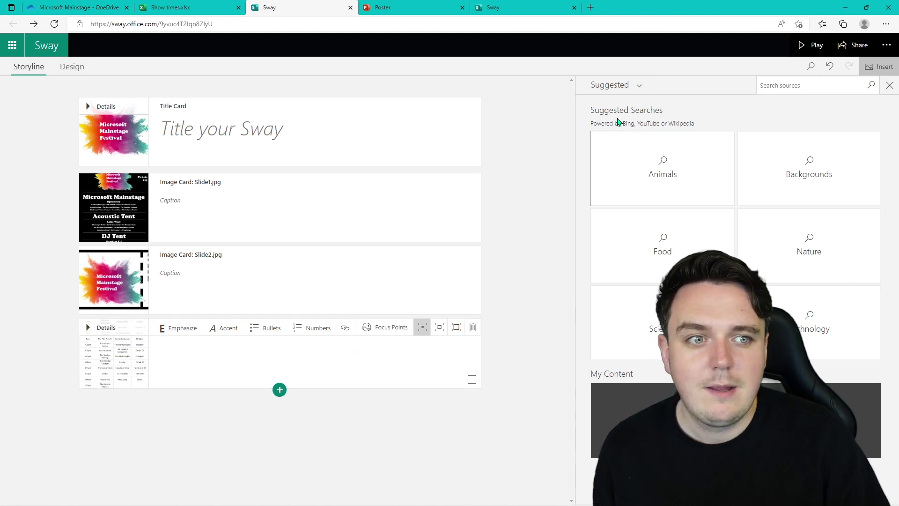
# Preview the Sway, page through its poster, ticket and timings images enlarged, and return to editing.
pyautogui.click(812, 45)
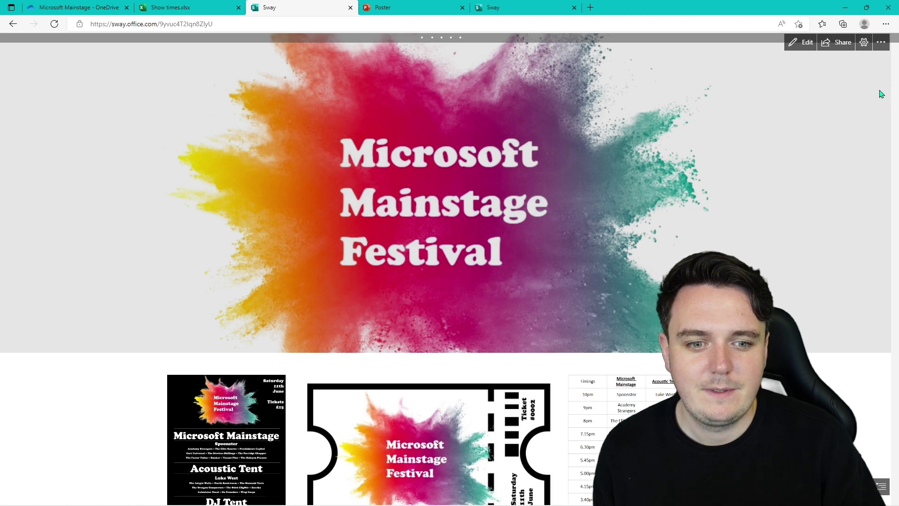
pyautogui.scroll(-2, 897, 150)
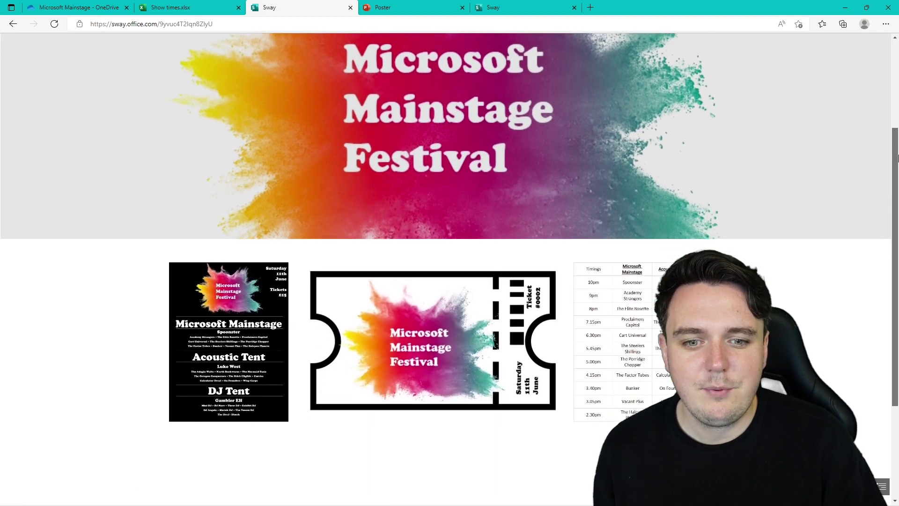
pyautogui.scroll(-2, 897, 149)
pyautogui.click(253, 219)
pyautogui.click(892, 269)
pyautogui.click(892, 269)
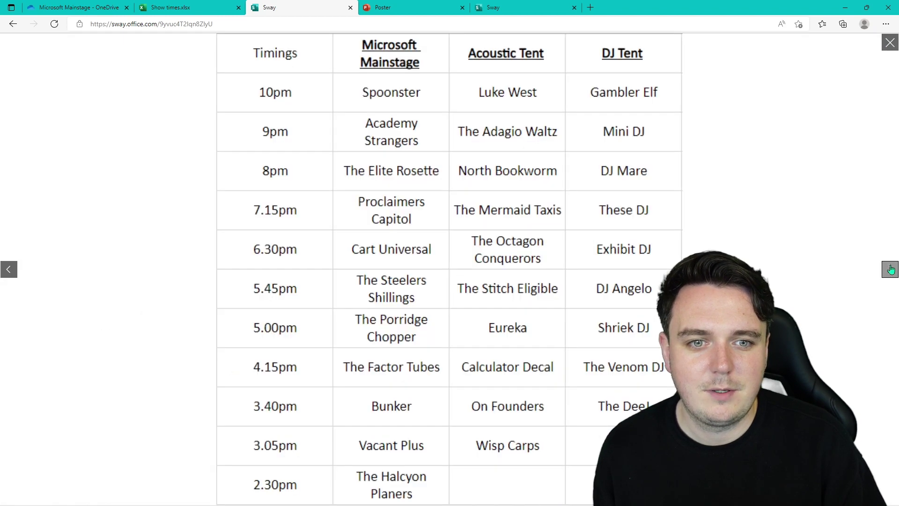
pyautogui.click(892, 269)
pyautogui.click(890, 42)
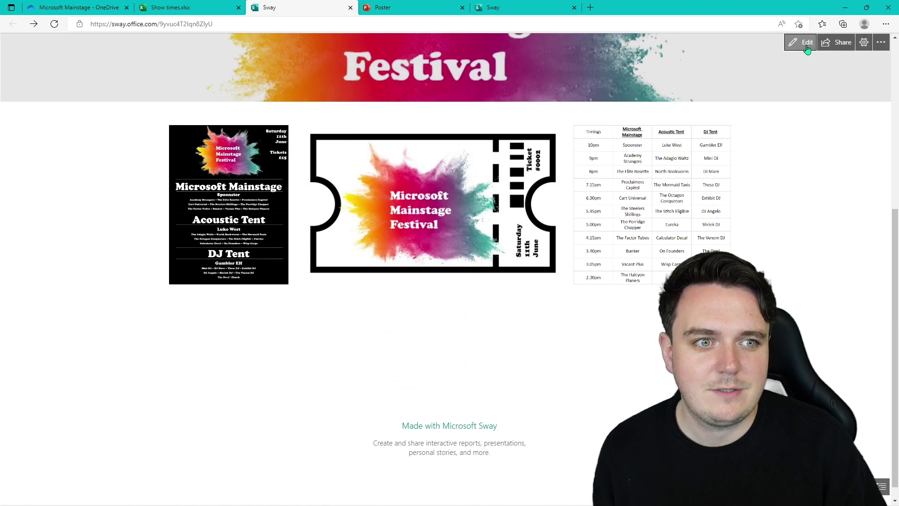
pyautogui.click(807, 47)
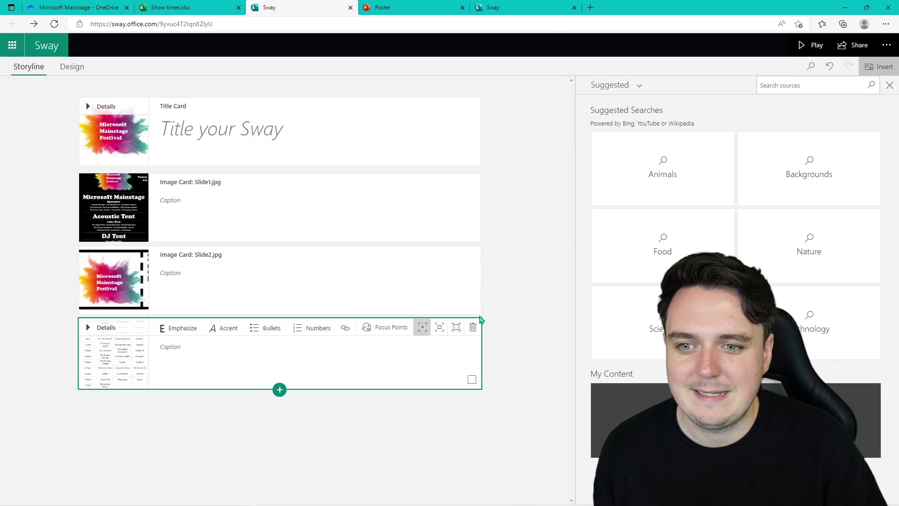
# Set the poster, ticket and timings image cards to the middle emphasis level, and preview the Sway.
pyautogui.click(331, 199)
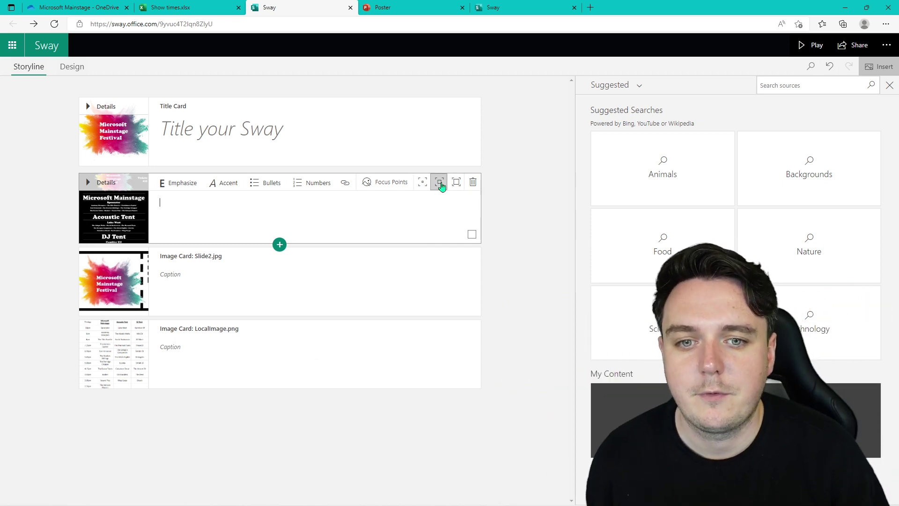
pyautogui.click(316, 279)
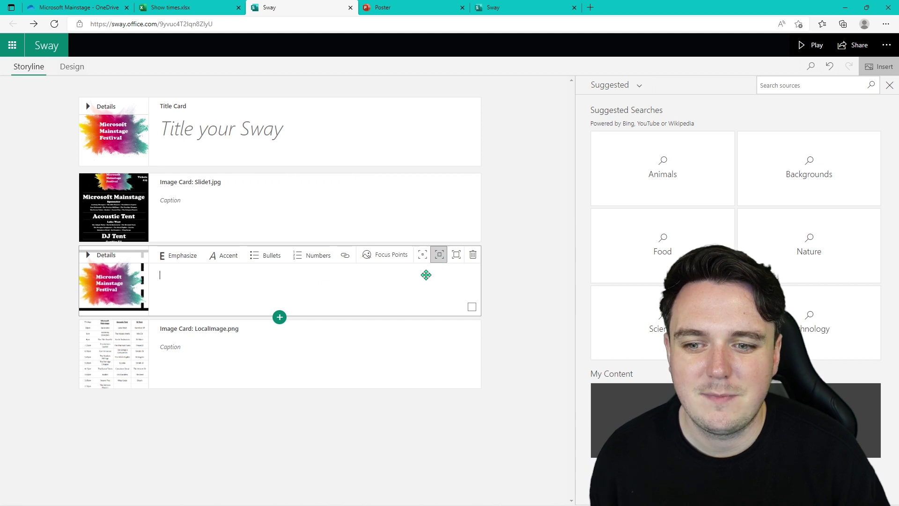
pyautogui.click(327, 351)
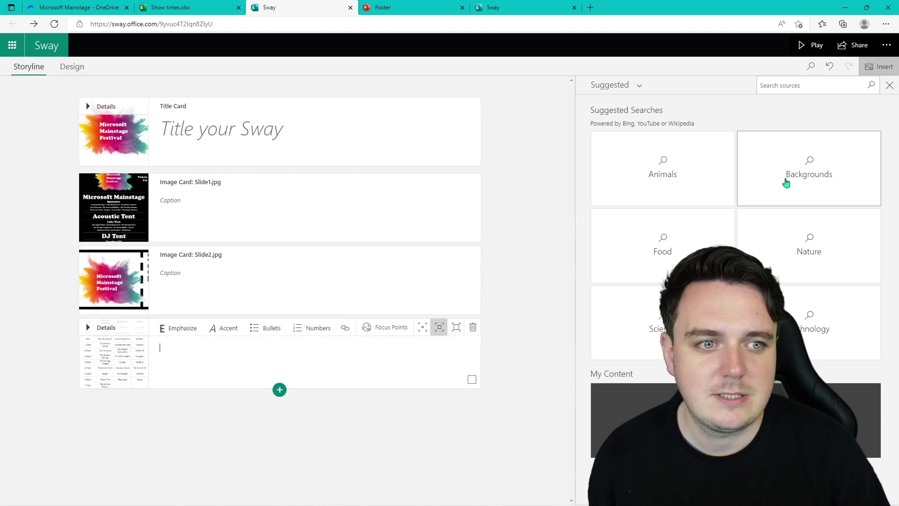
pyautogui.click(812, 45)
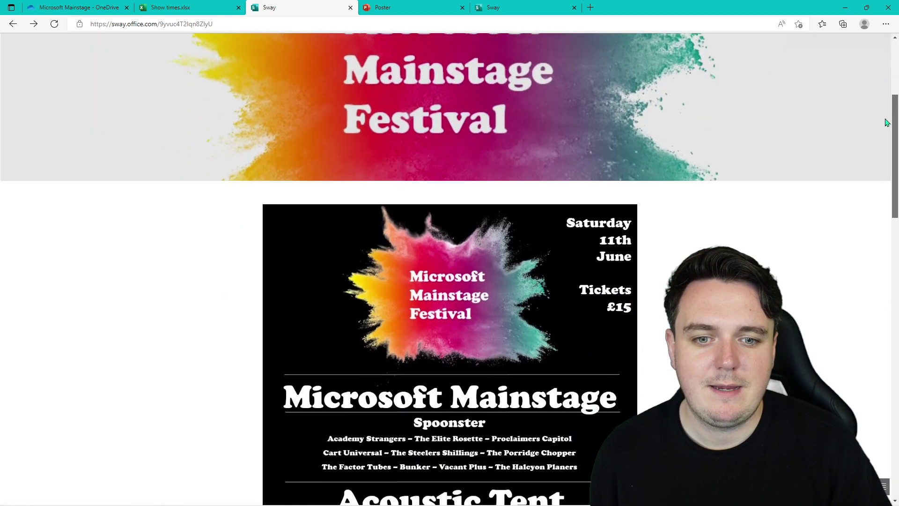
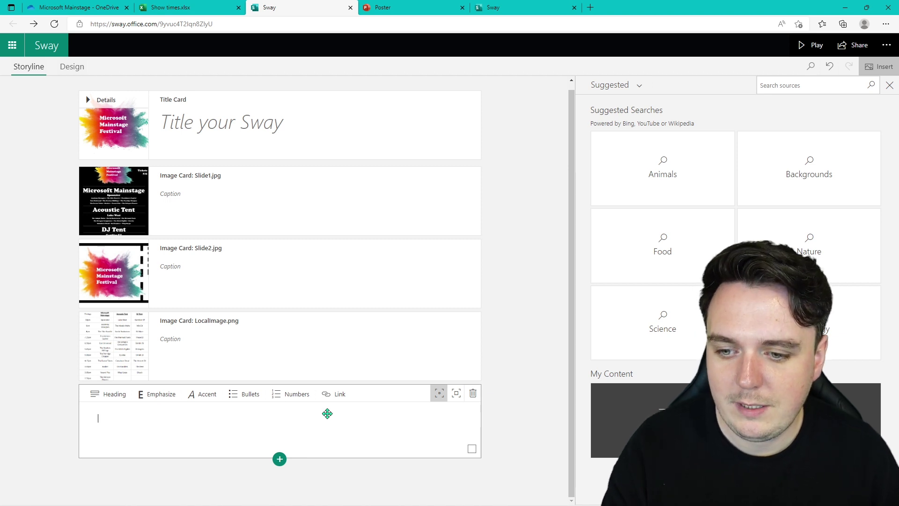
pyautogui.click(335, 394)
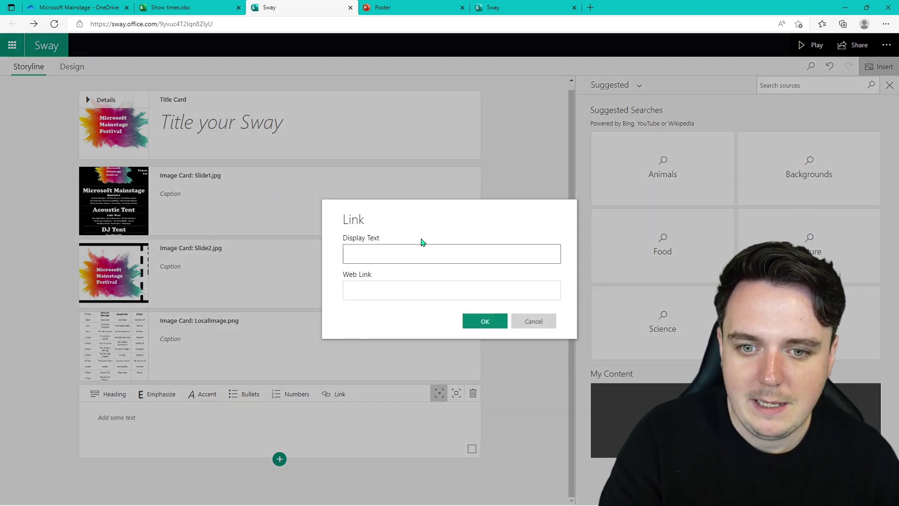
pyautogui.write('Buy your tickets here')
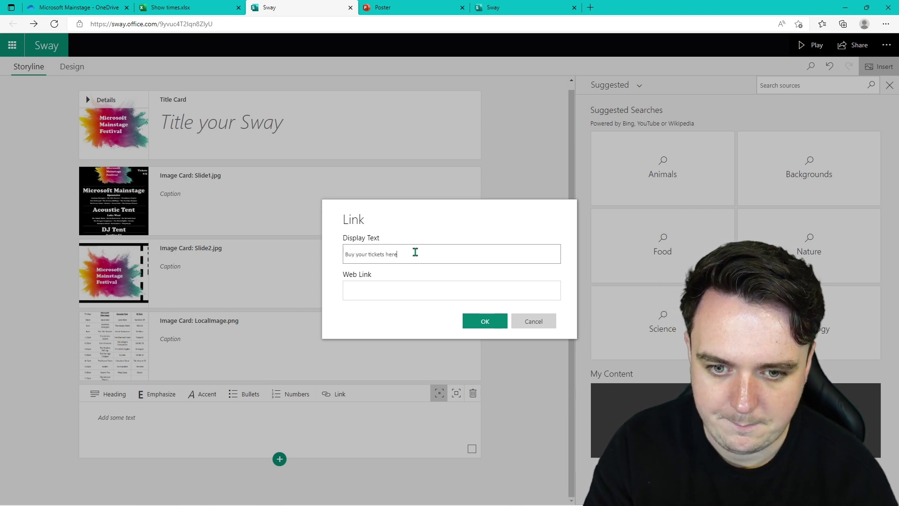
pyautogui.click(417, 283)
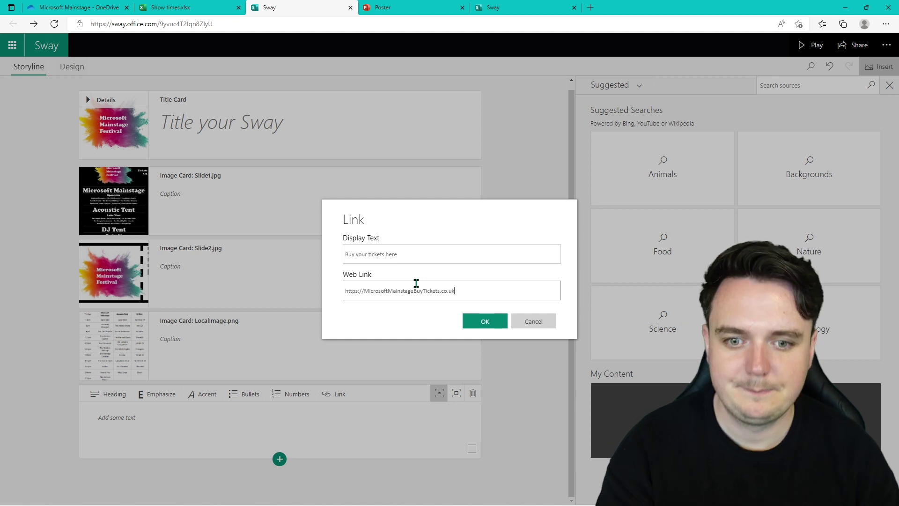
pyautogui.write('k')
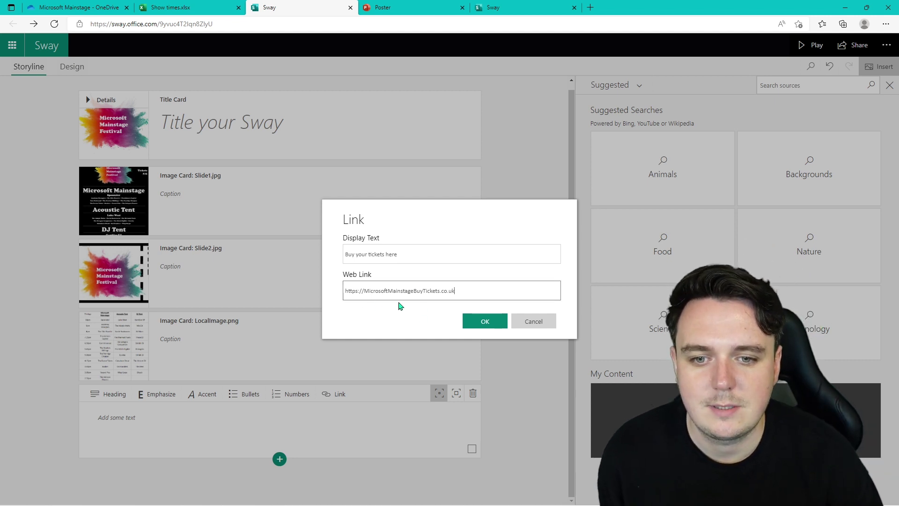
pyautogui.click(490, 323)
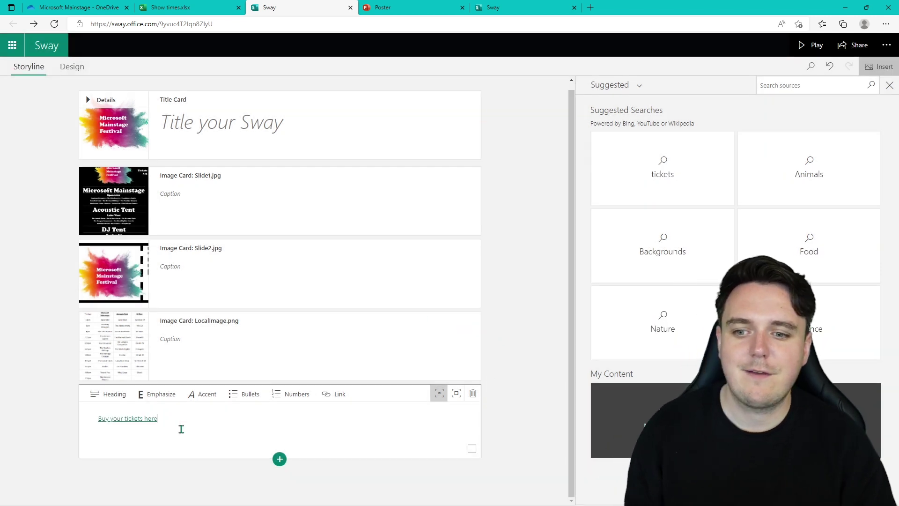
# Emphasize the "Buy your tickets here" link text, raise its card to the higher emphasis level, and turn it into a heading.
pyautogui.click(197, 370)
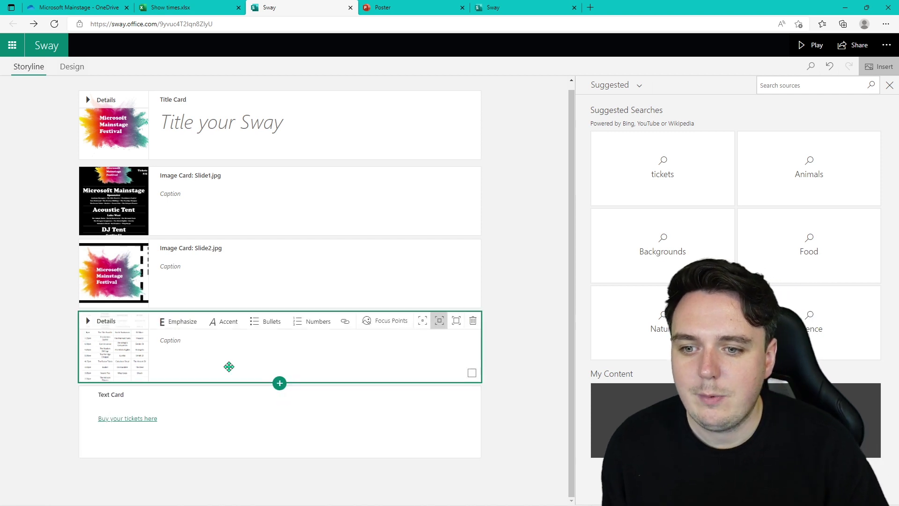
pyautogui.click(164, 419)
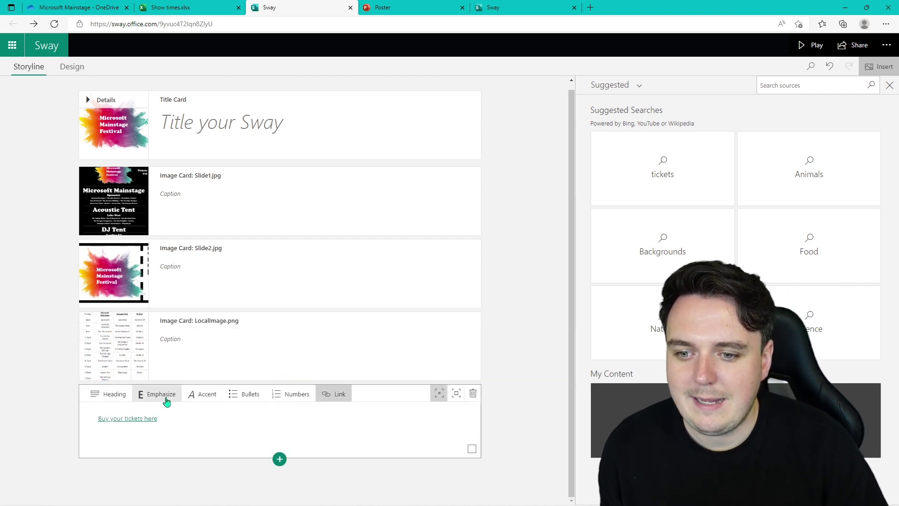
pyautogui.moveTo(165, 421); pyautogui.dragTo(93, 419)
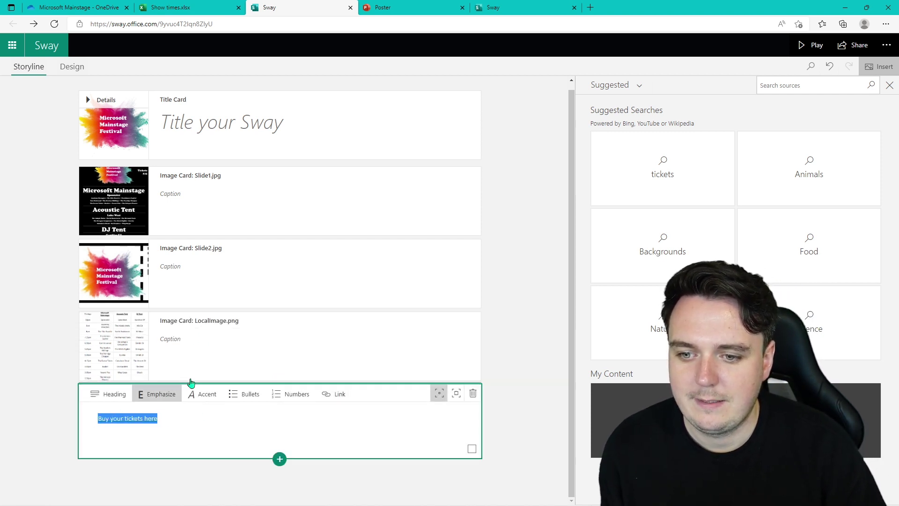
pyautogui.click(161, 394)
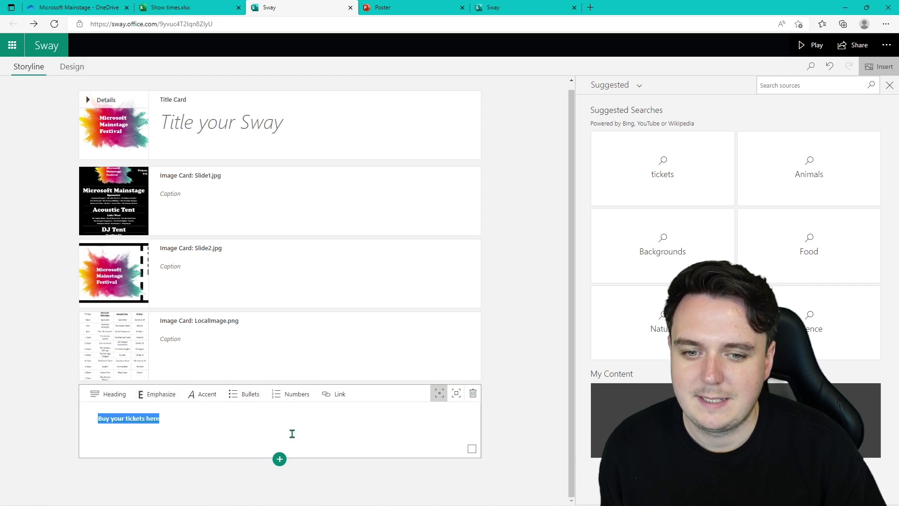
pyautogui.click(456, 399)
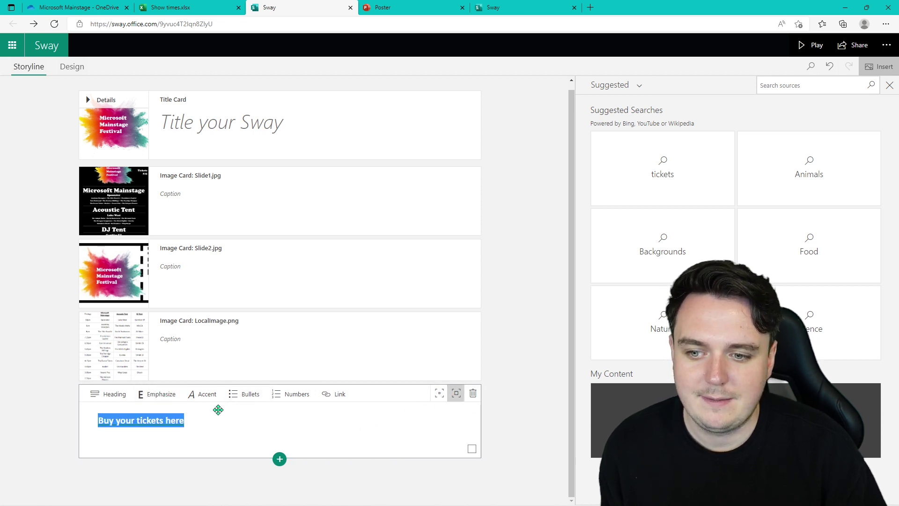
pyautogui.click(122, 395)
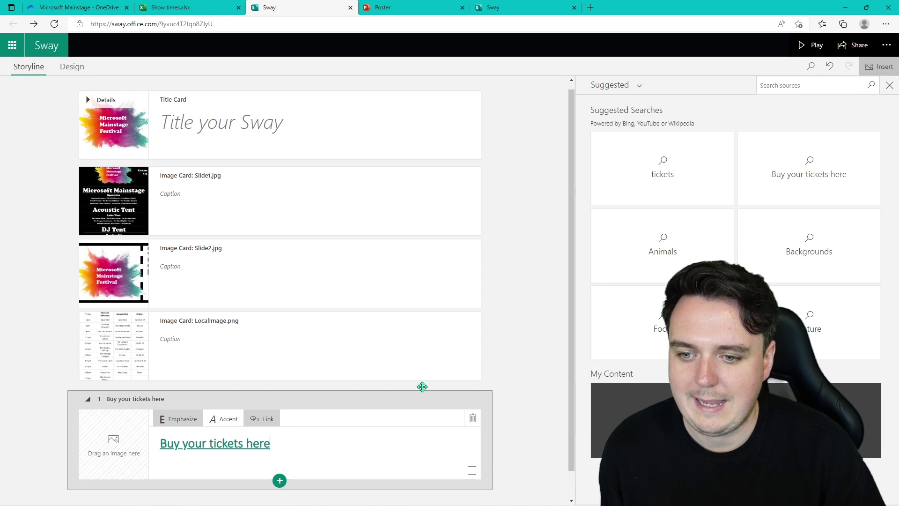
pyautogui.click(516, 353)
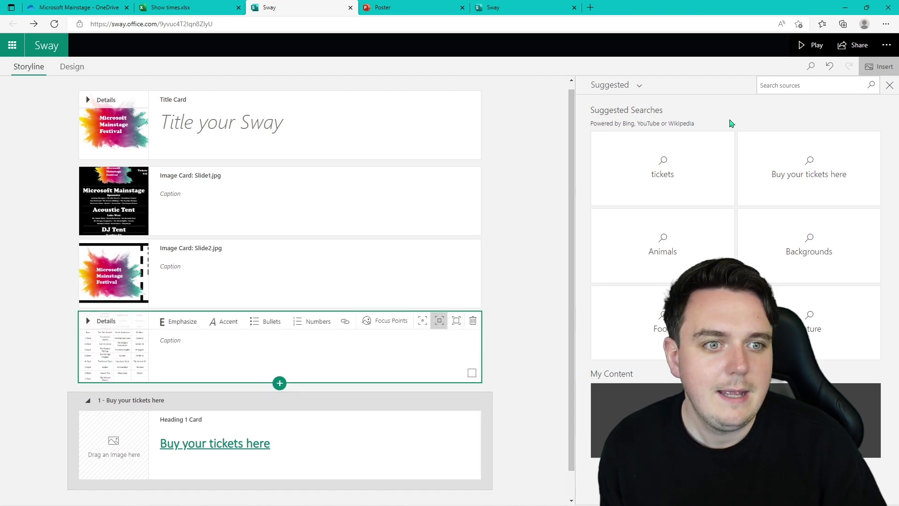
# Preview the Sway, test the ticket link at its end, close the opened page and return to the preview's start.
pyautogui.click(811, 45)
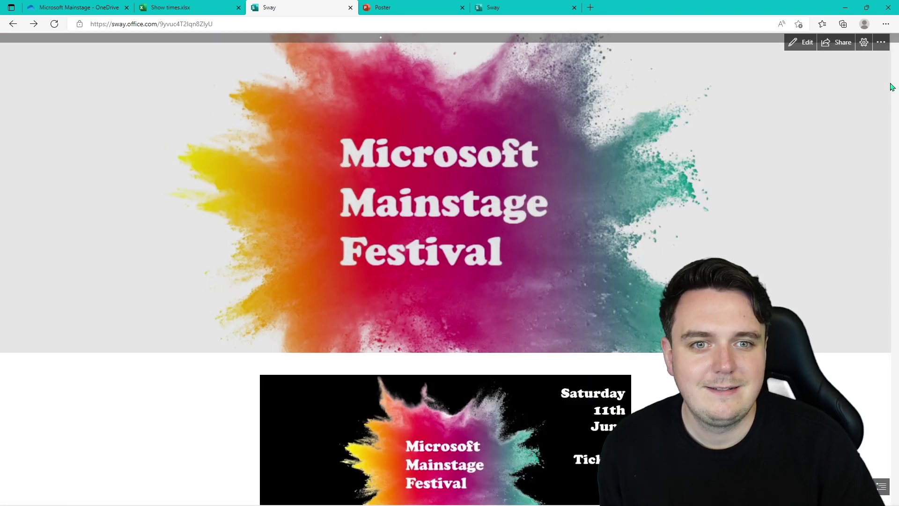
pyautogui.scroll(-7, 895, 168)
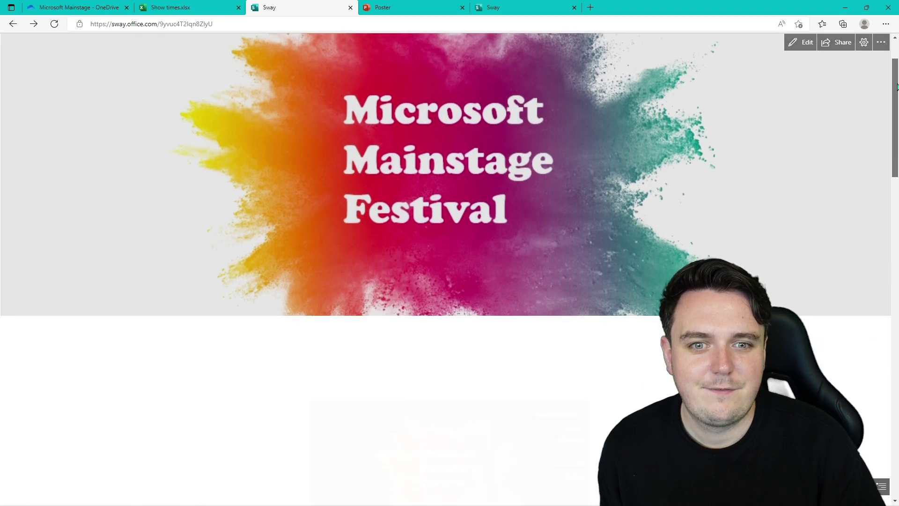
pyautogui.moveTo(895, 168); pyautogui.dragTo(896, 403)
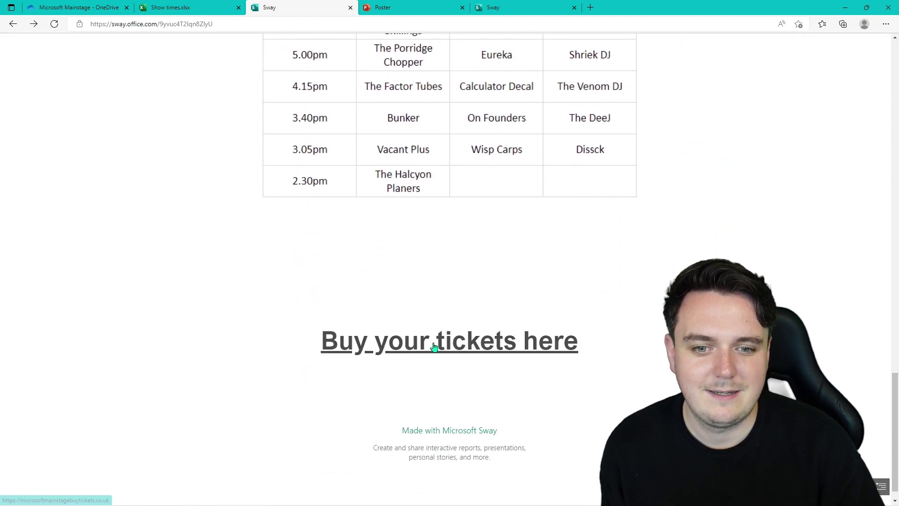
pyautogui.click(439, 344)
pyautogui.click(544, 313)
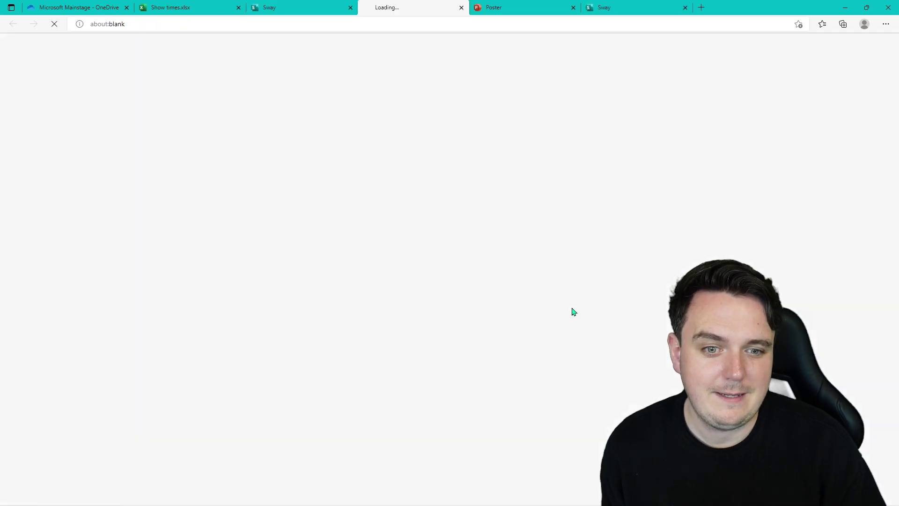
pyautogui.click(463, 8)
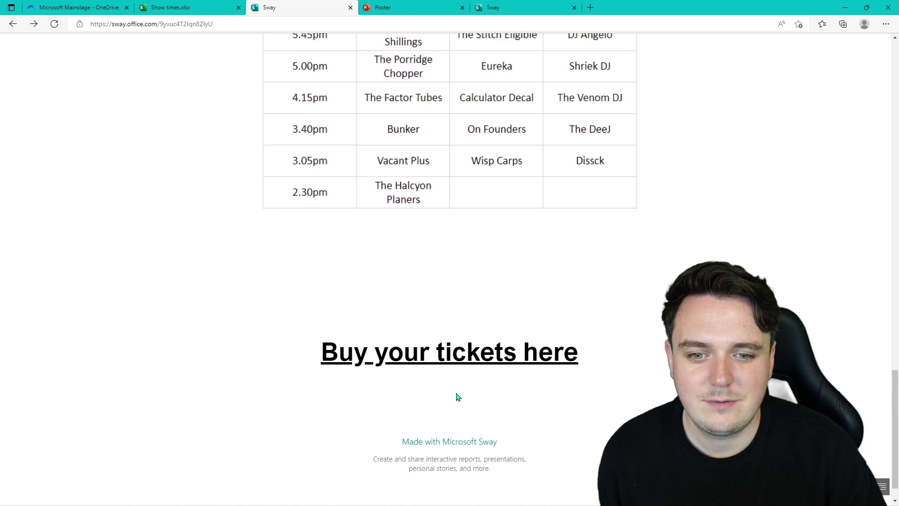
pyautogui.scroll(3, 897, 410)
pyautogui.moveTo(896, 410); pyautogui.dragTo(896, 106)
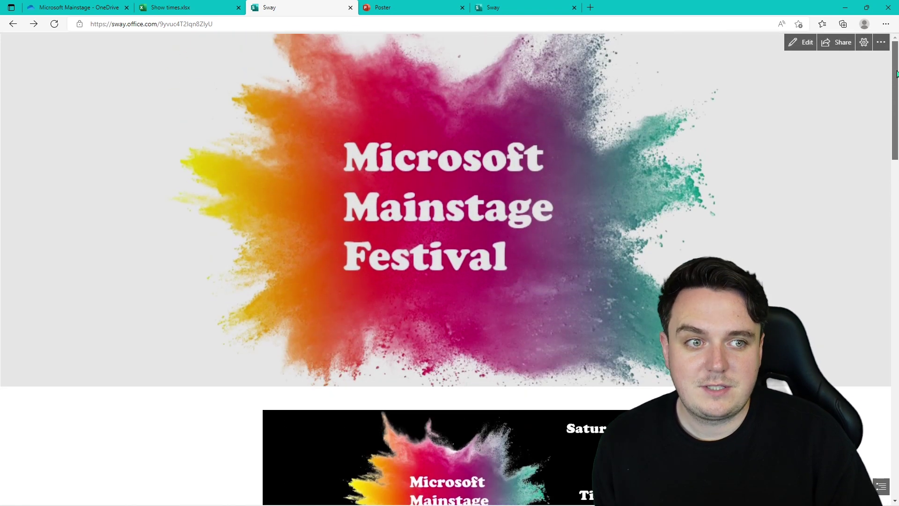
# Copy the Sway's anyone-with-a-link view link, and switch to QRCode Monkey in a new tab to enter it as the URL.
pyautogui.click(842, 45)
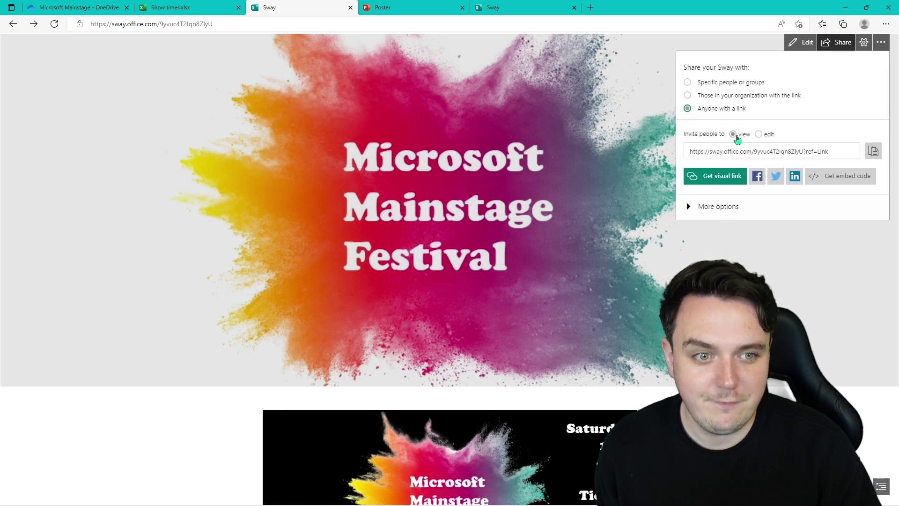
pyautogui.click(872, 154)
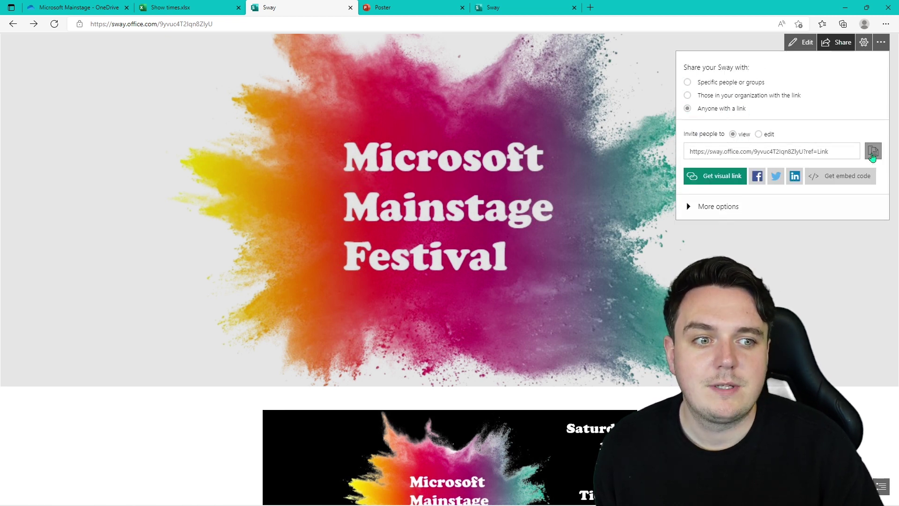
pyautogui.click(590, 8)
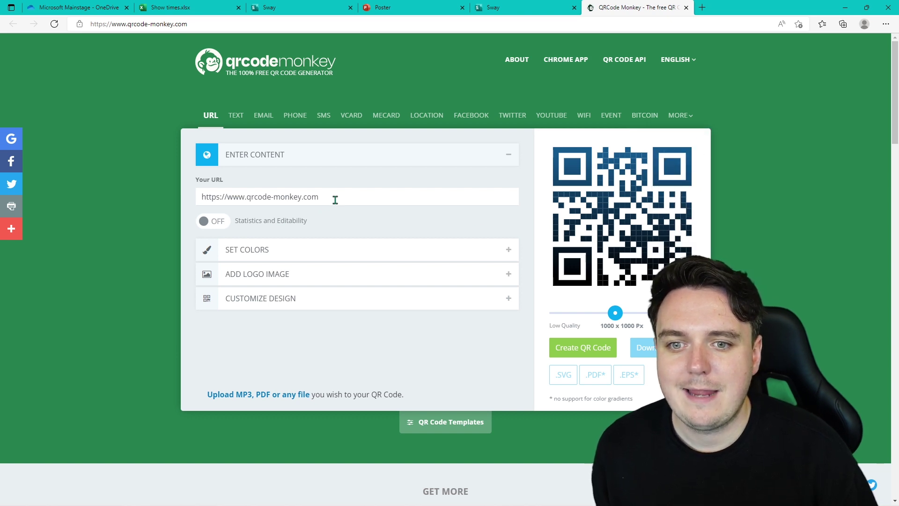
pyautogui.moveTo(335, 199); pyautogui.dragTo(201, 198)
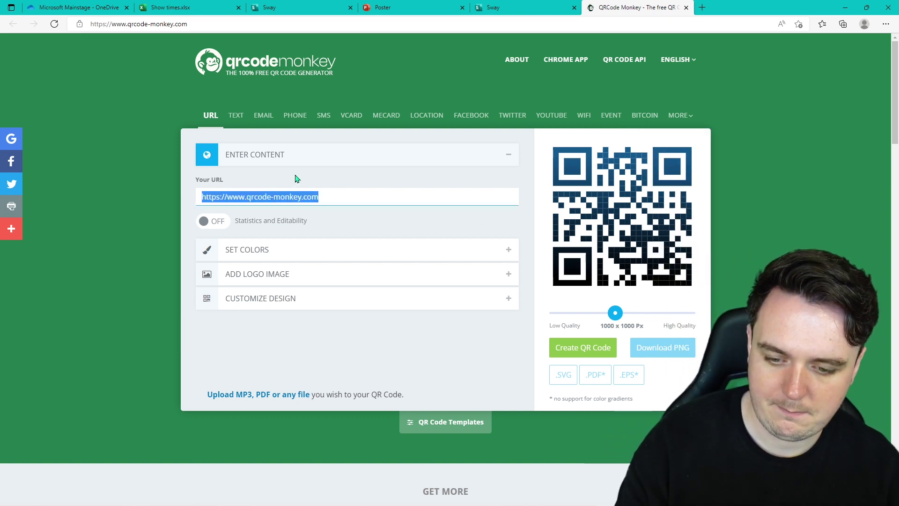
pyautogui.hotkey('ctrl', 'v')
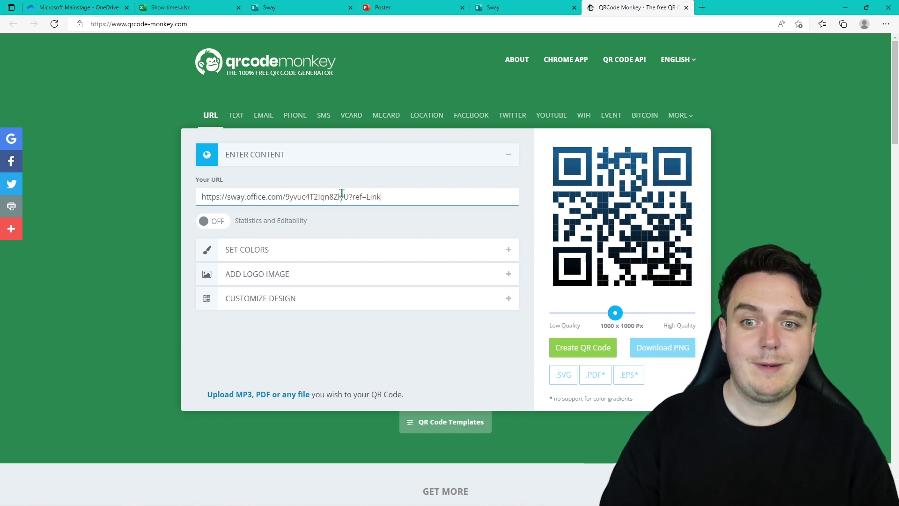
# Give the QR code a foreground colour gradient with #000000 first and #77CBFD second.
pyautogui.click(284, 251)
pyautogui.click(266, 219)
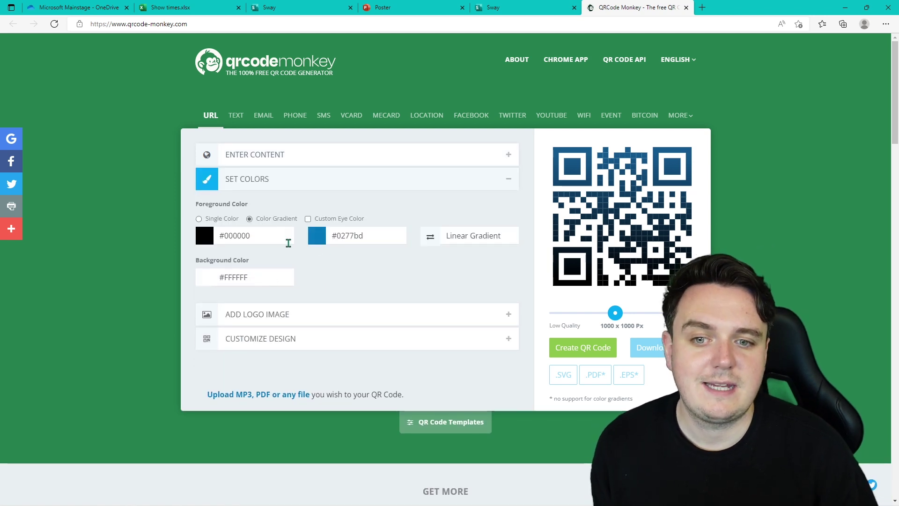
pyautogui.click(317, 241)
pyautogui.moveTo(354, 270)
pyautogui.mouseDown()
pyautogui.moveTo(321, 301)
pyautogui.moveTo(352, 302)
pyautogui.moveTo(346, 245)
pyautogui.mouseUp()
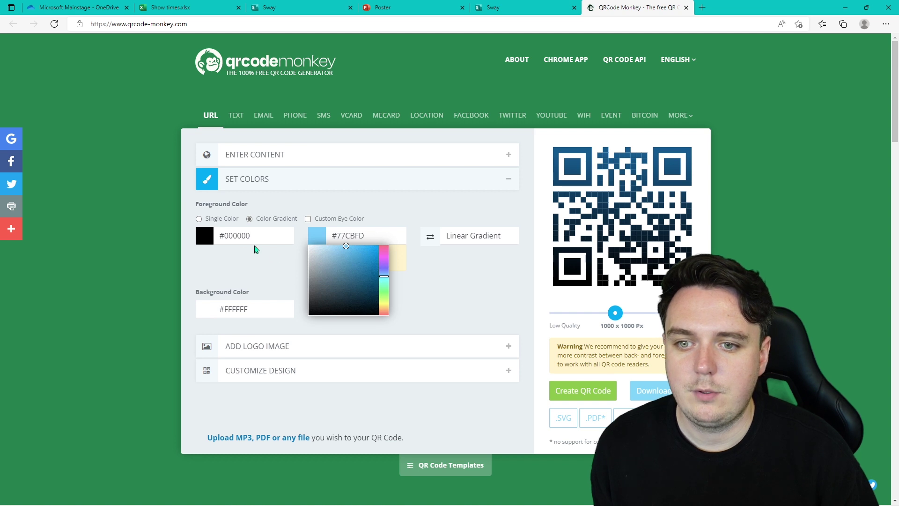
pyautogui.click(437, 248)
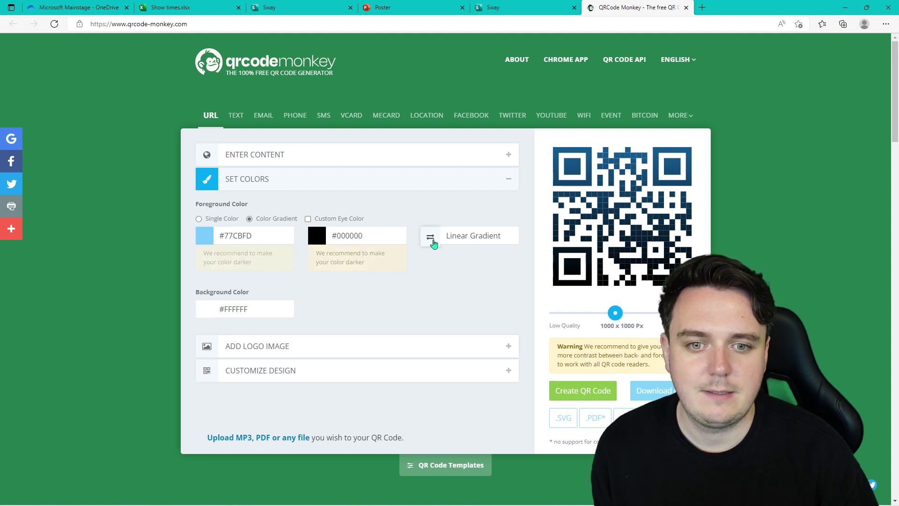
pyautogui.click(431, 239)
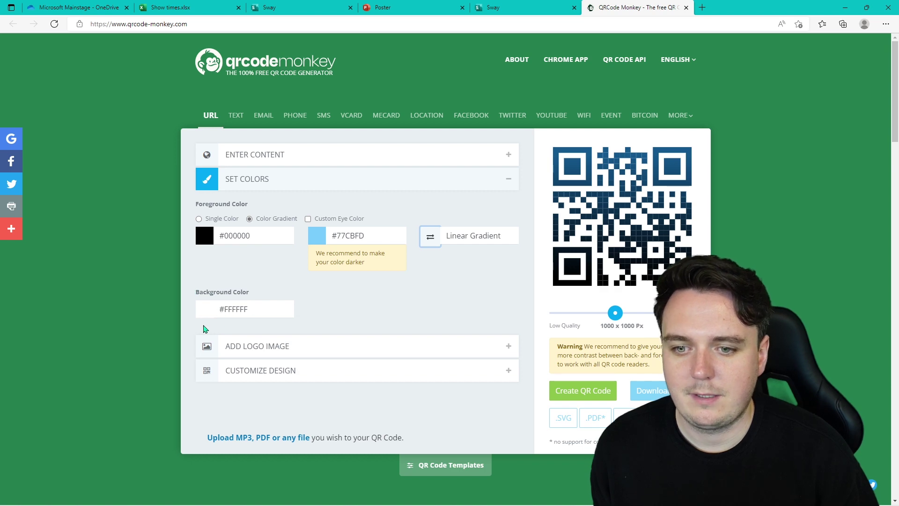
# Upload the festival logo from Downloads as the QR code's logo image, and open the design customization options.
pyautogui.click(298, 349)
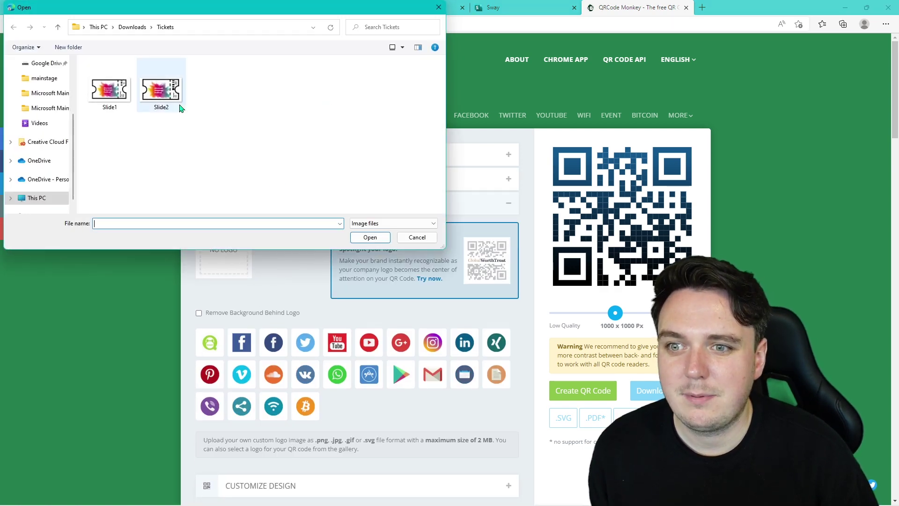
pyautogui.click(133, 28)
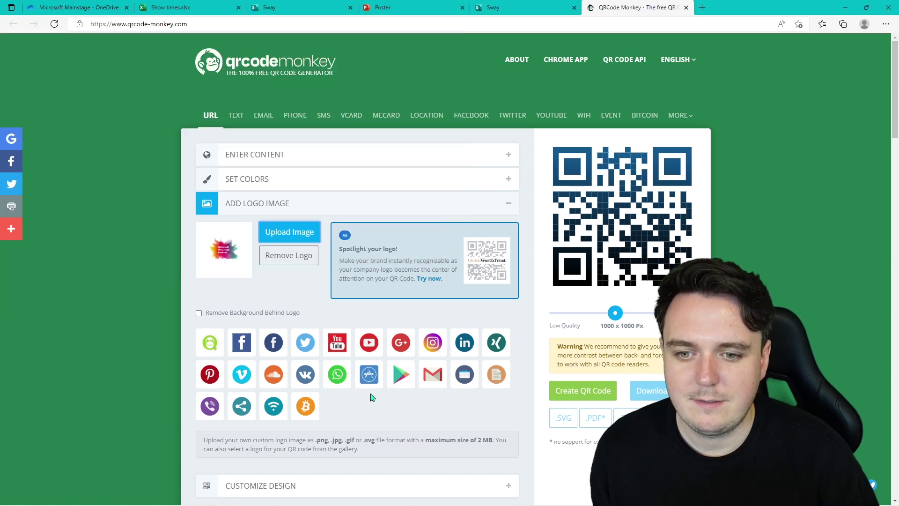
pyautogui.scroll(-3, 305, 356)
pyautogui.click(305, 356)
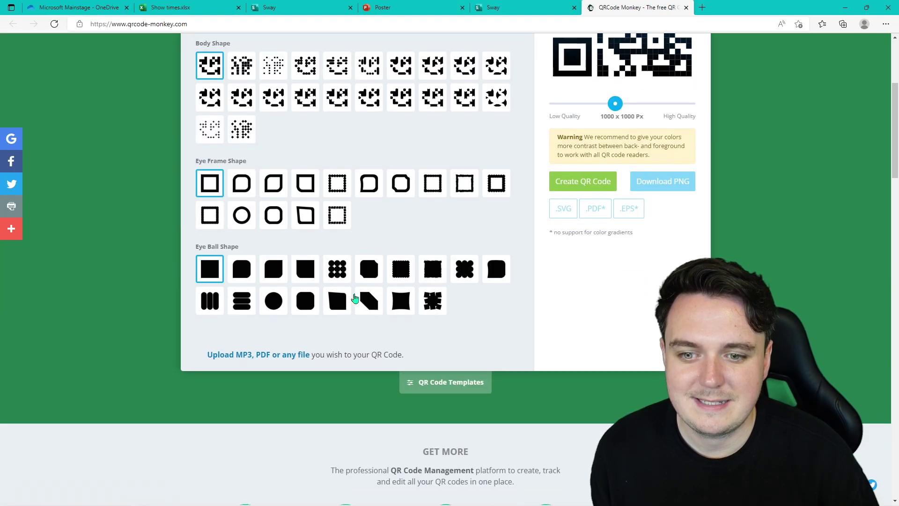
# Choose the rounded eye frame and matching rounded eye ball shapes, set the quality to 2000 x 2000 px, and create the QR code.
pyautogui.click(274, 183)
pyautogui.click(242, 181)
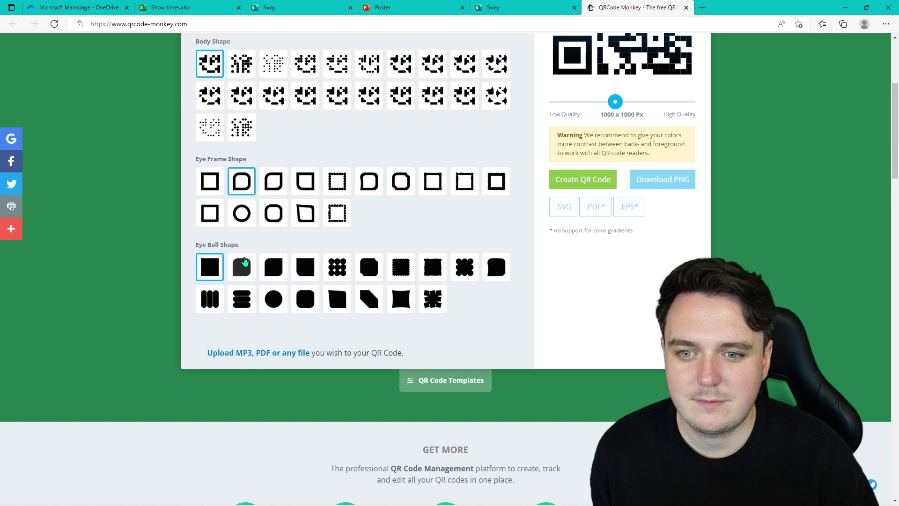
pyautogui.click(242, 267)
pyautogui.scroll(3, 512, 220)
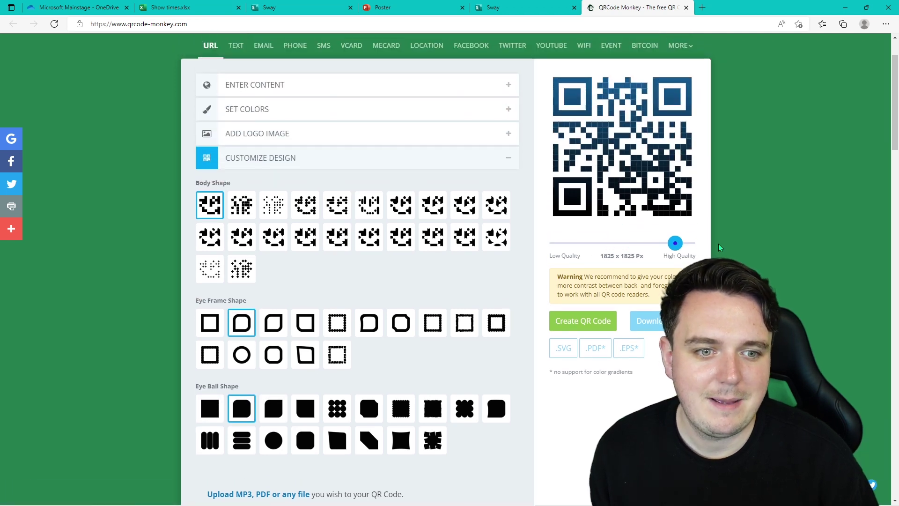
pyautogui.click(589, 327)
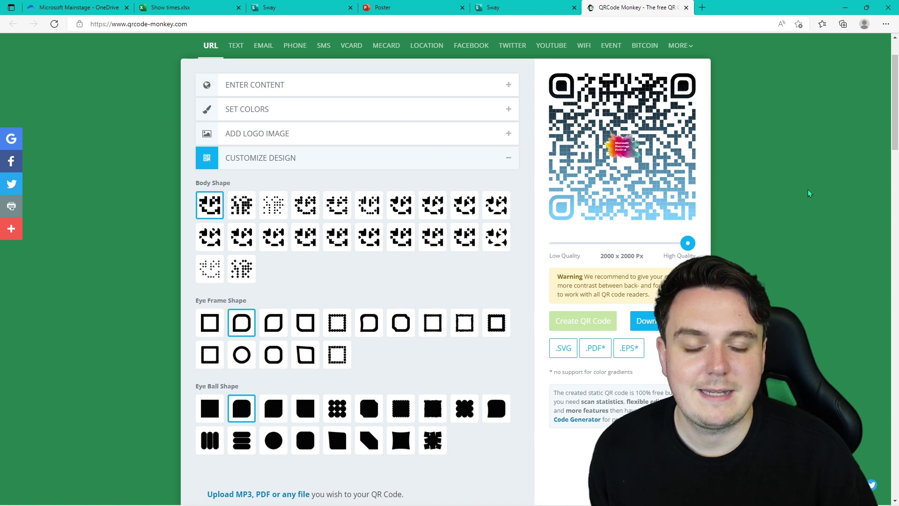
# Change the second colour of the QR code's foreground gradient to #000000.
pyautogui.click(275, 117)
pyautogui.click(329, 167)
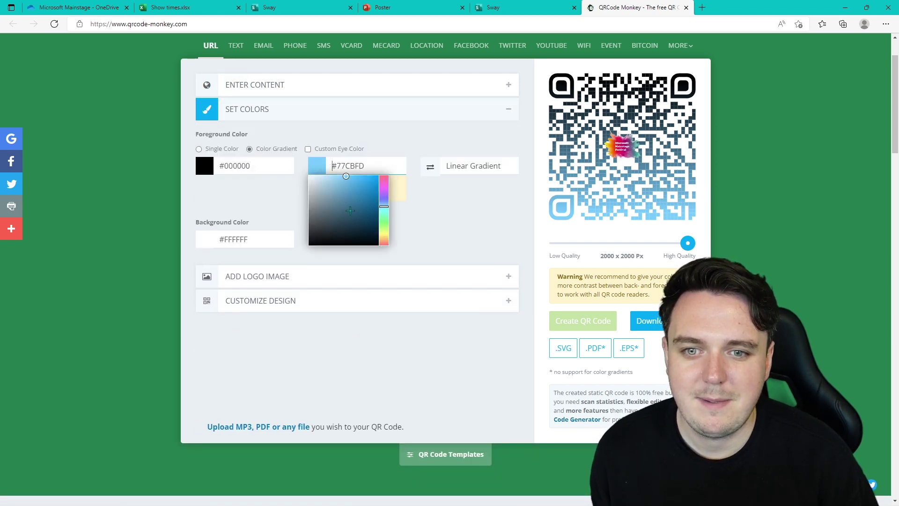
pyautogui.moveTo(350, 211); pyautogui.dragTo(309, 247)
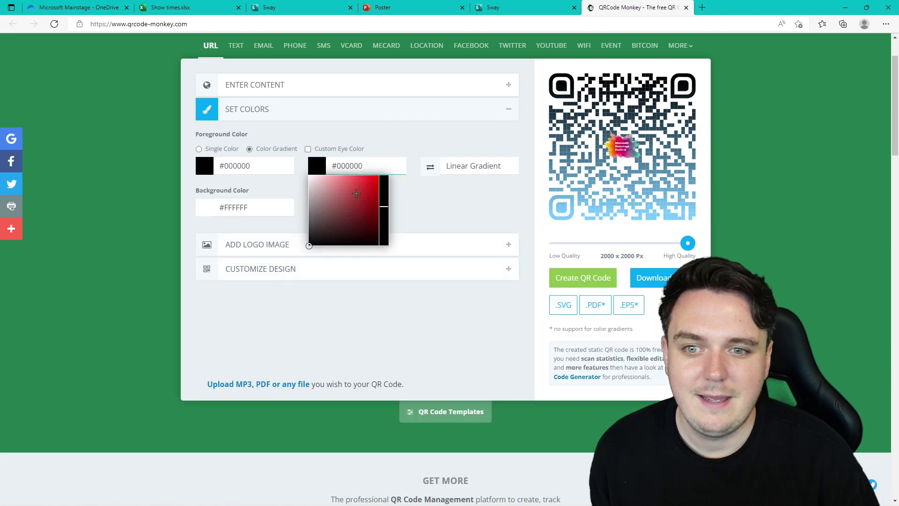
pyautogui.click(472, 195)
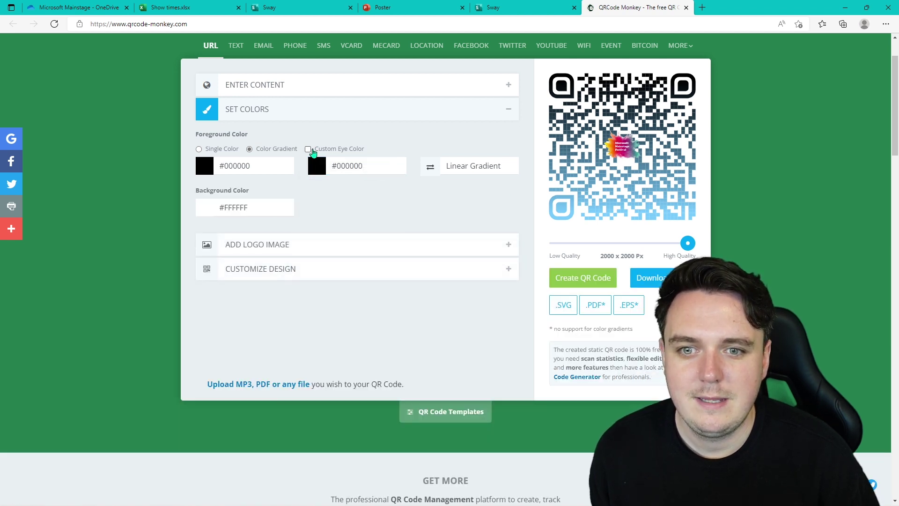
# Enable a custom eye colour for the QR code, with #51FFEB first and #FF71F8 second.
pyautogui.click(308, 148)
pyautogui.click(203, 209)
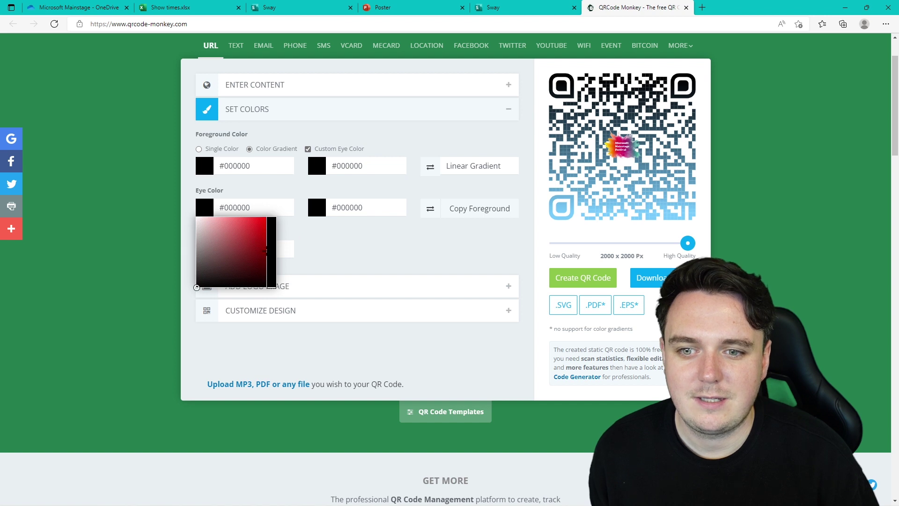
pyautogui.moveTo(240, 253)
pyautogui.mouseDown()
pyautogui.moveTo(253, 234)
pyautogui.moveTo(271, 247)
pyautogui.moveTo(245, 218)
pyautogui.mouseUp()
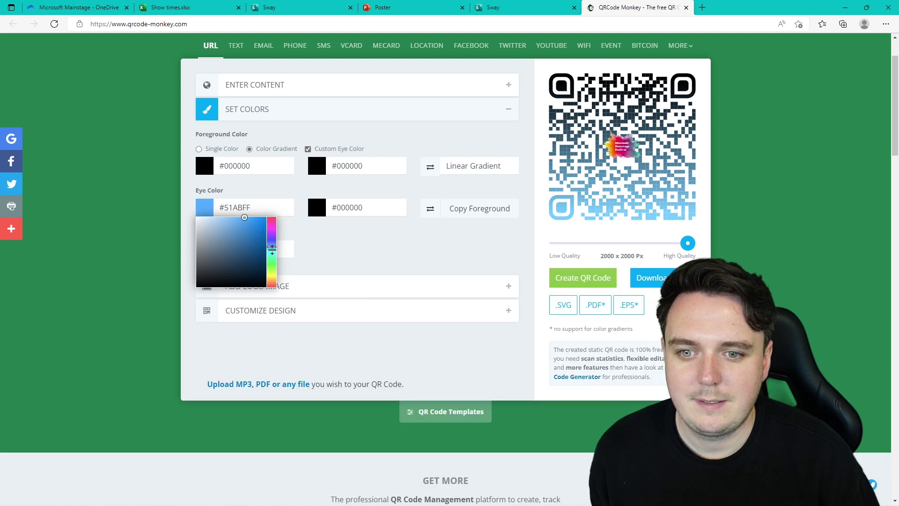
pyautogui.moveTo(271, 246); pyautogui.dragTo(271, 254)
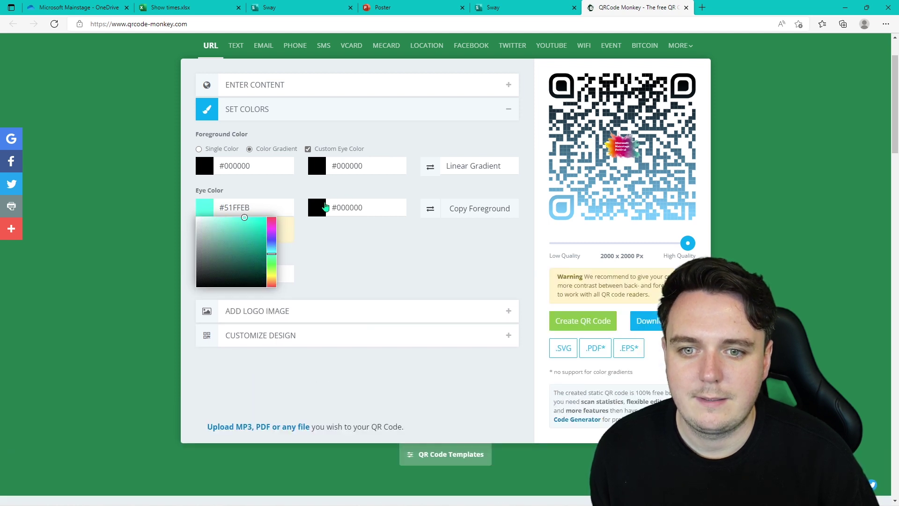
pyautogui.click(325, 209)
pyautogui.click(374, 232)
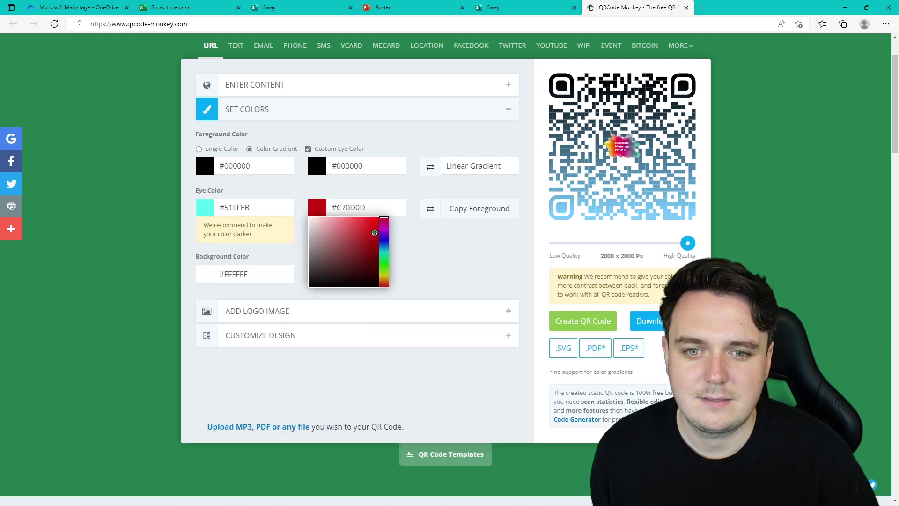
pyautogui.click(385, 229)
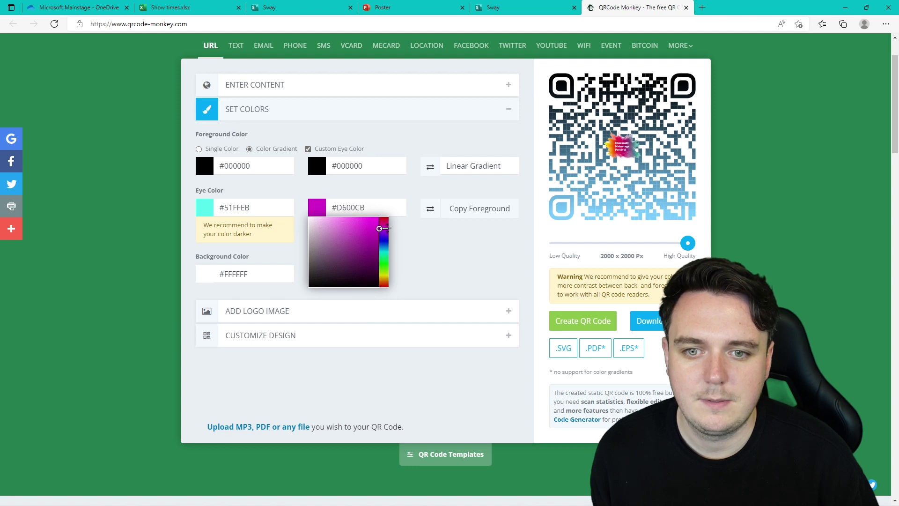
pyautogui.moveTo(379, 228); pyautogui.dragTo(348, 216)
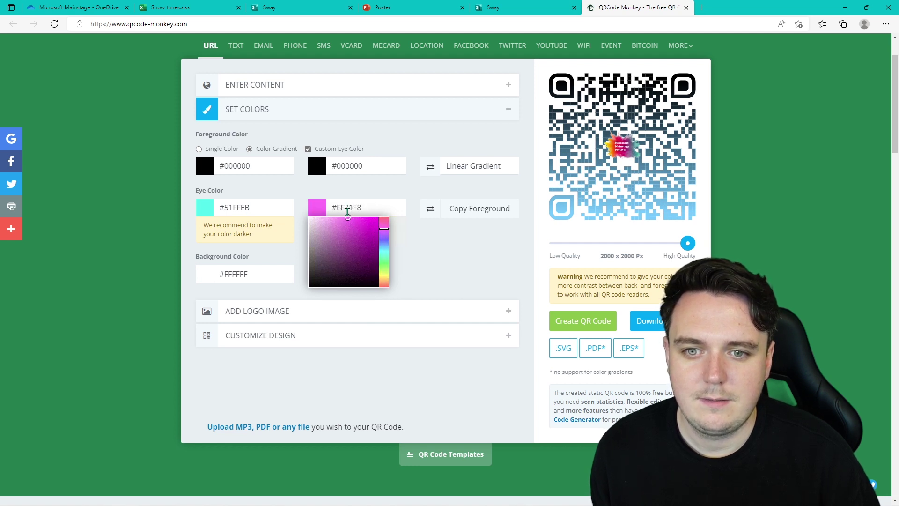
# Regenerate the QR code with the new colours and download it as a PNG.
pyautogui.click(585, 321)
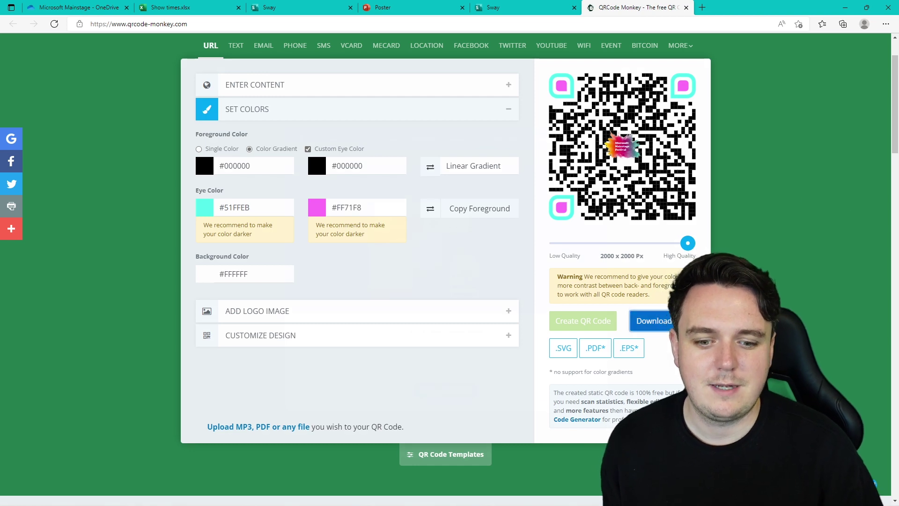
pyautogui.click(653, 321)
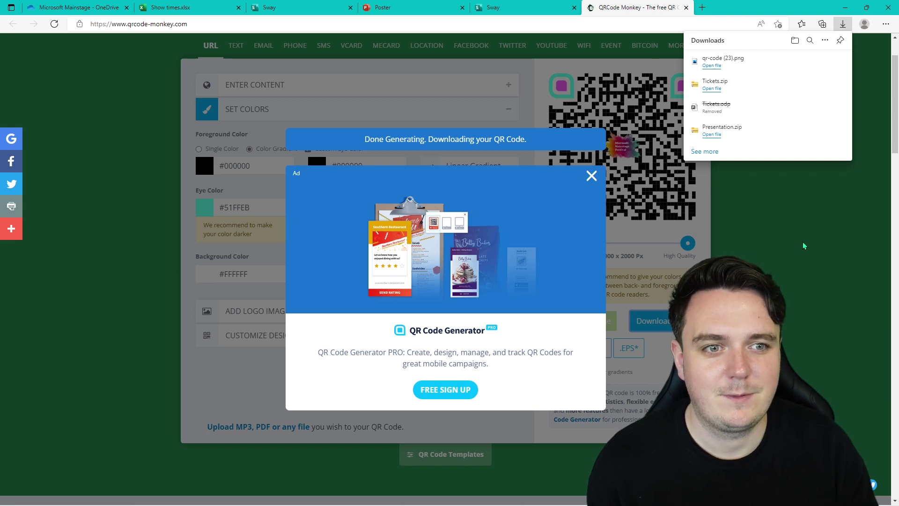
# Switch to the Poster presentation in PowerPoint and insert the downloaded QR code image from this device on slide 2.
pyautogui.click(393, 7)
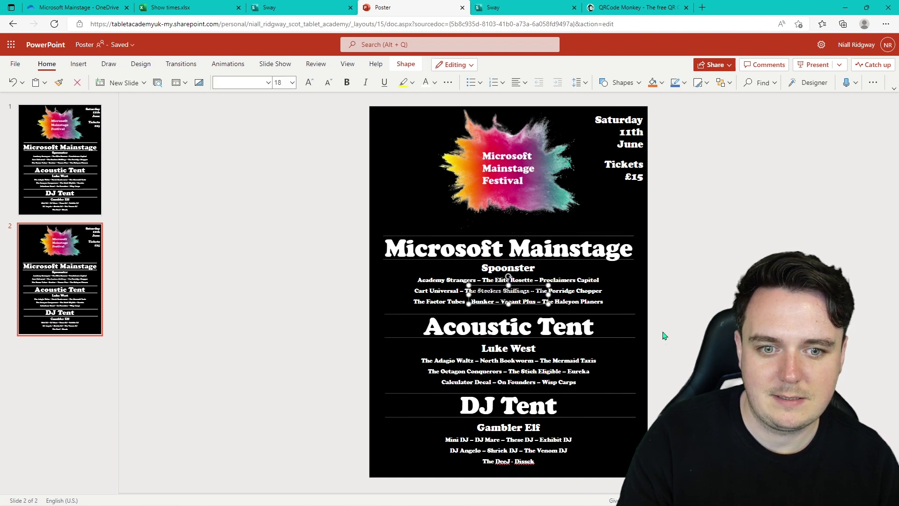
pyautogui.press('Escape')
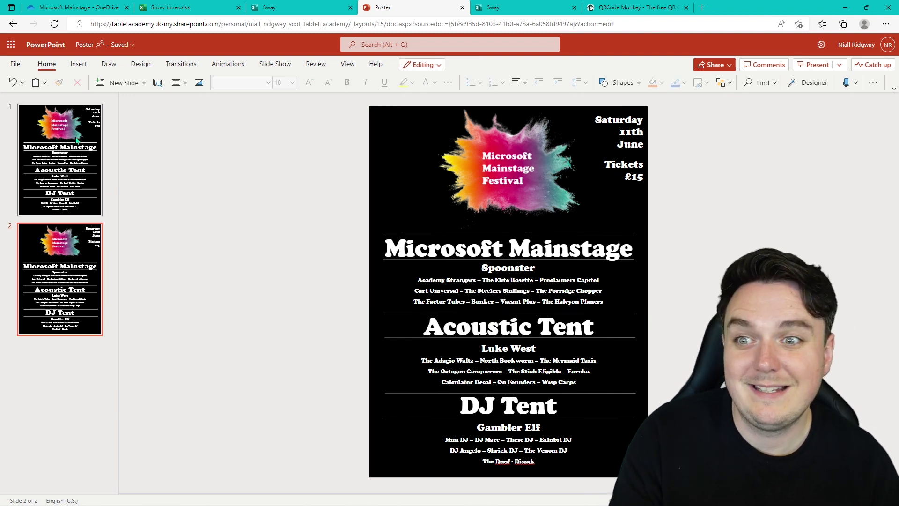
pyautogui.click(78, 65)
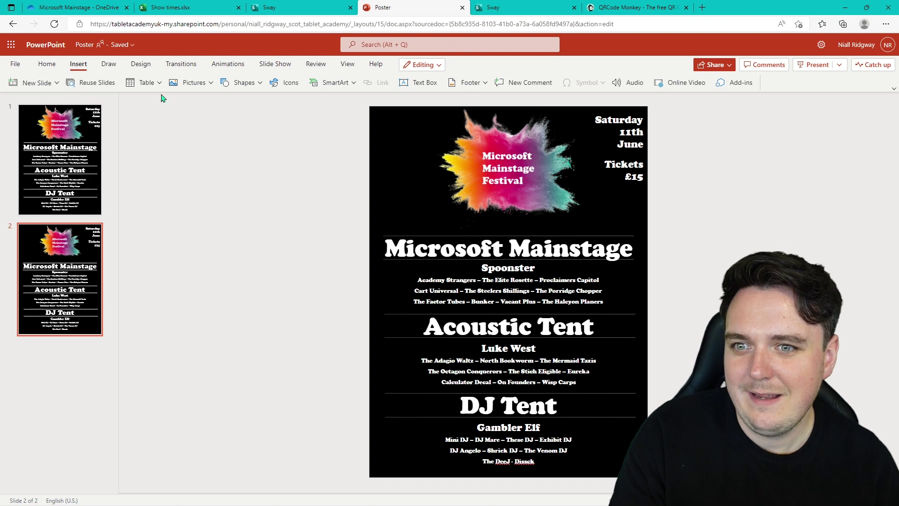
pyautogui.click(215, 82)
pyautogui.click(207, 117)
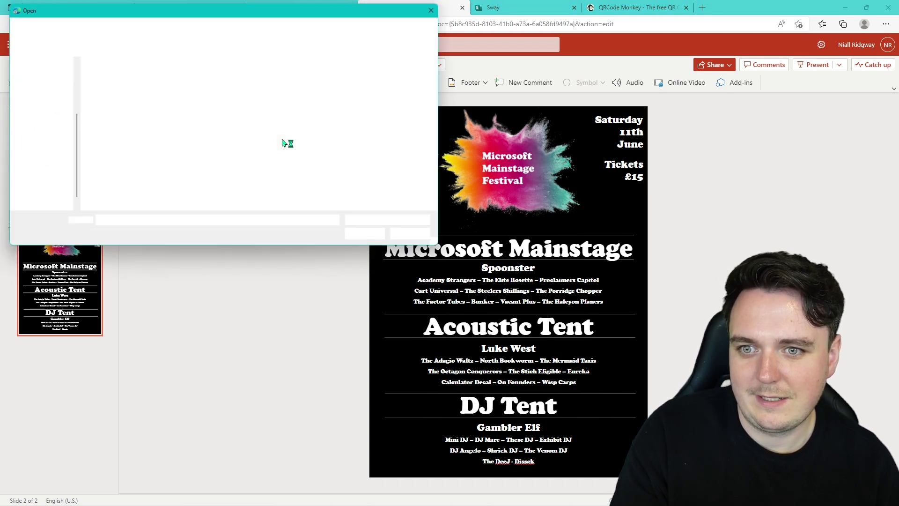
pyautogui.doubleClick(161, 91)
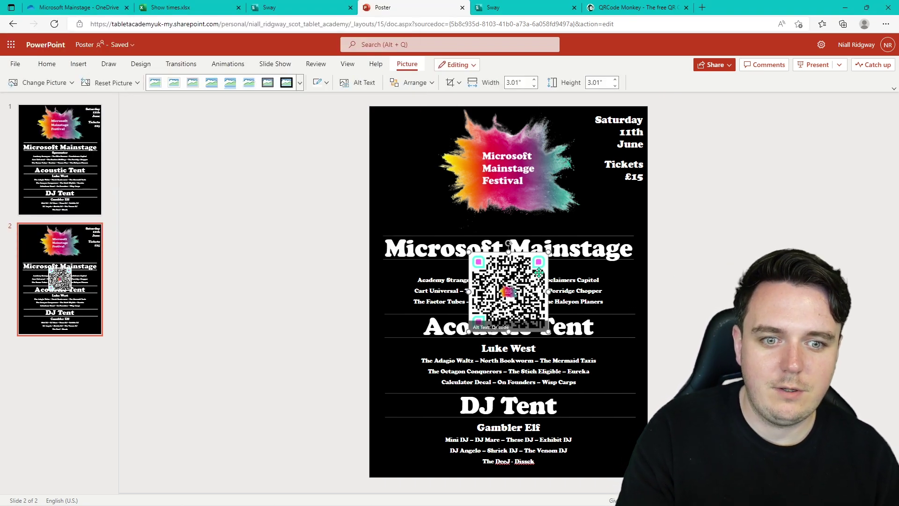
# Move the QR code to the poster's upper-left corner and shrink it to about 2.32 by 2.32 inches.
pyautogui.moveTo(539, 273); pyautogui.dragTo(438, 127)
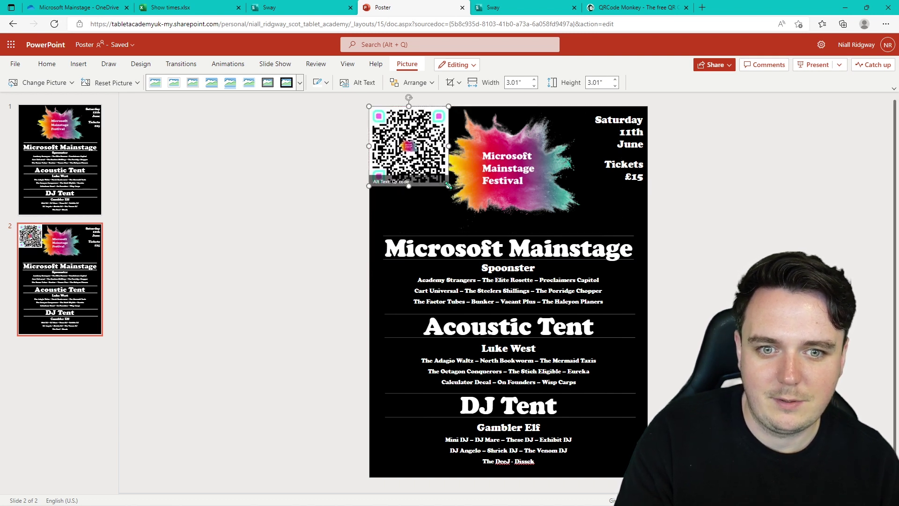
pyautogui.moveTo(448, 185); pyautogui.dragTo(430, 167)
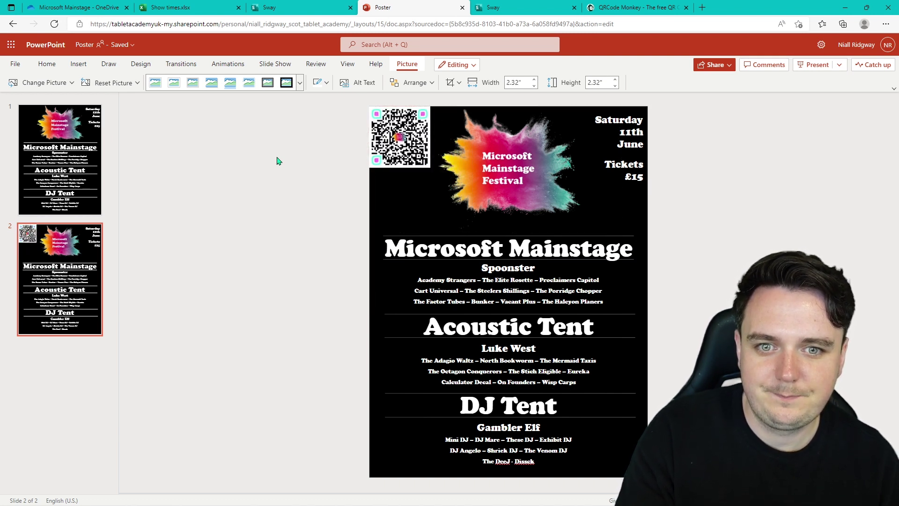
pyautogui.click(277, 161)
# Zoom in on the poster on slide 2 to review the QR code beside the festival logo.
pyautogui.moveTo(566, 504)
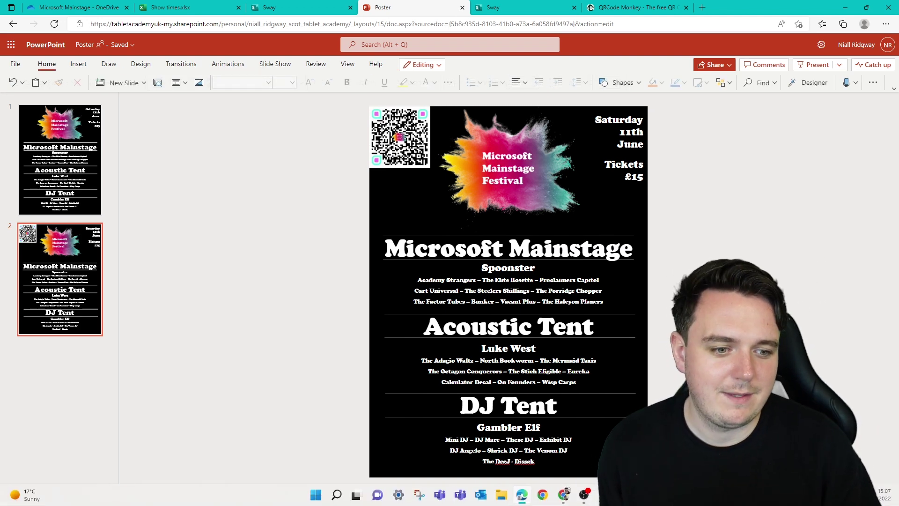
pyautogui.scroll(5, 454, 278)
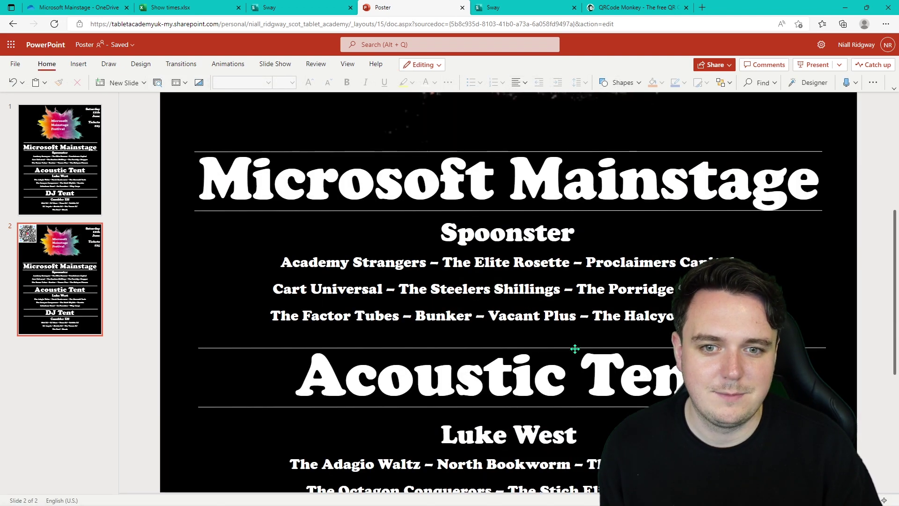
pyautogui.scroll(5, 453, 278)
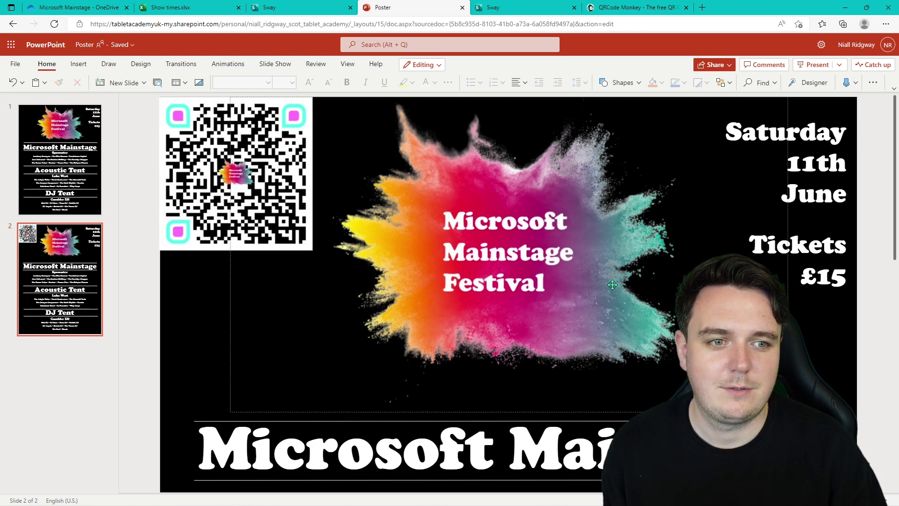
pyautogui.scroll(-4, 612, 284)
pyautogui.scroll(-3, 508, 292)
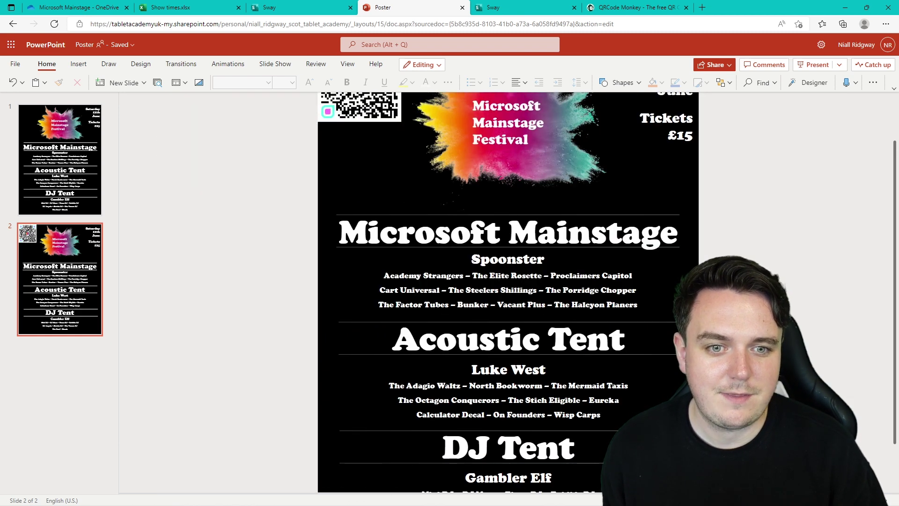
pyautogui.scroll(2, 833, 305)
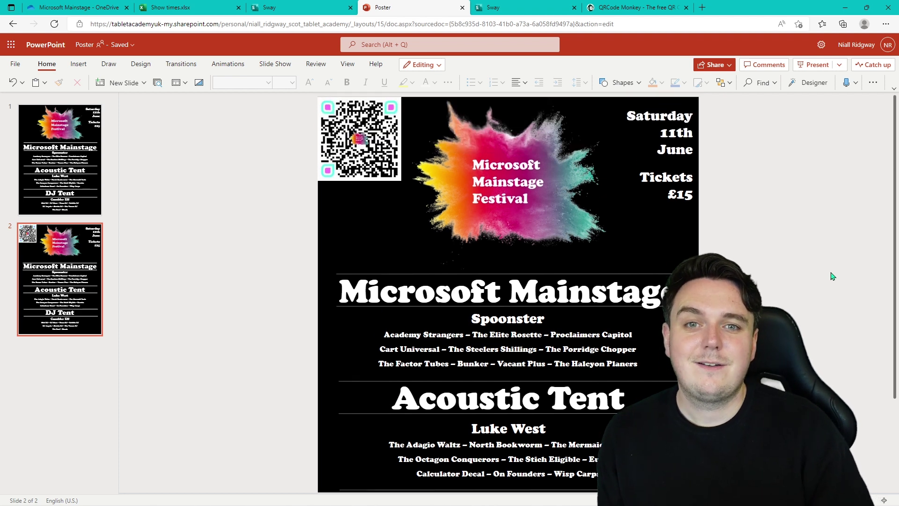